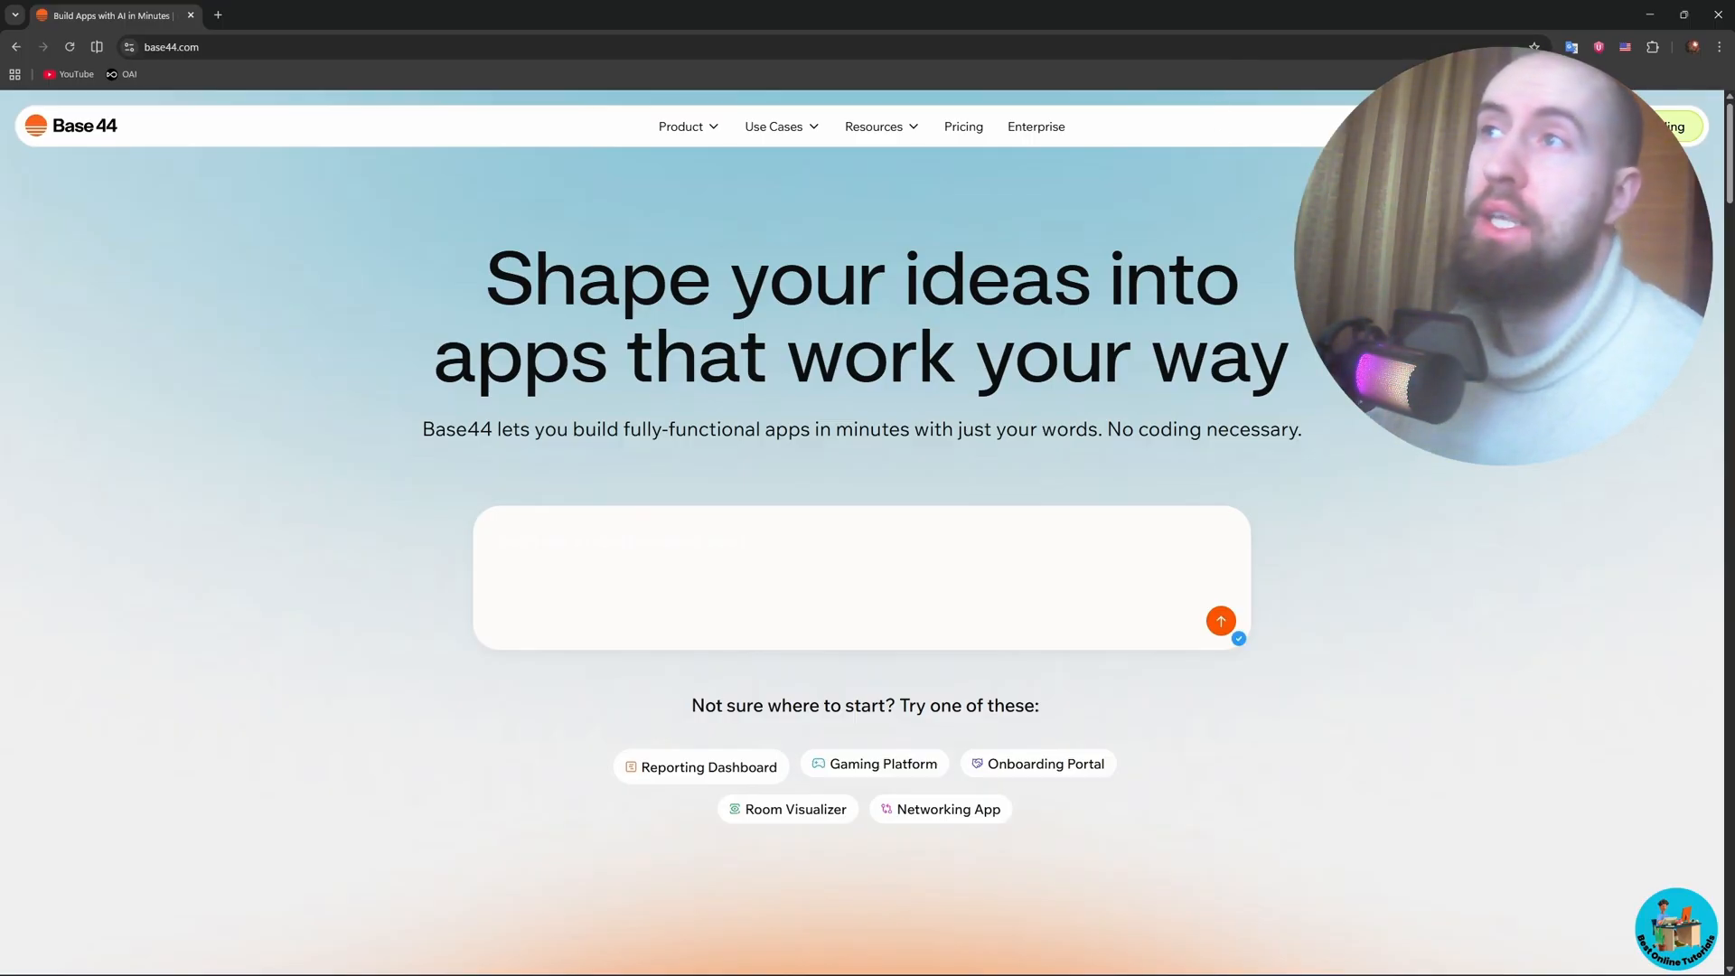
- Look through the Base44 homepage, from the app prompt area down to the "Create at the speed of thought" section
scroll(862, 534, down, 4)
scroll(862, 534, up, 3)
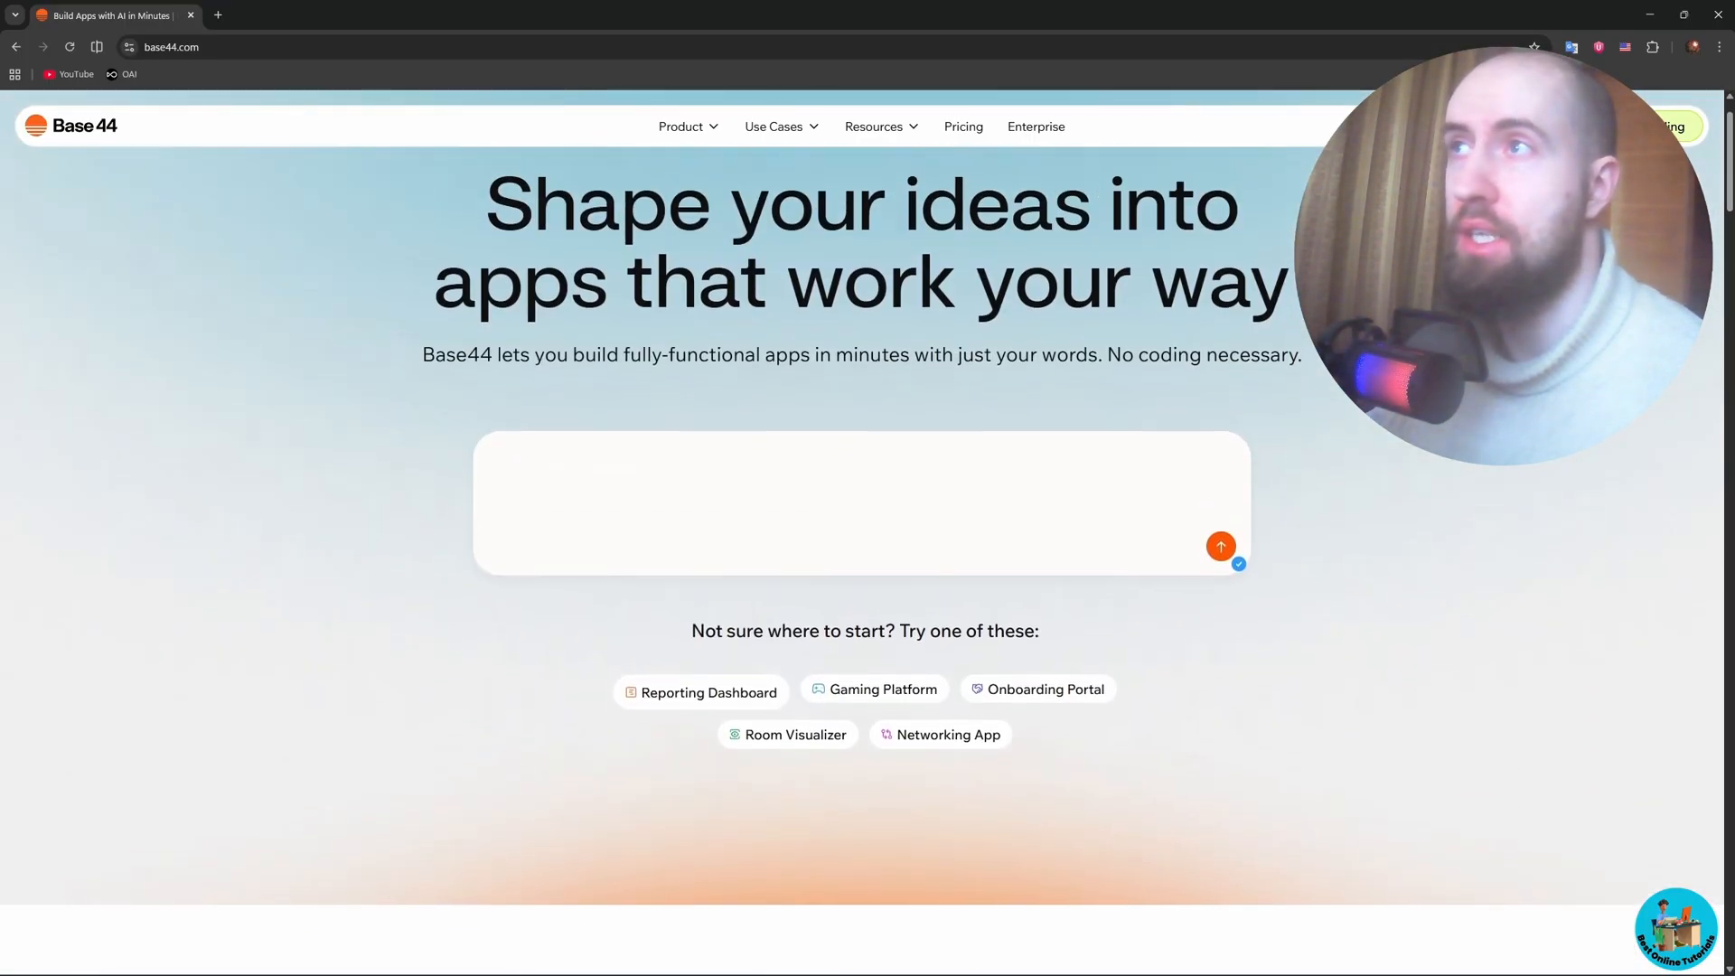
scroll(862, 533, up, 1)
scroll(862, 533, down, 1)
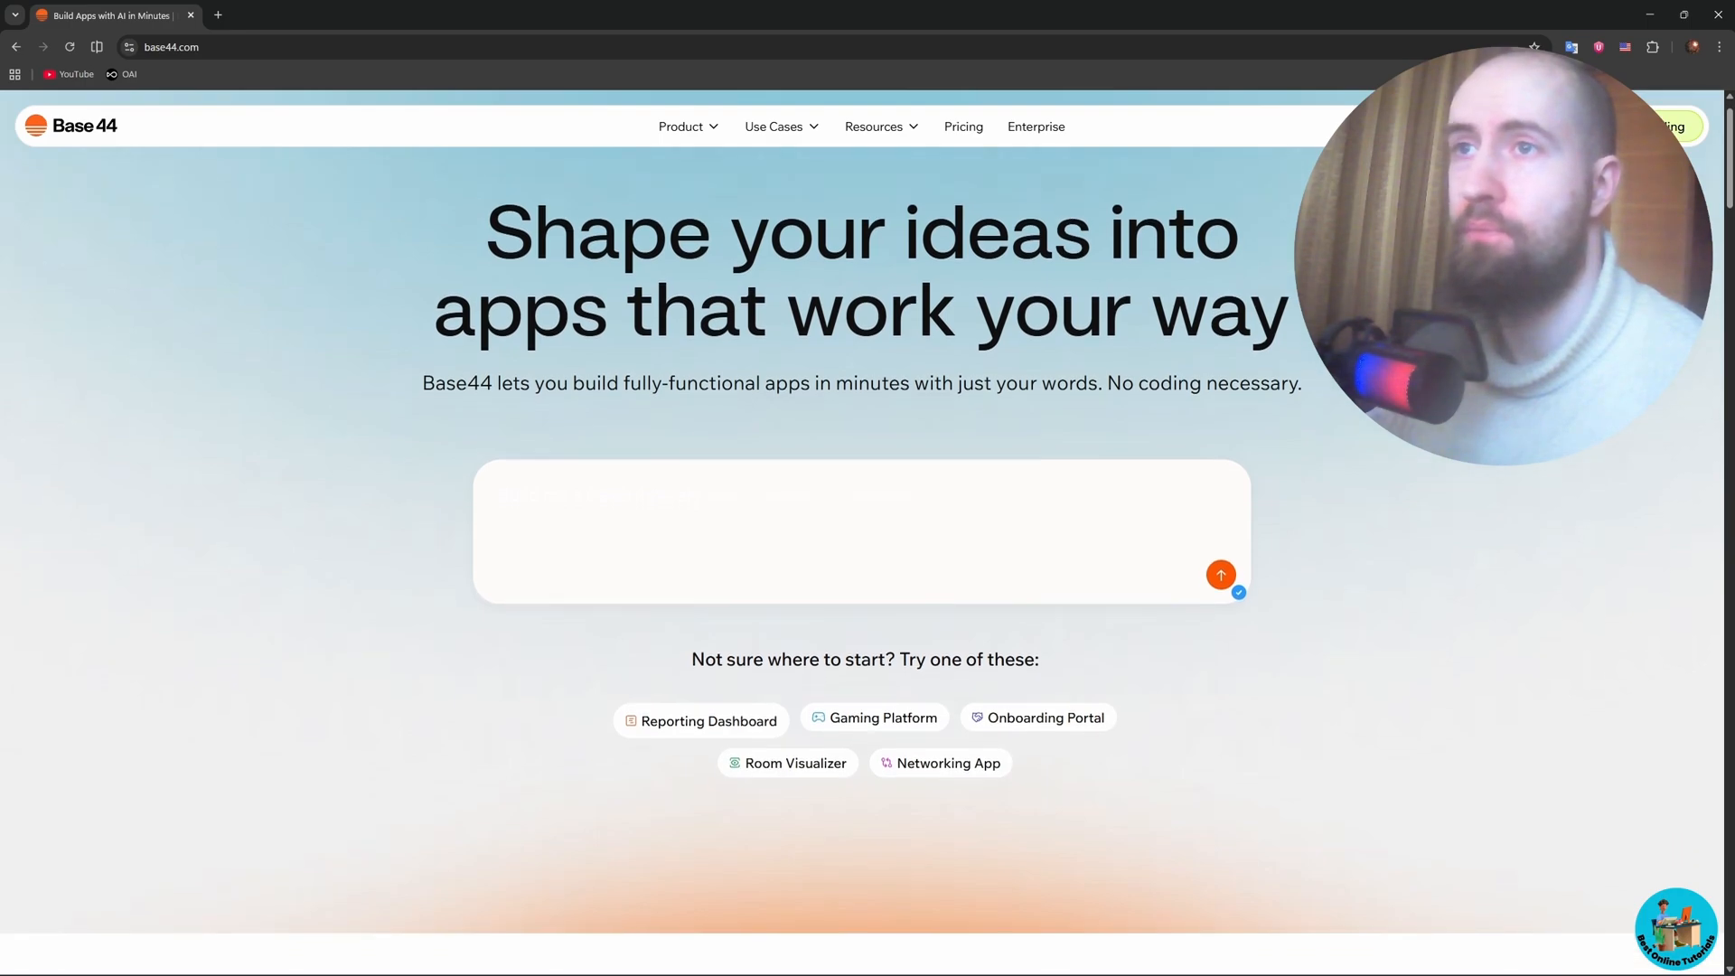
scroll(862, 534, down, 1)
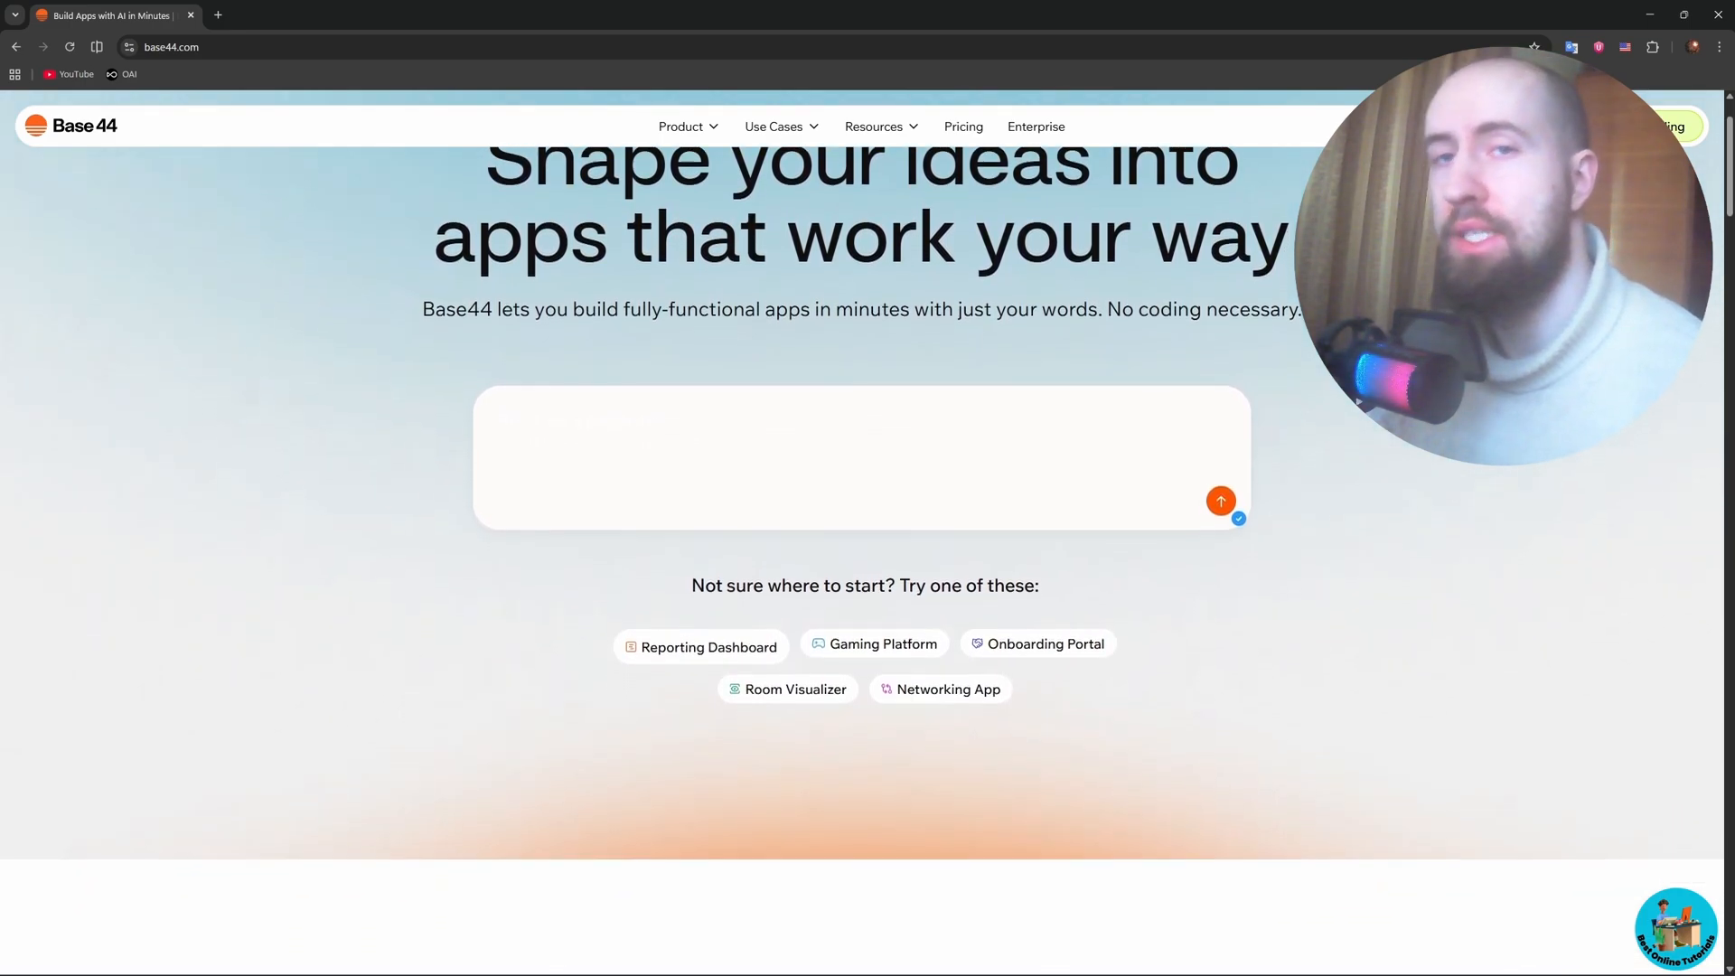
scroll(862, 533, down, 1)
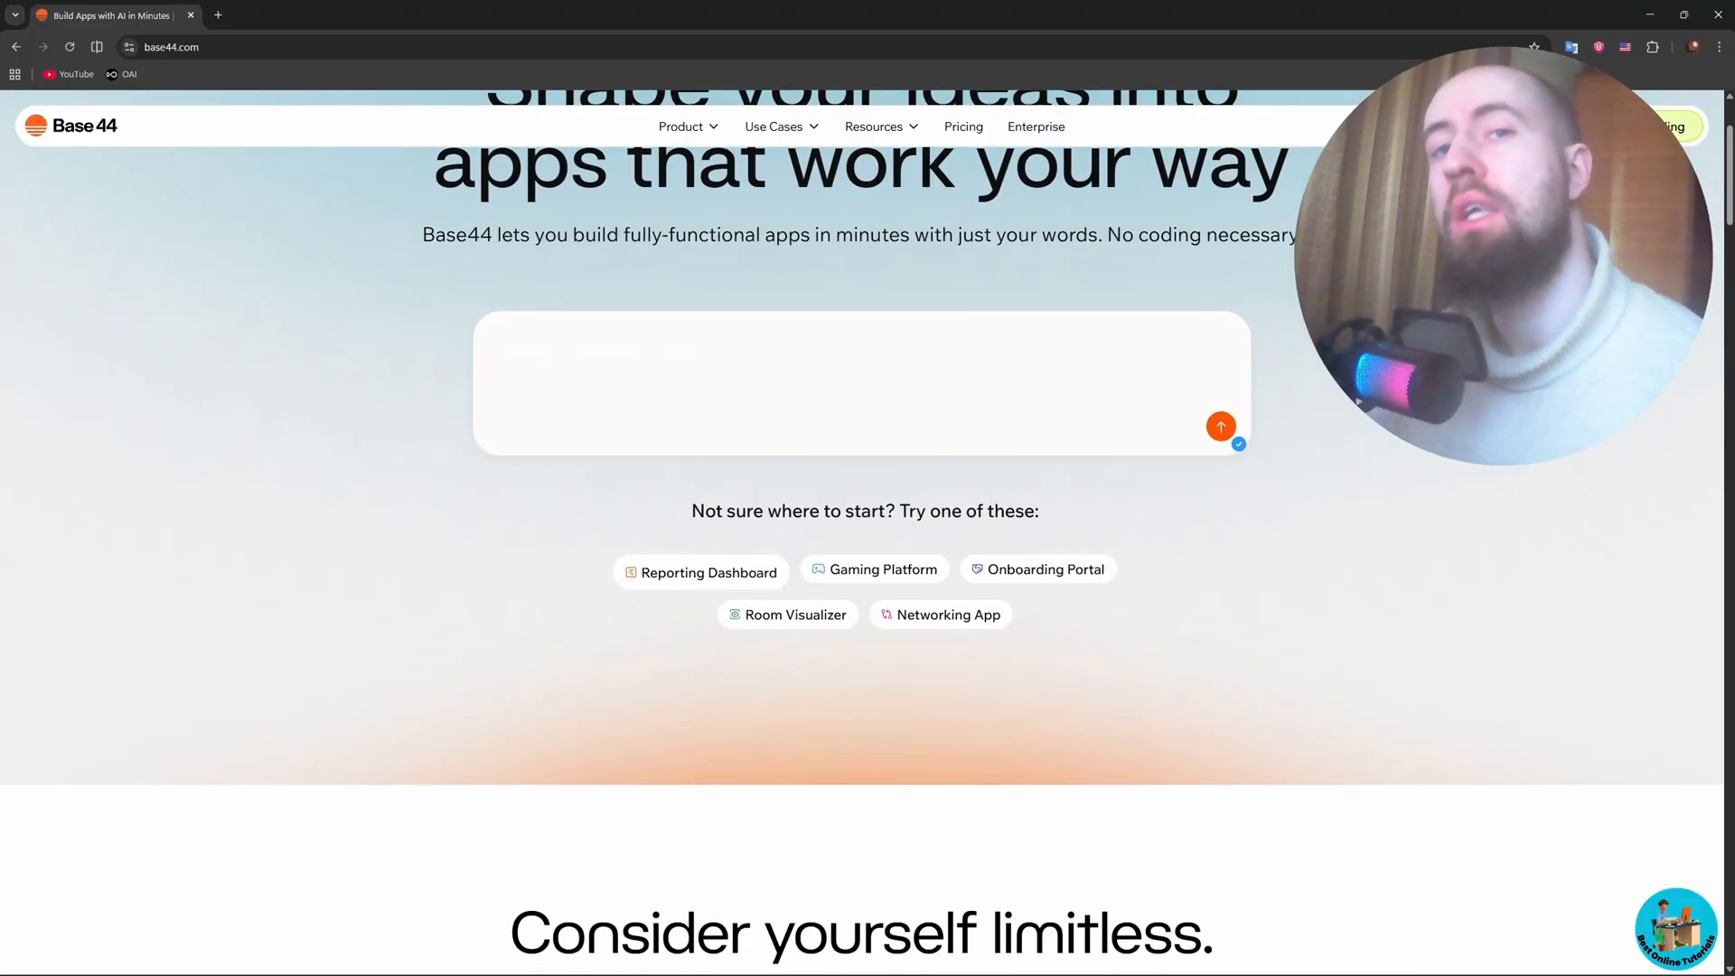
scroll(863, 534, down, 1)
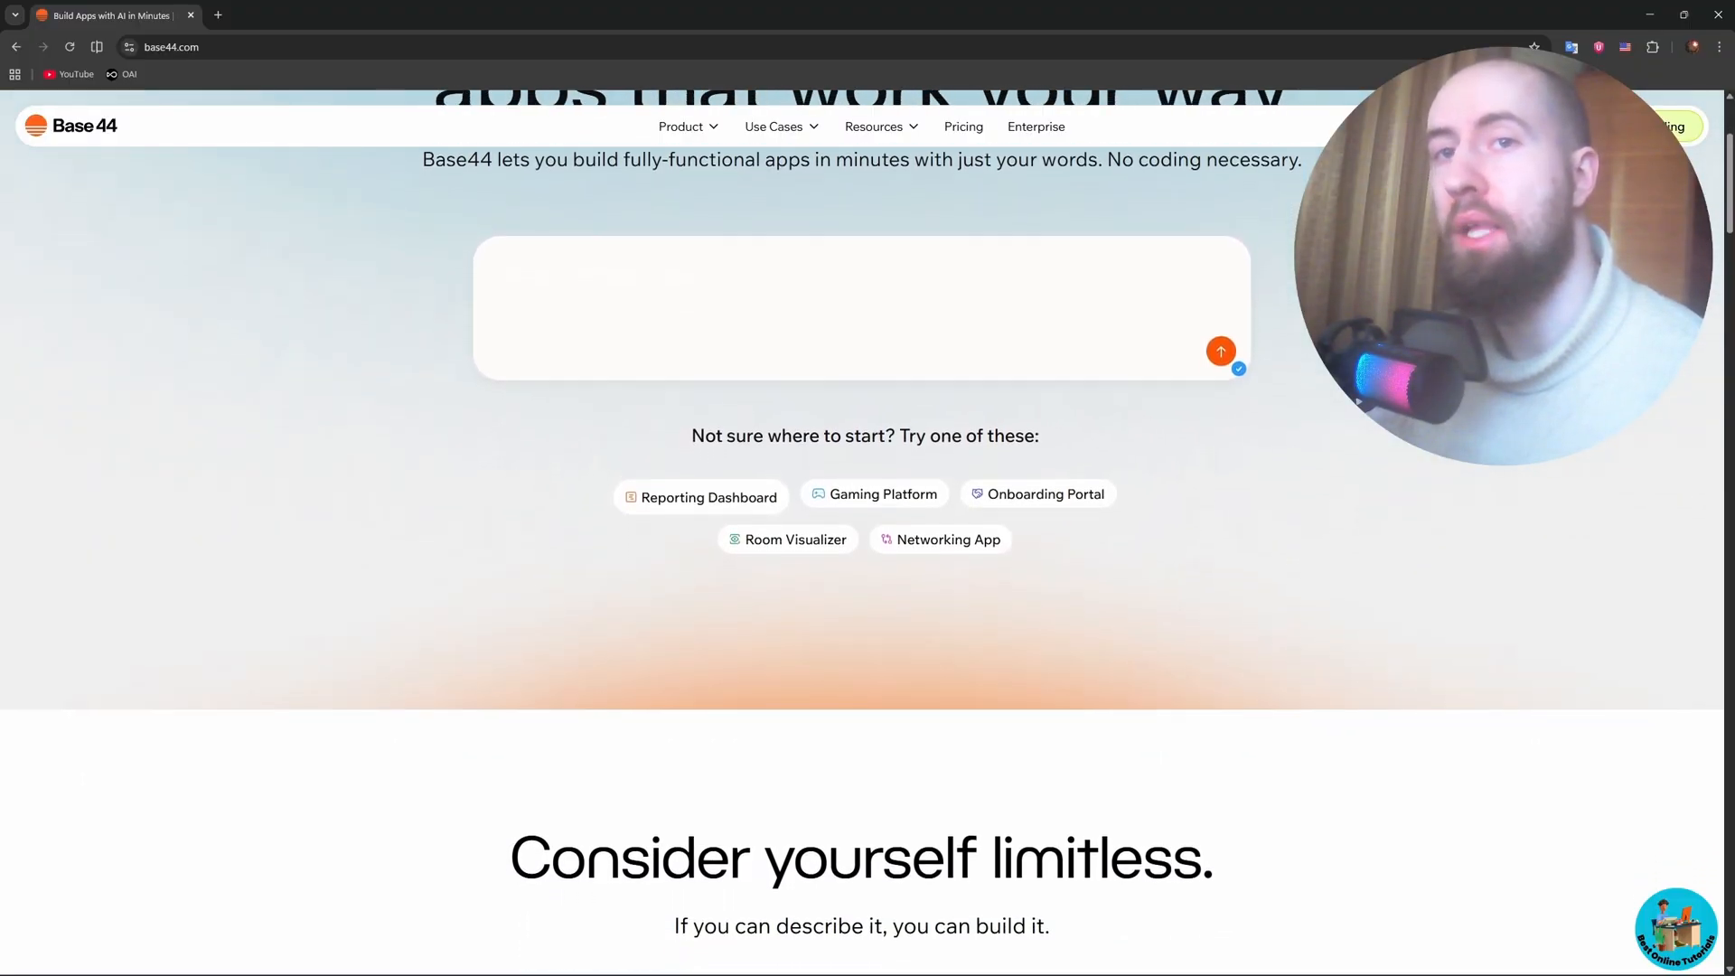
scroll(863, 533, down, 1)
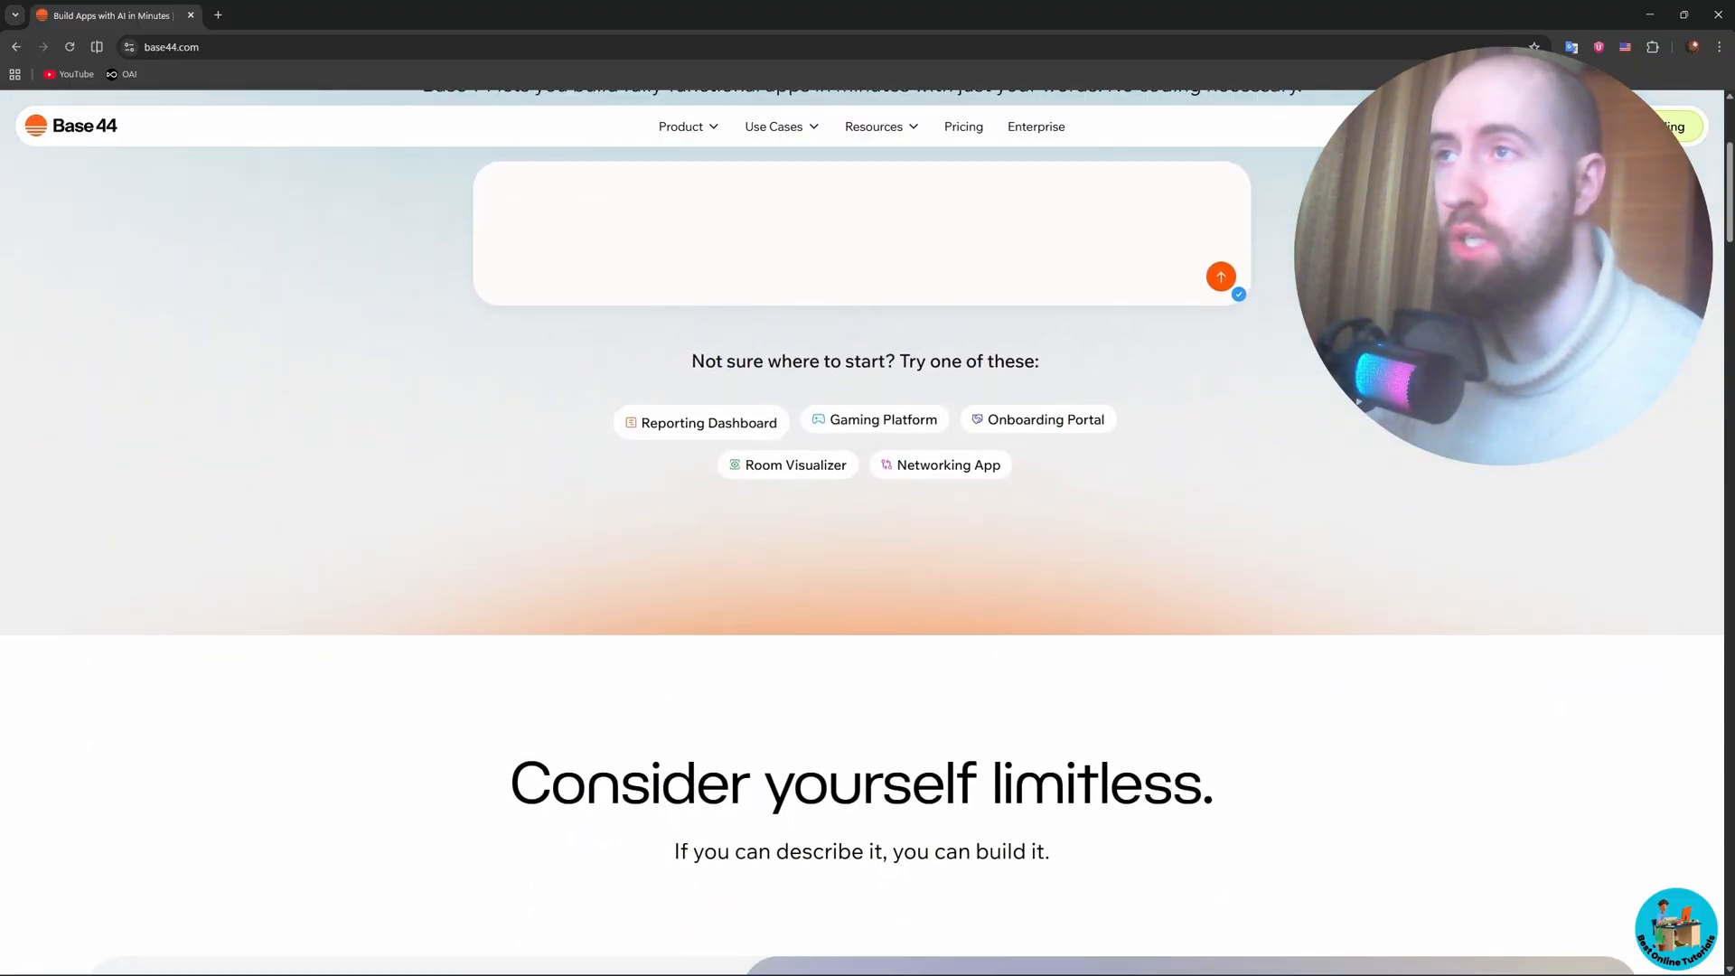
scroll(863, 533, down, 2)
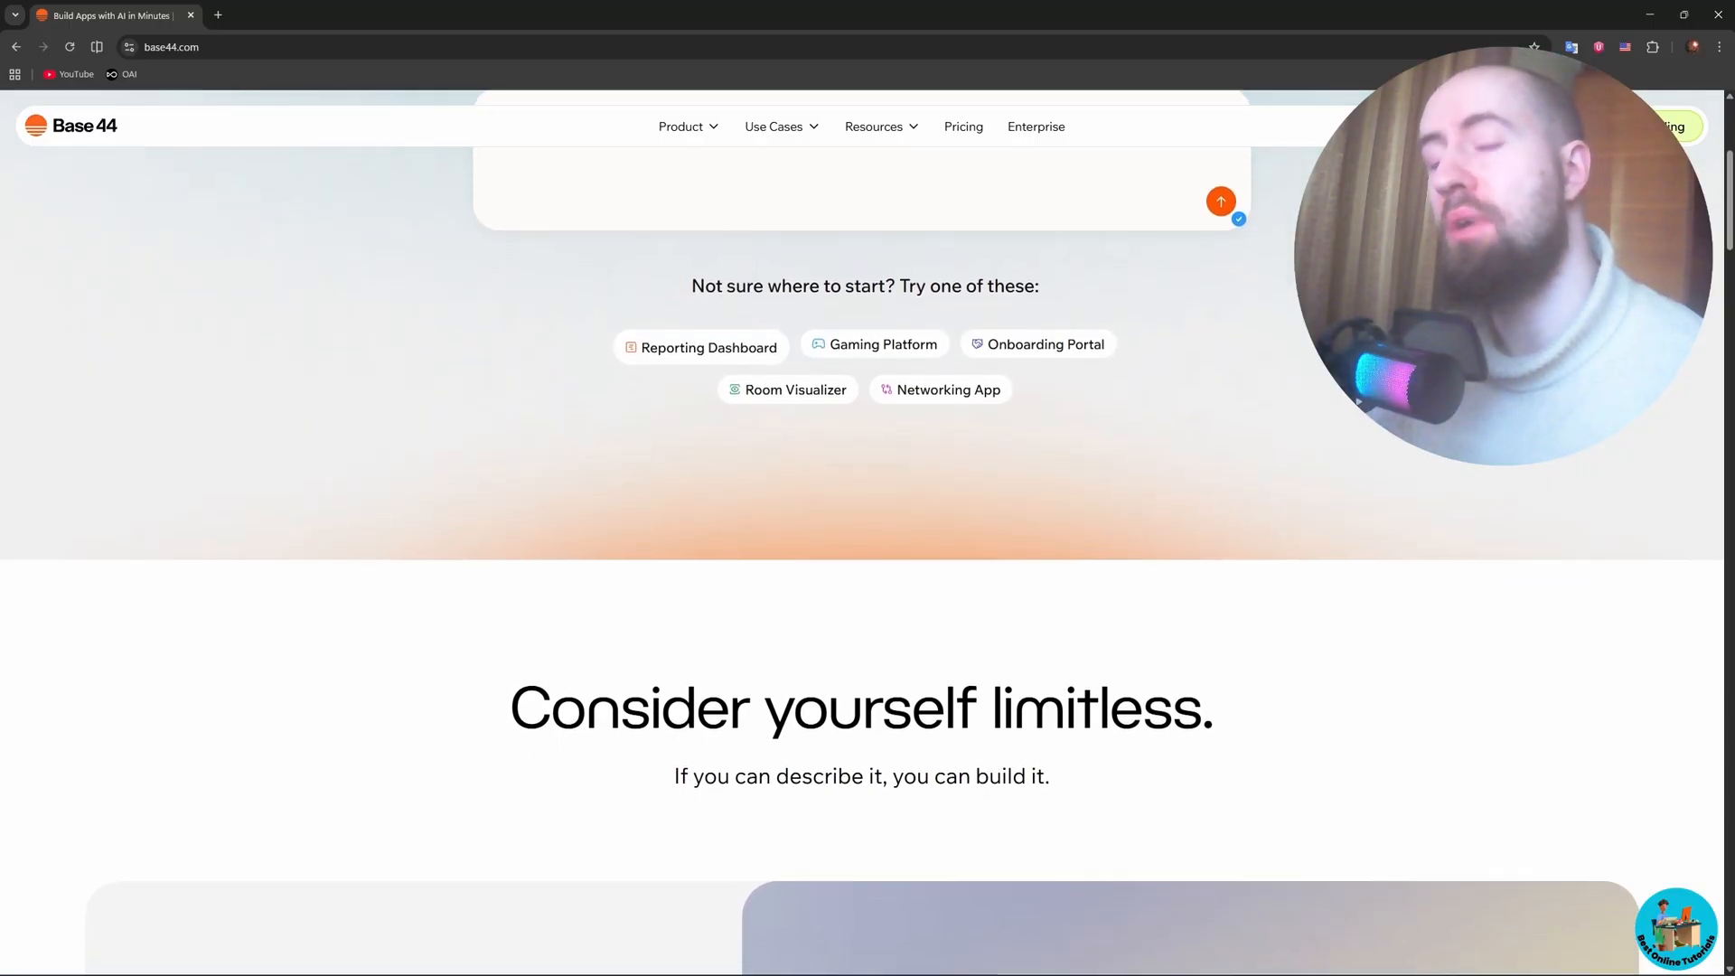
scroll(862, 533, down, 1)
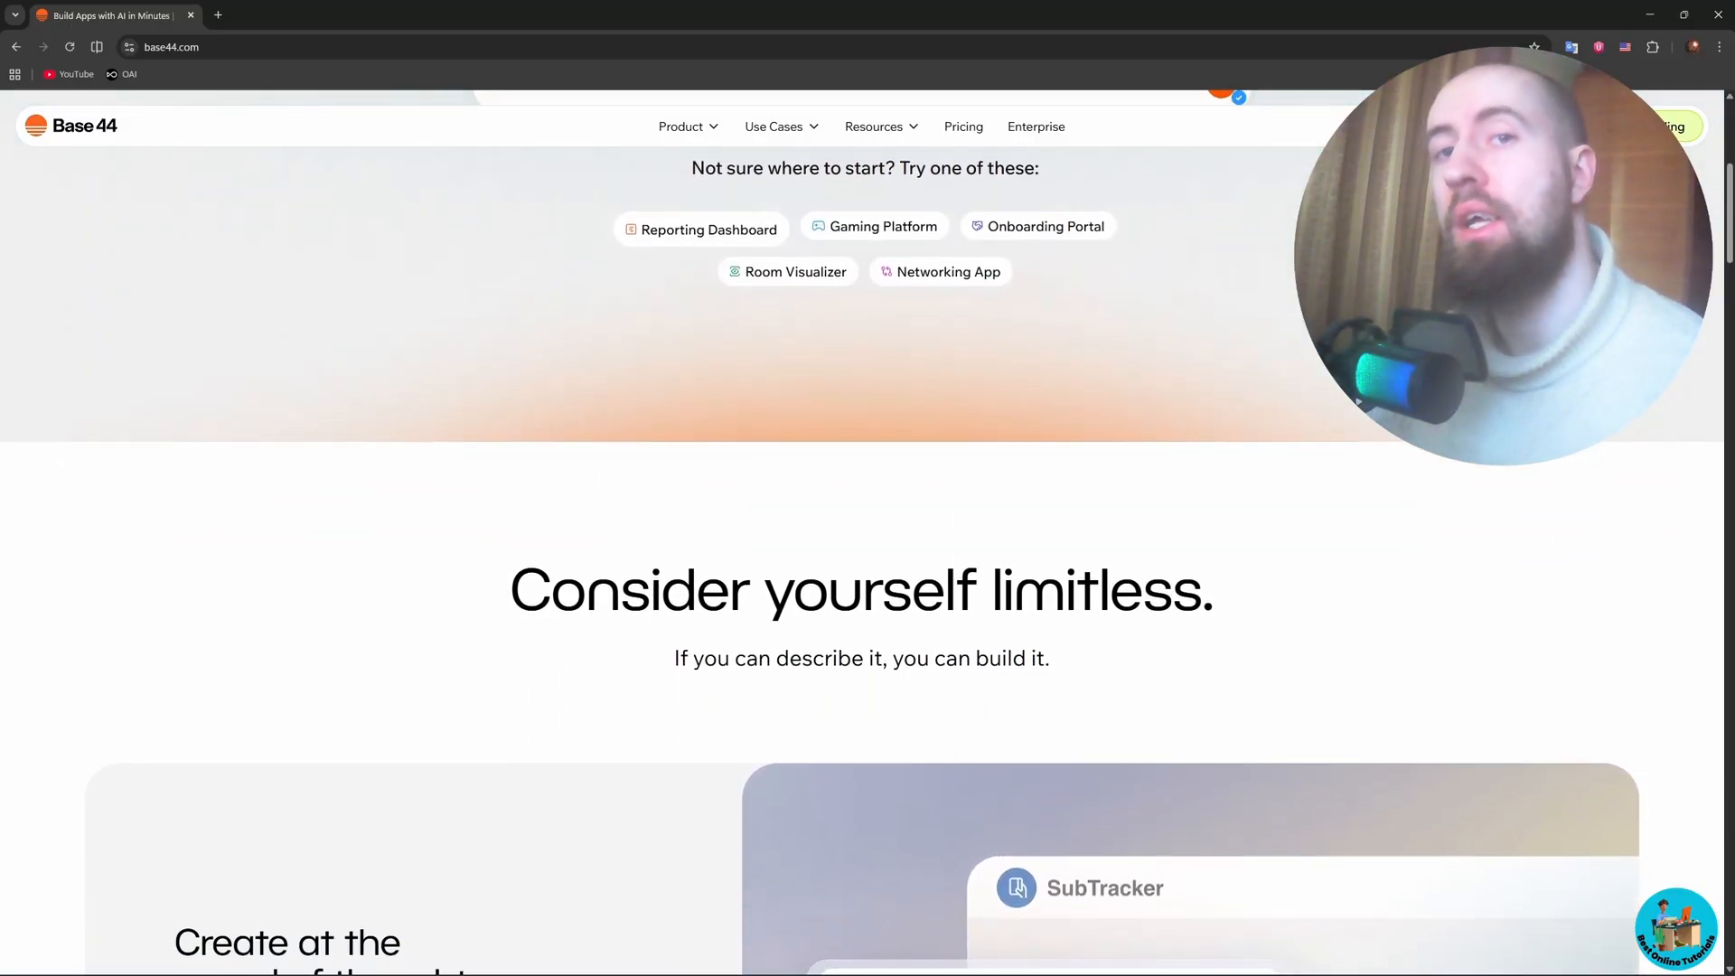
scroll(862, 533, down, 1)
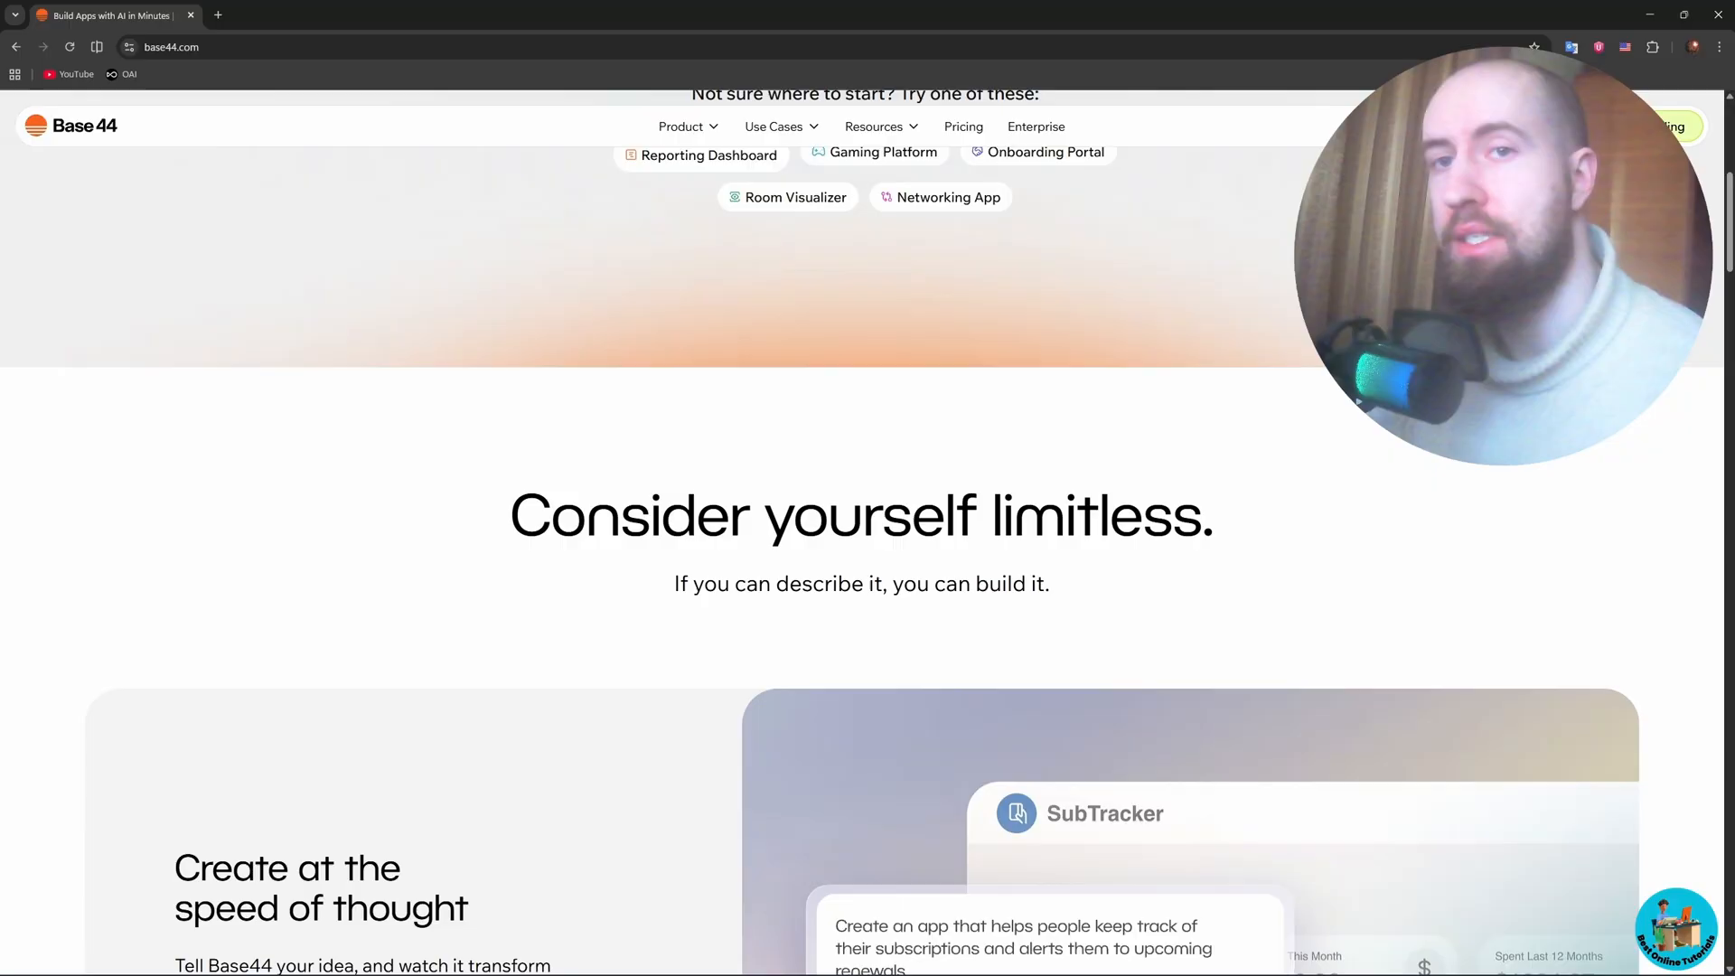
scroll(863, 533, down, 2)
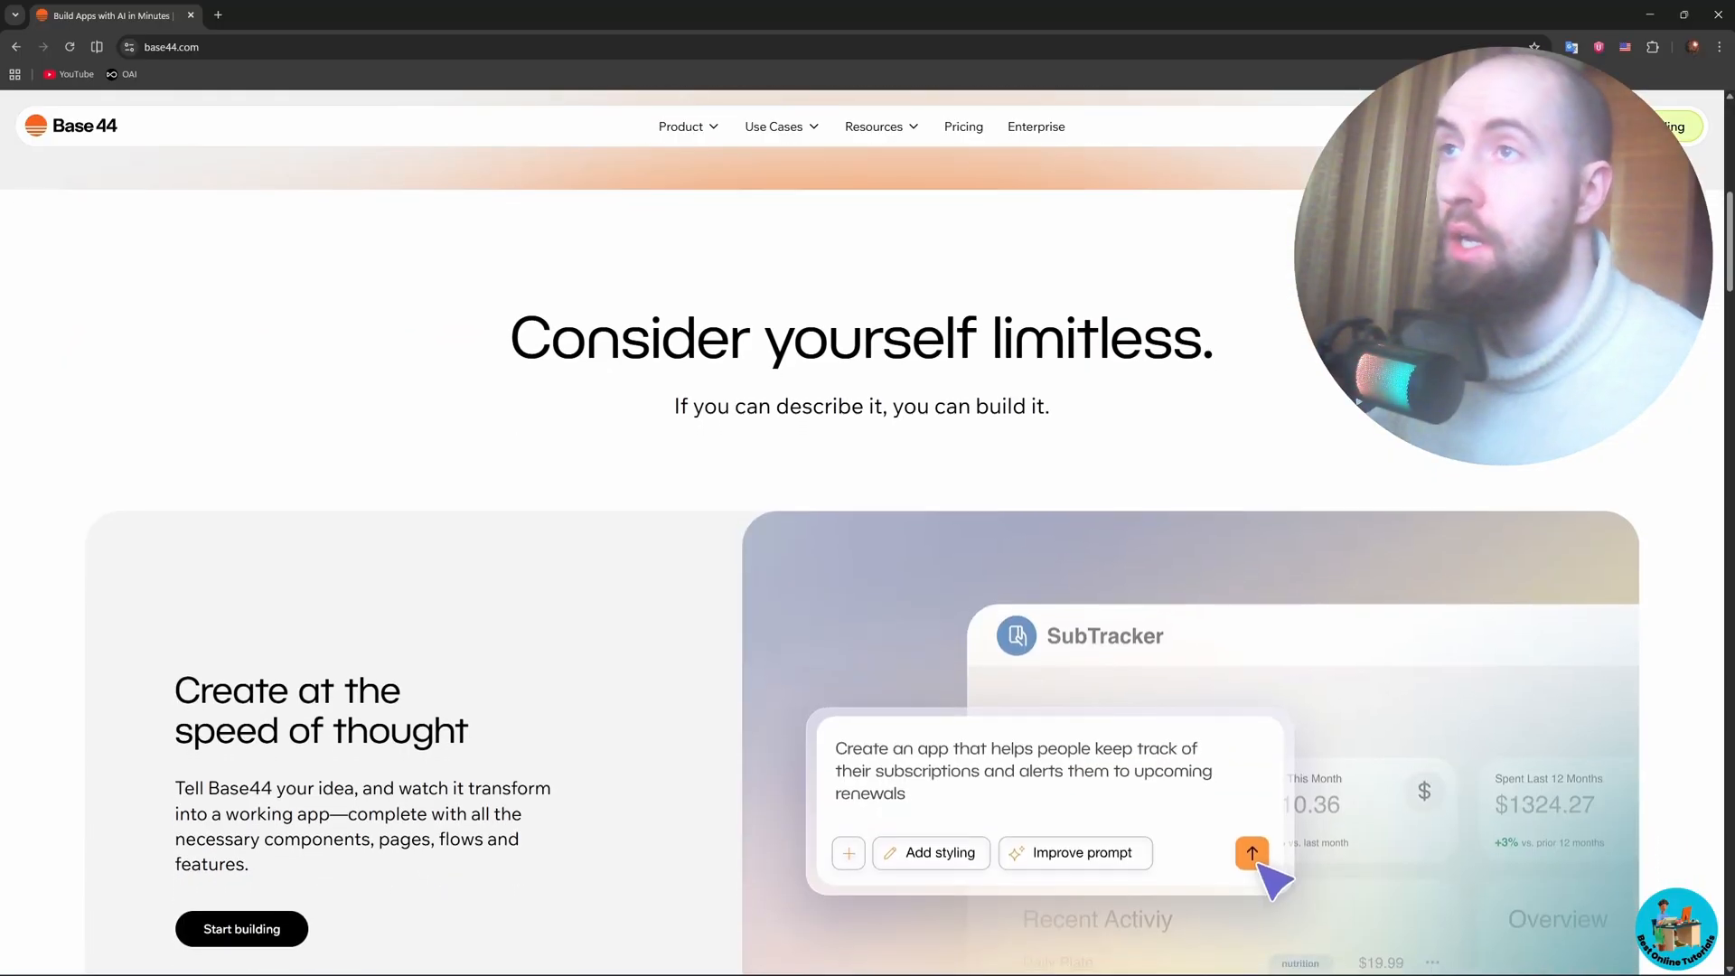
scroll(863, 533, down, 1)
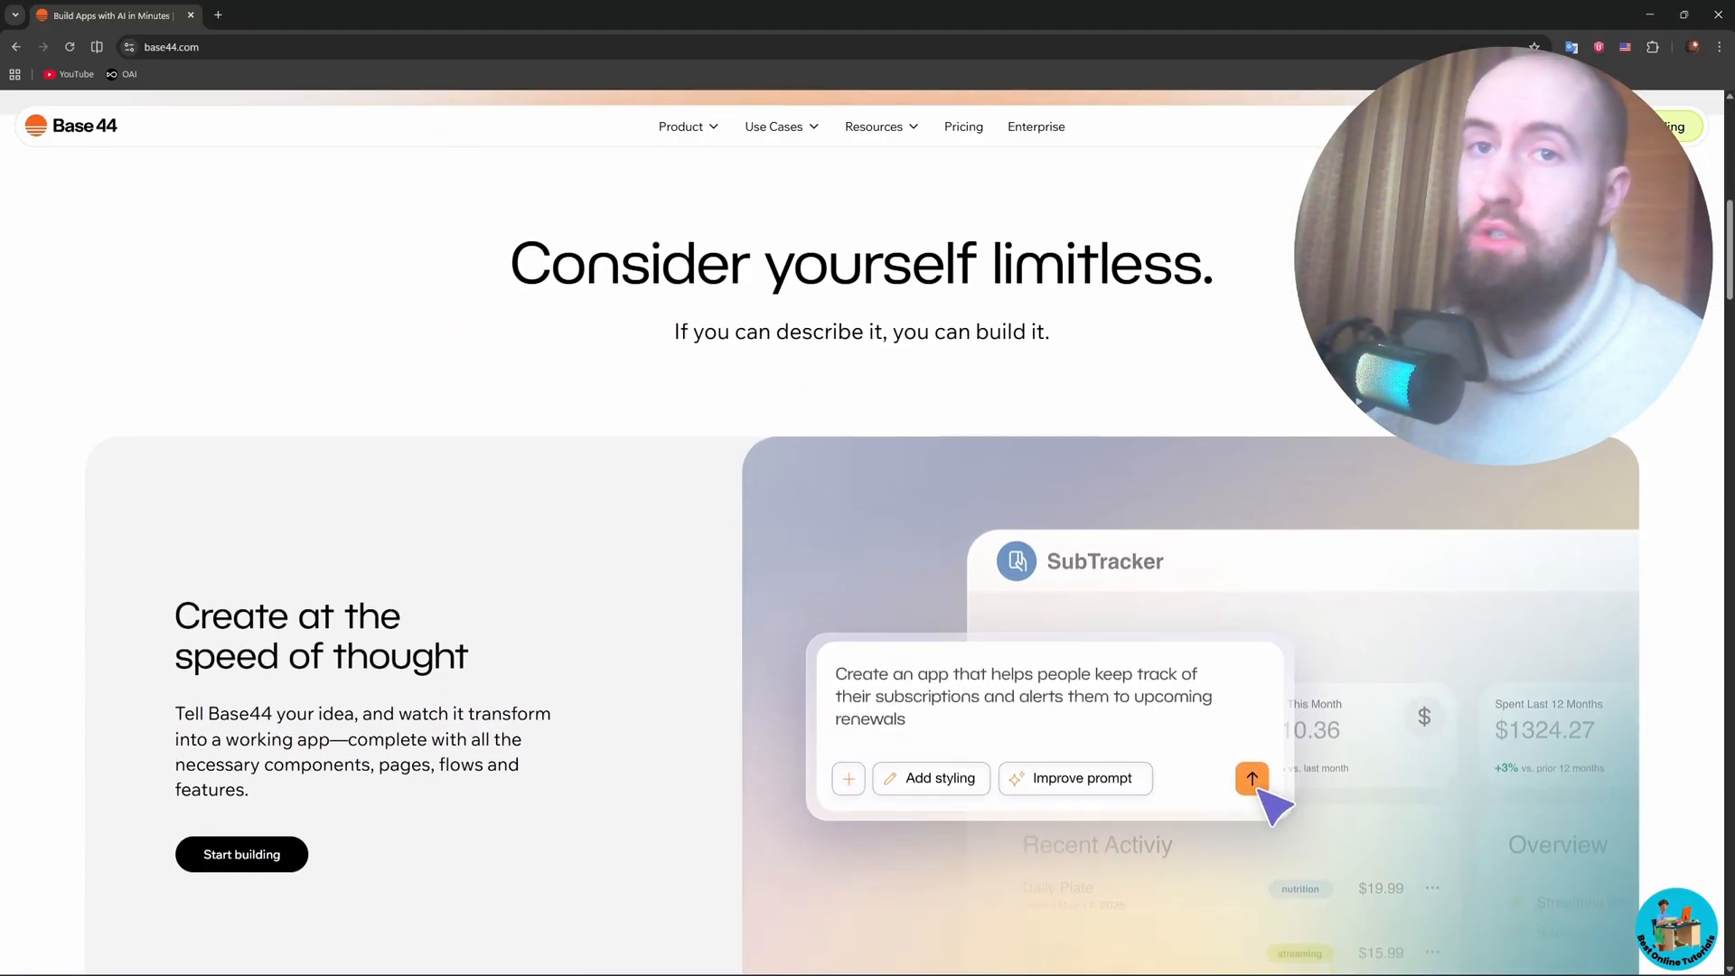
scroll(862, 534, down, 1)
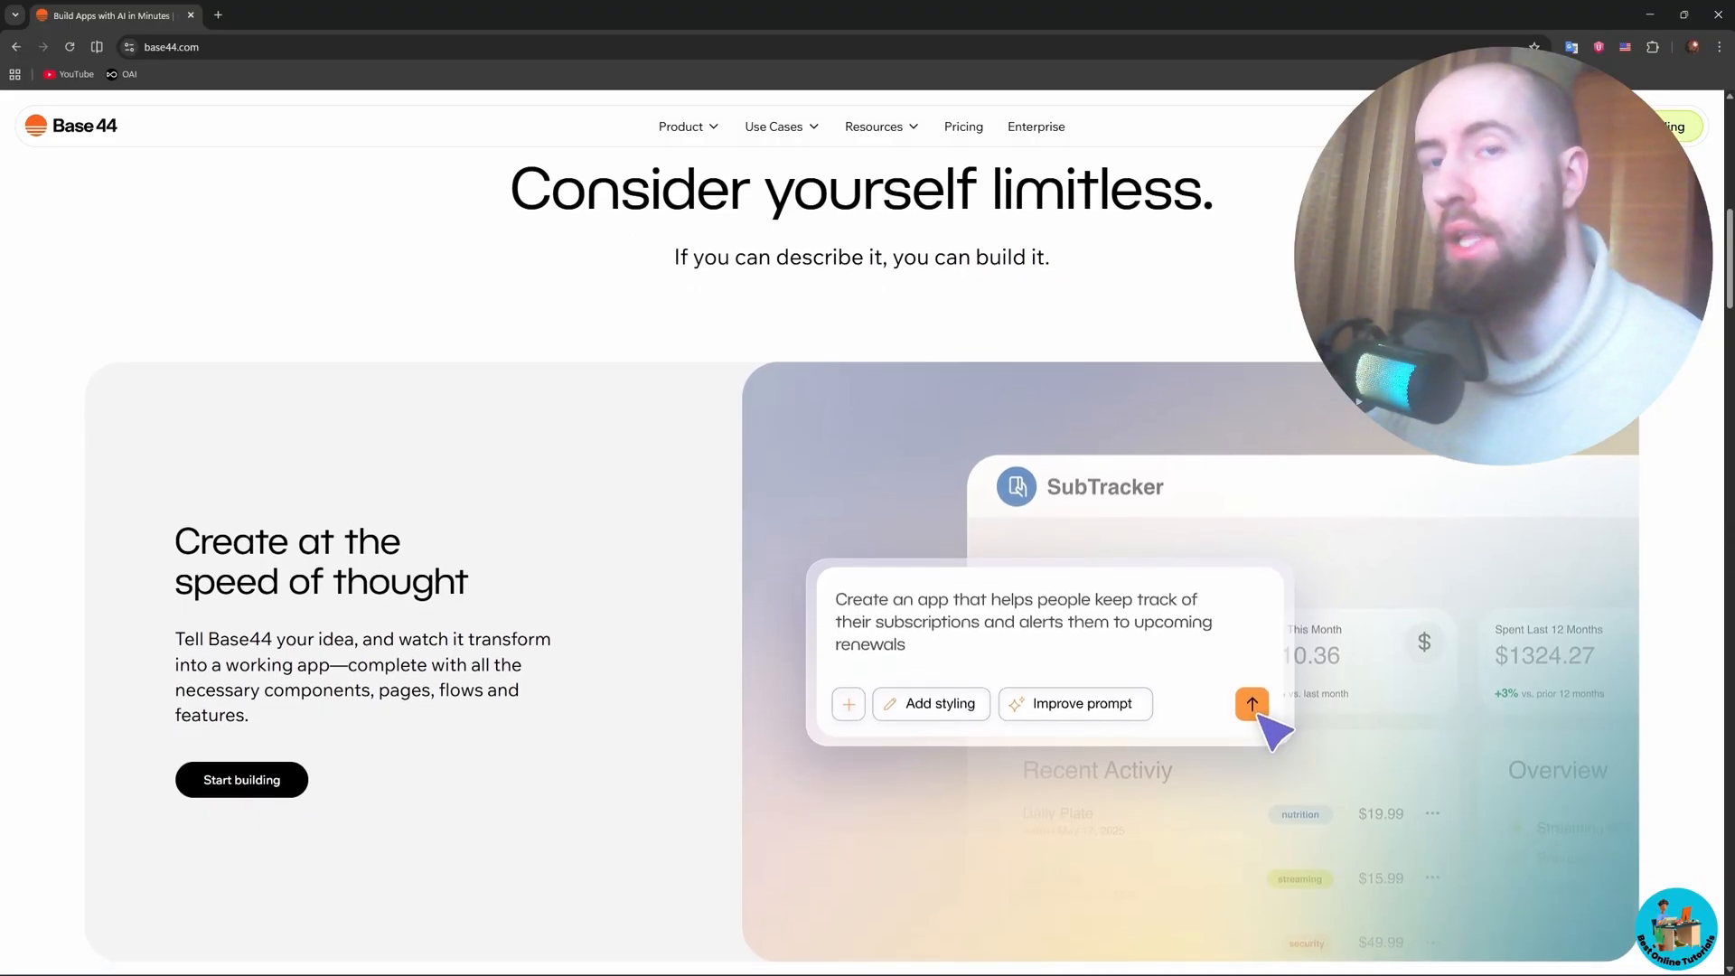
scroll(862, 533, down, 1)
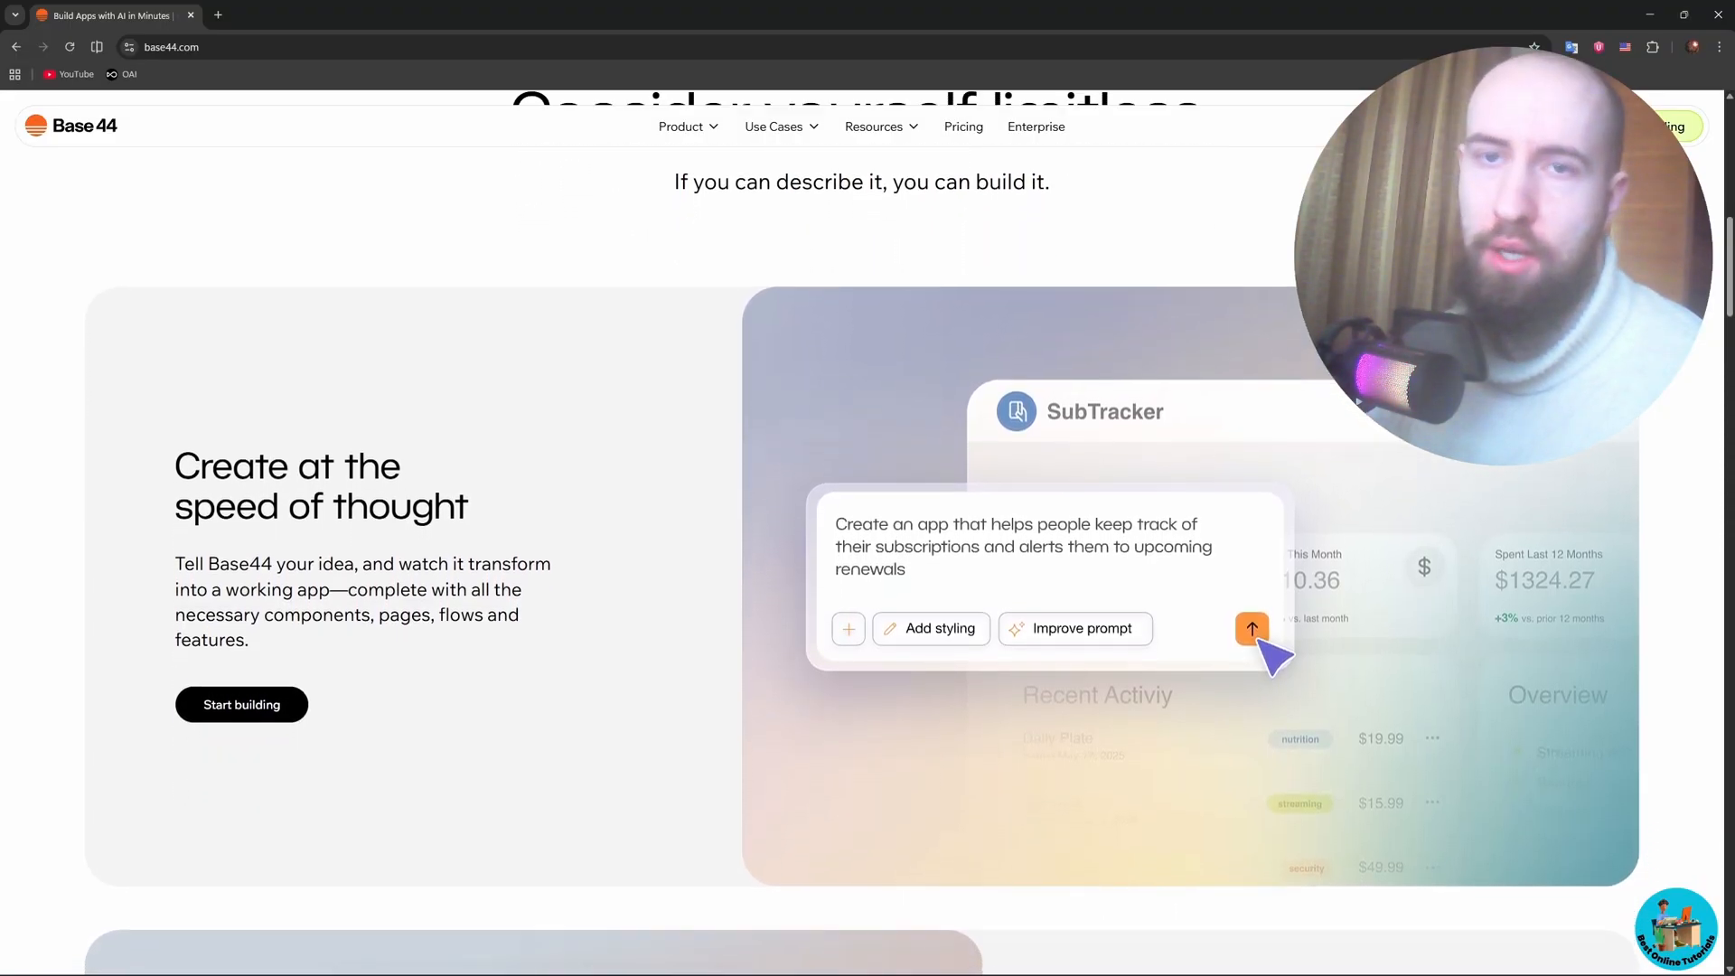
scroll(863, 533, down, 1)
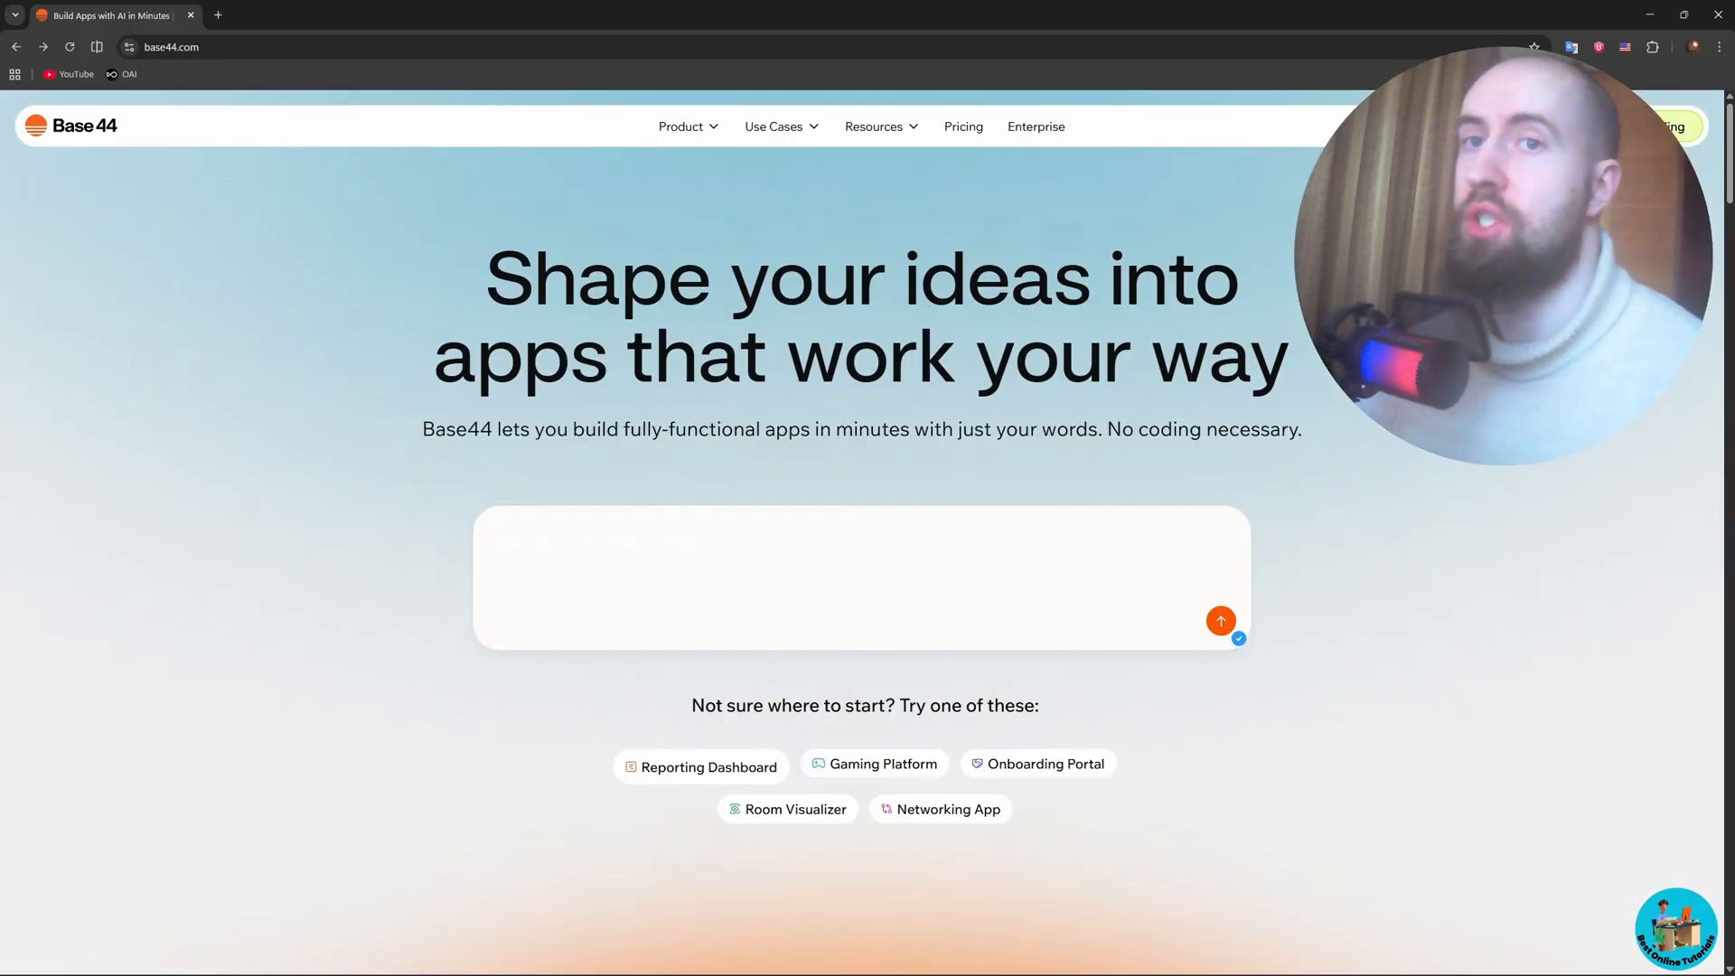
- Open the Base44 login page from the homepage and log in with Google
click(282, 45)
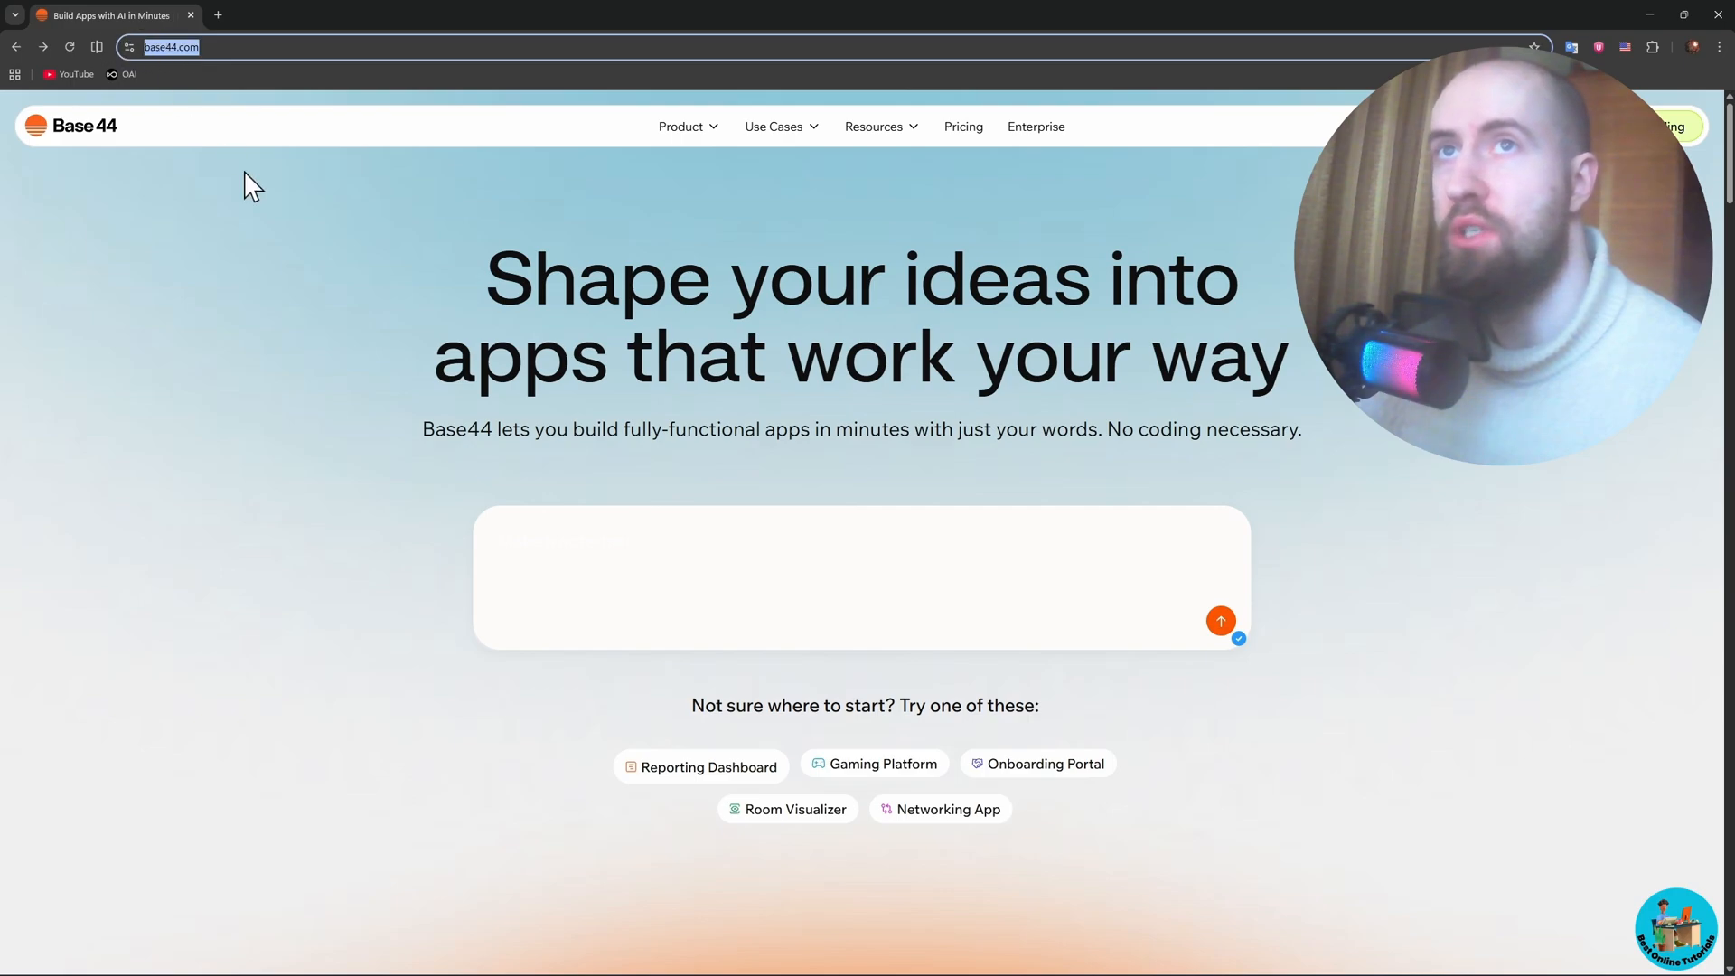
click(276, 282)
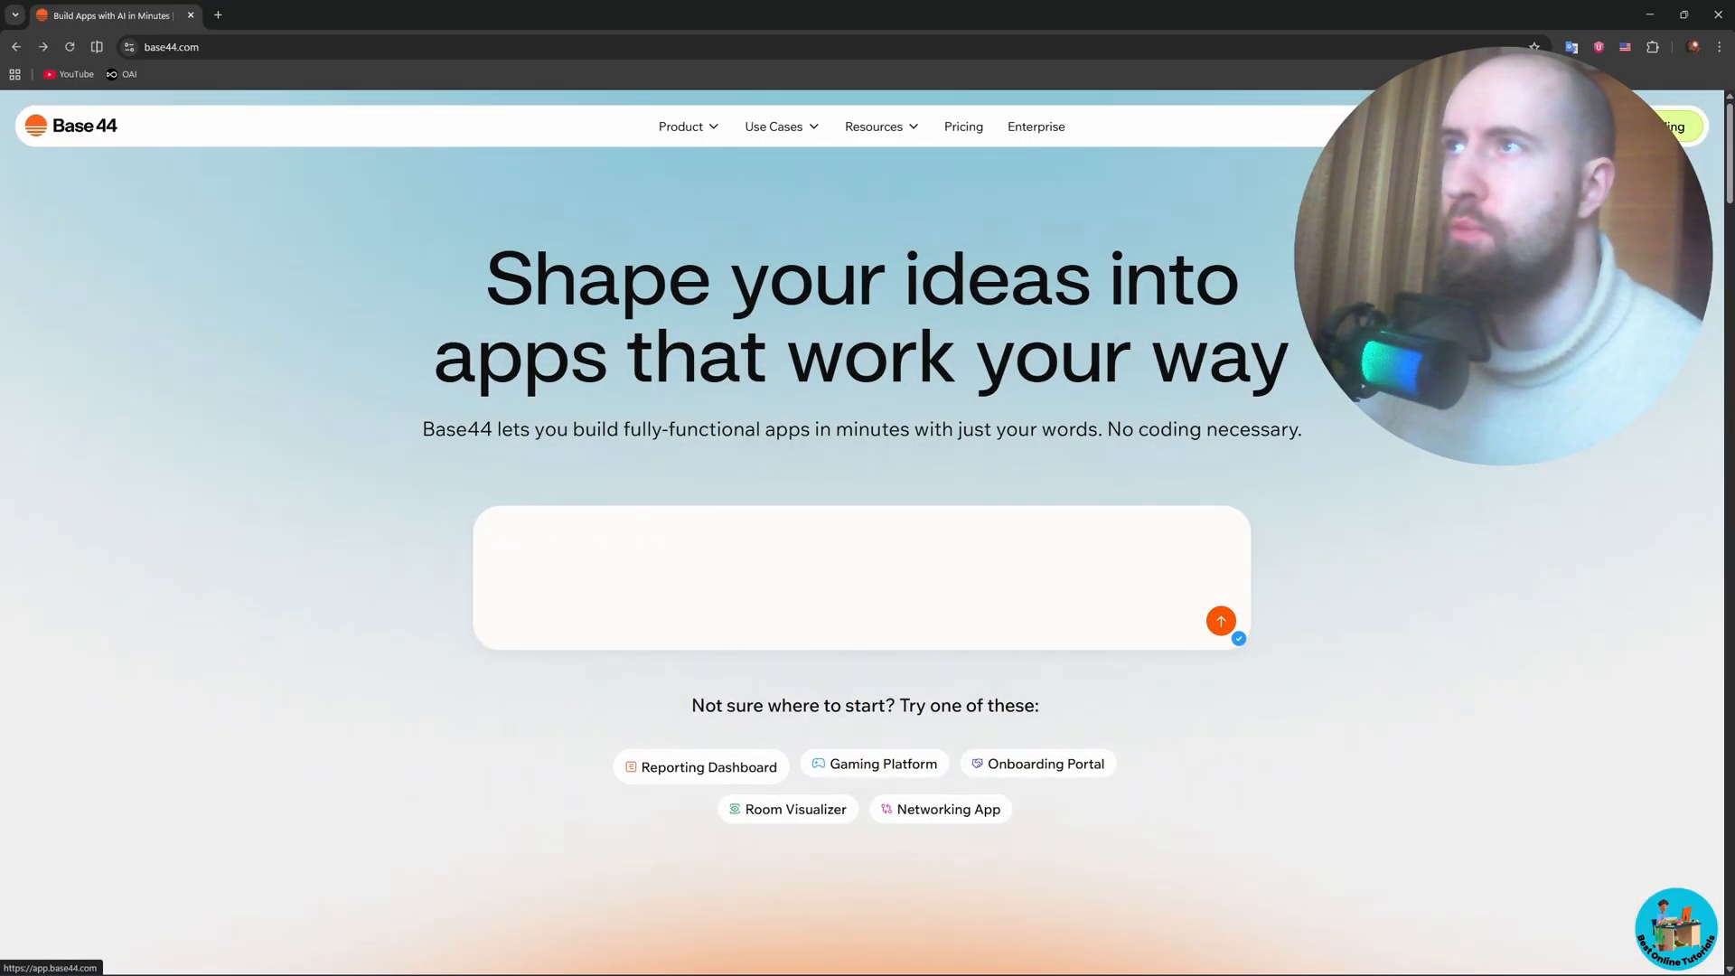
click(1641, 127)
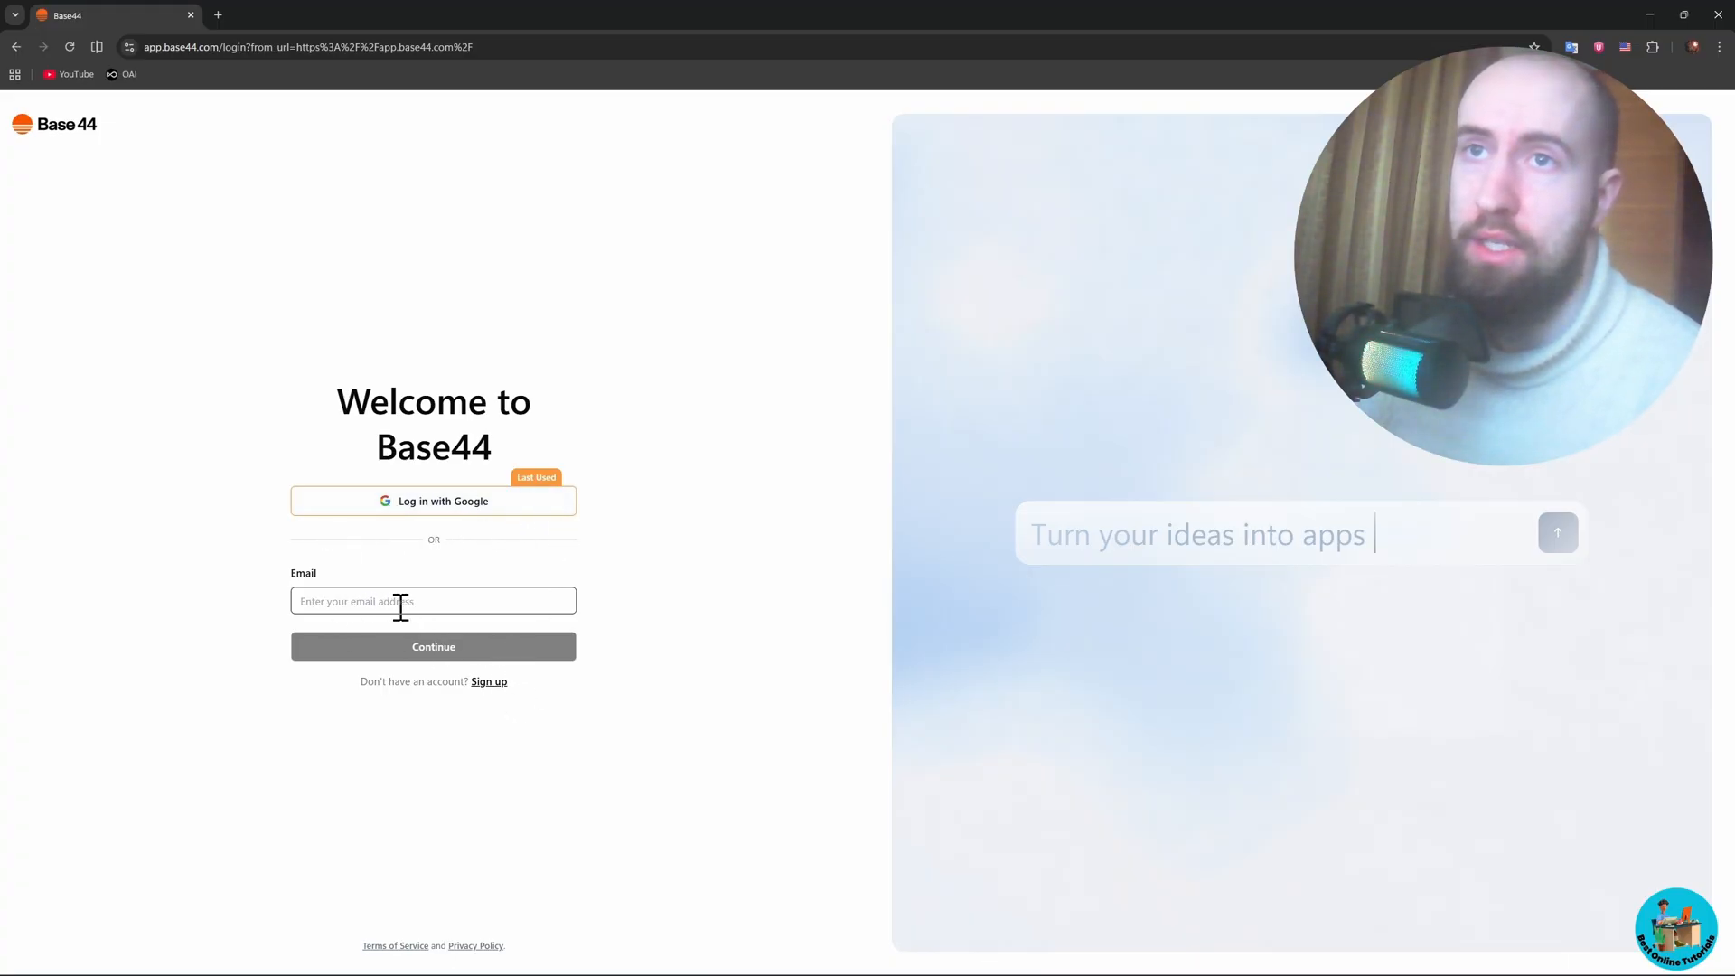
click(369, 606)
click(702, 662)
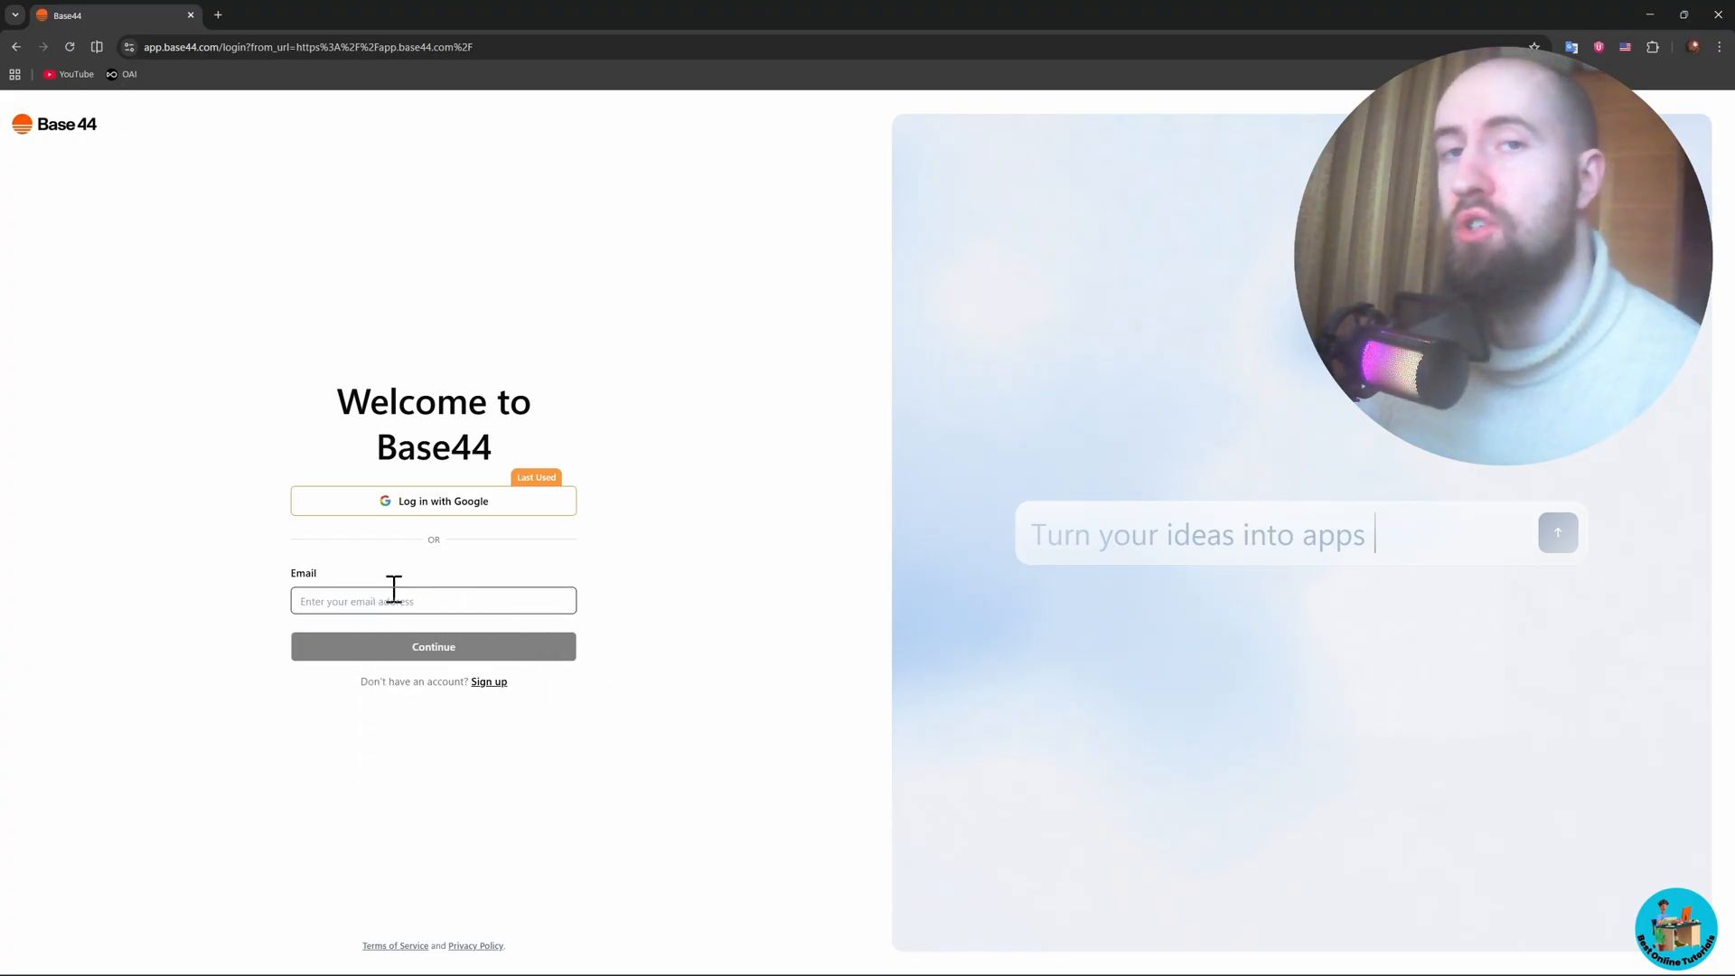
click(452, 495)
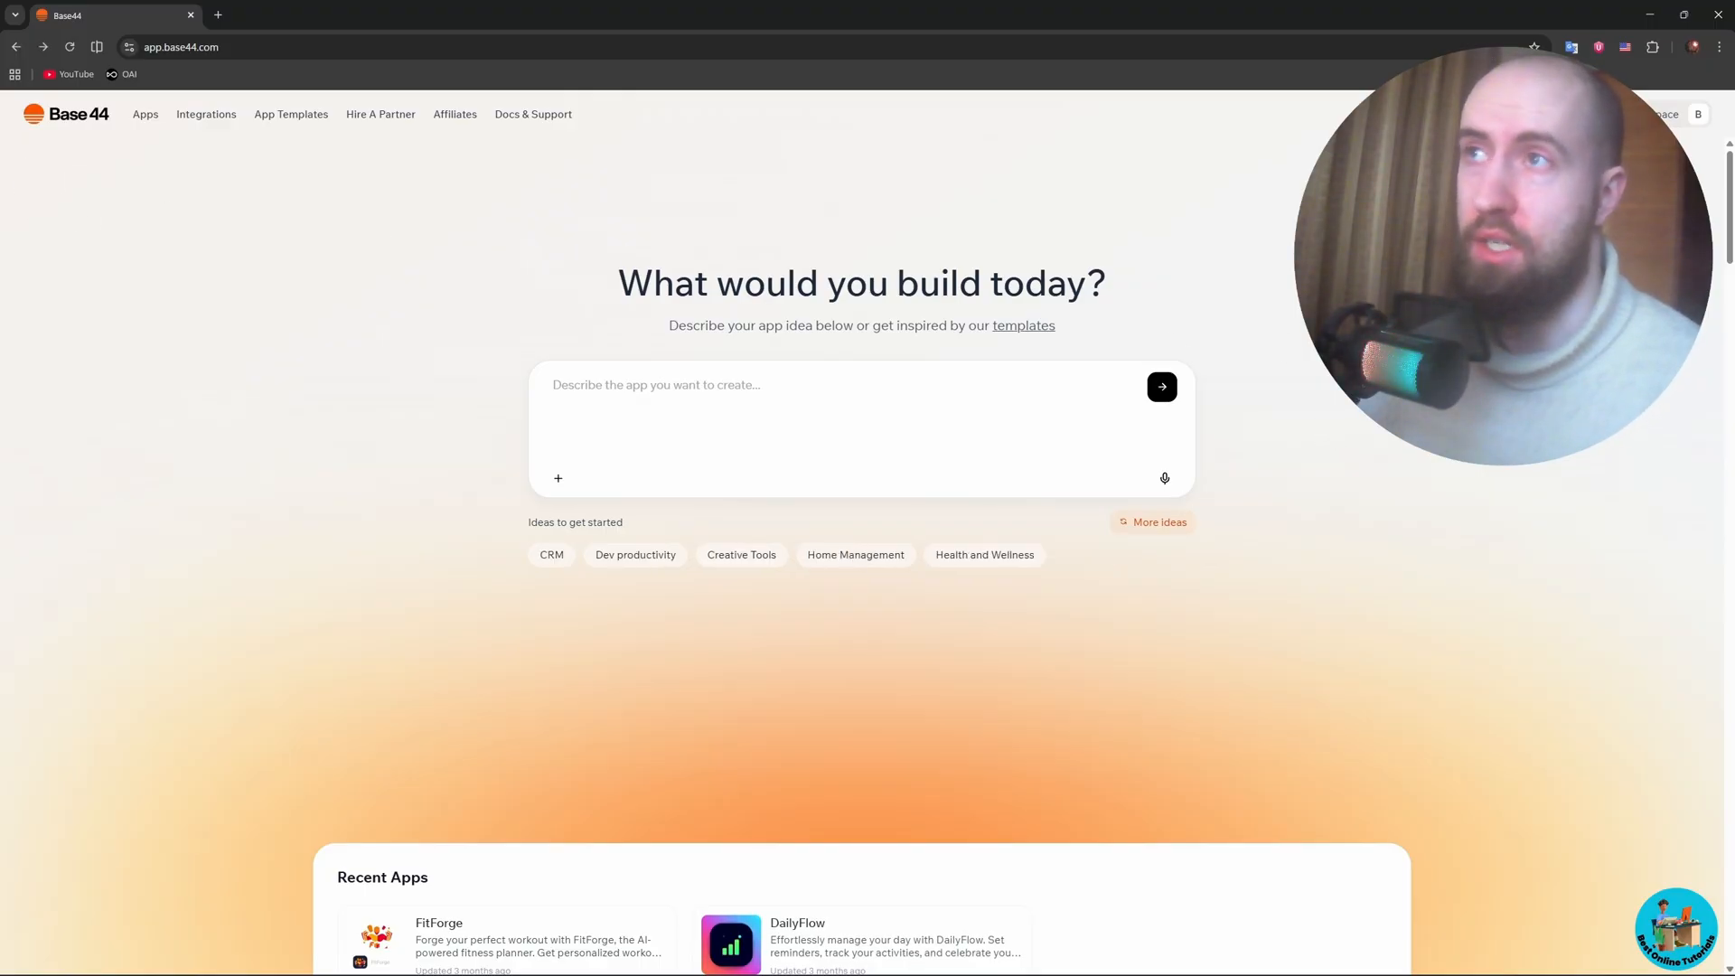
- Look over the recent apps and community templates, view the personal workspace's app list, and return to the home page
scroll(1353, 417, down, 7)
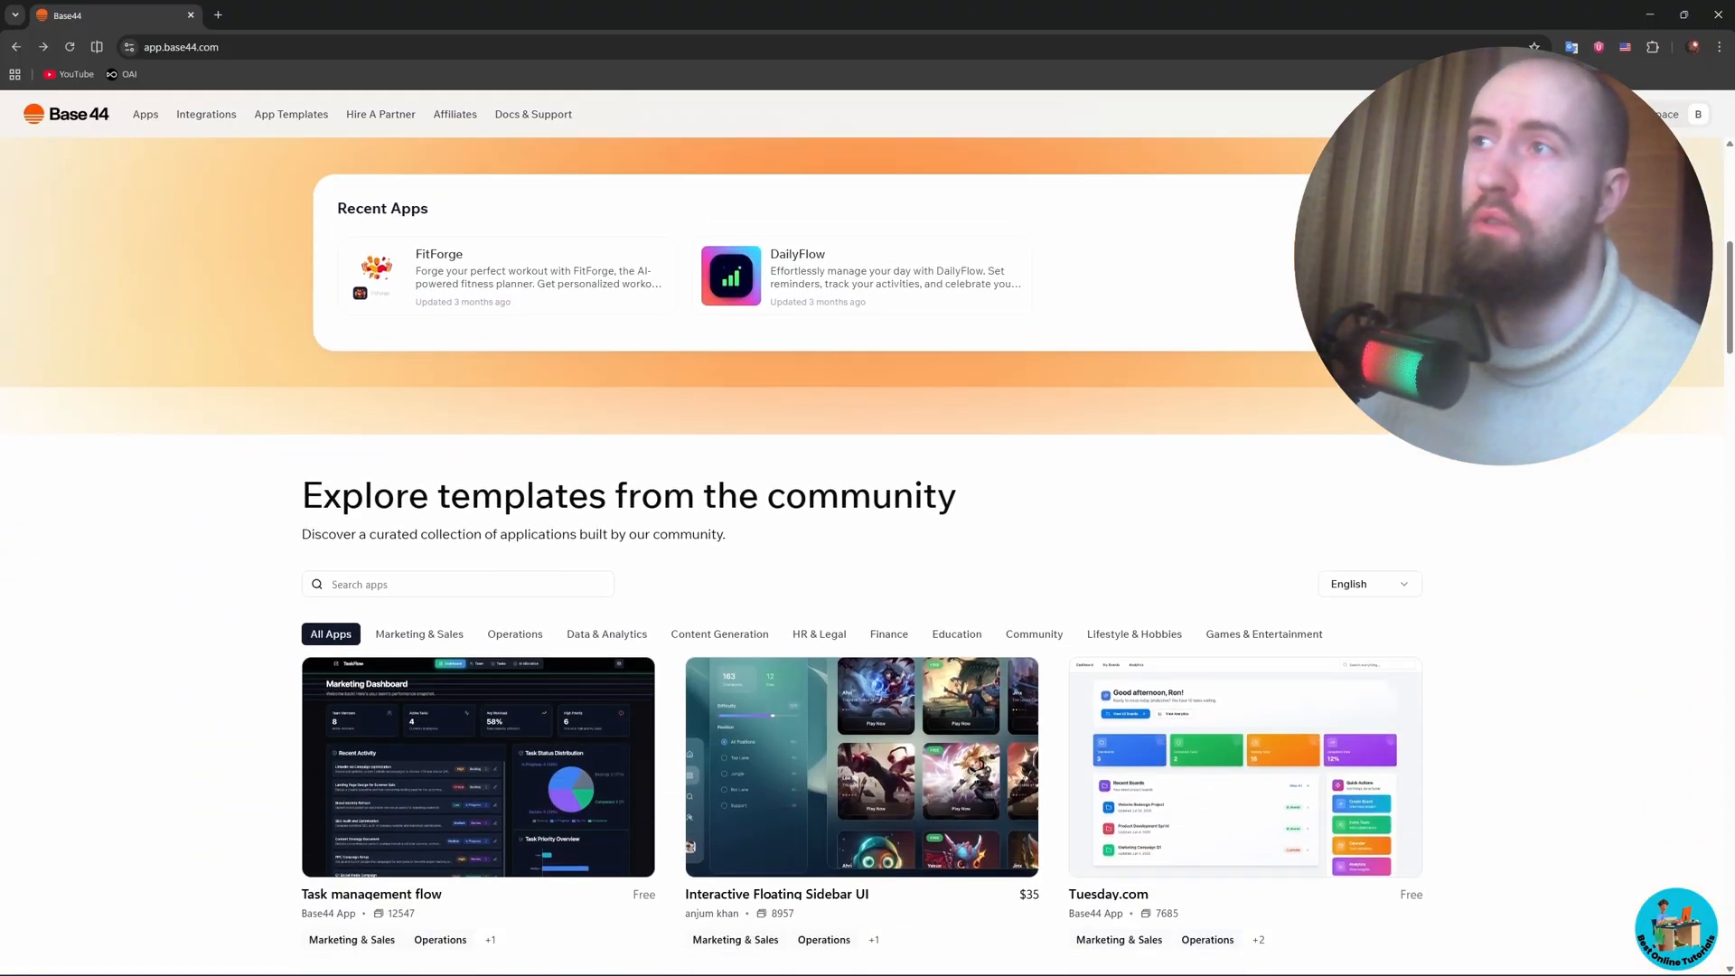
scroll(1353, 417, up, 5)
scroll(1353, 417, up, 2)
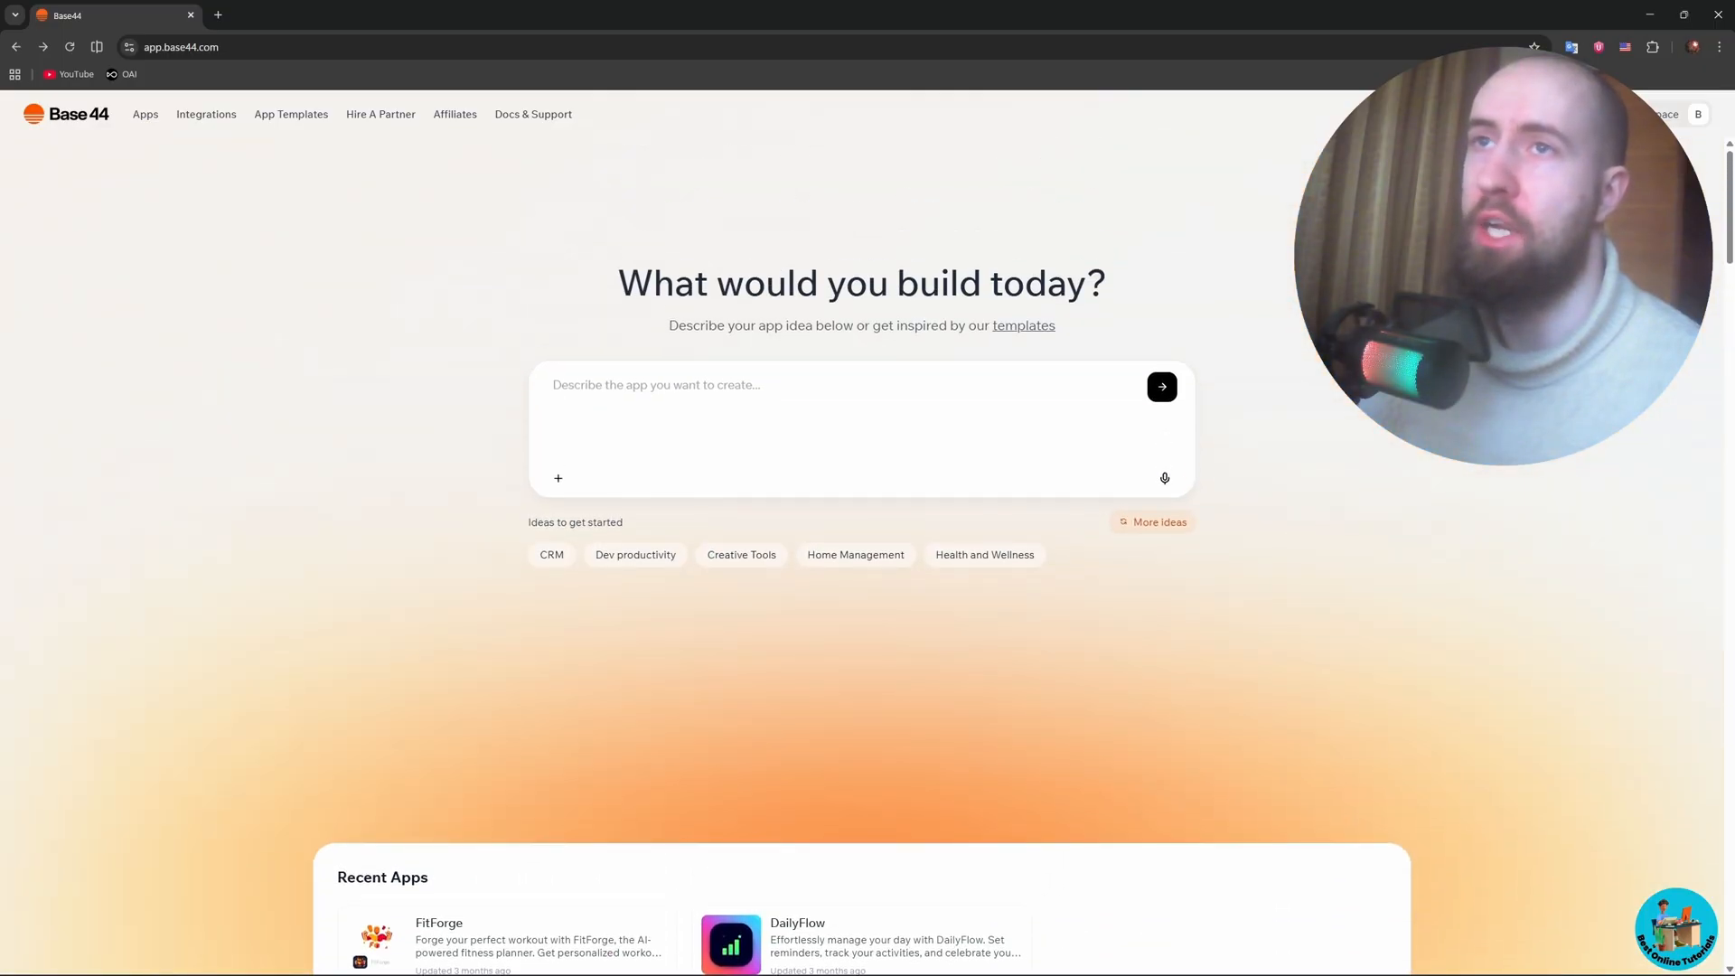
click(748, 376)
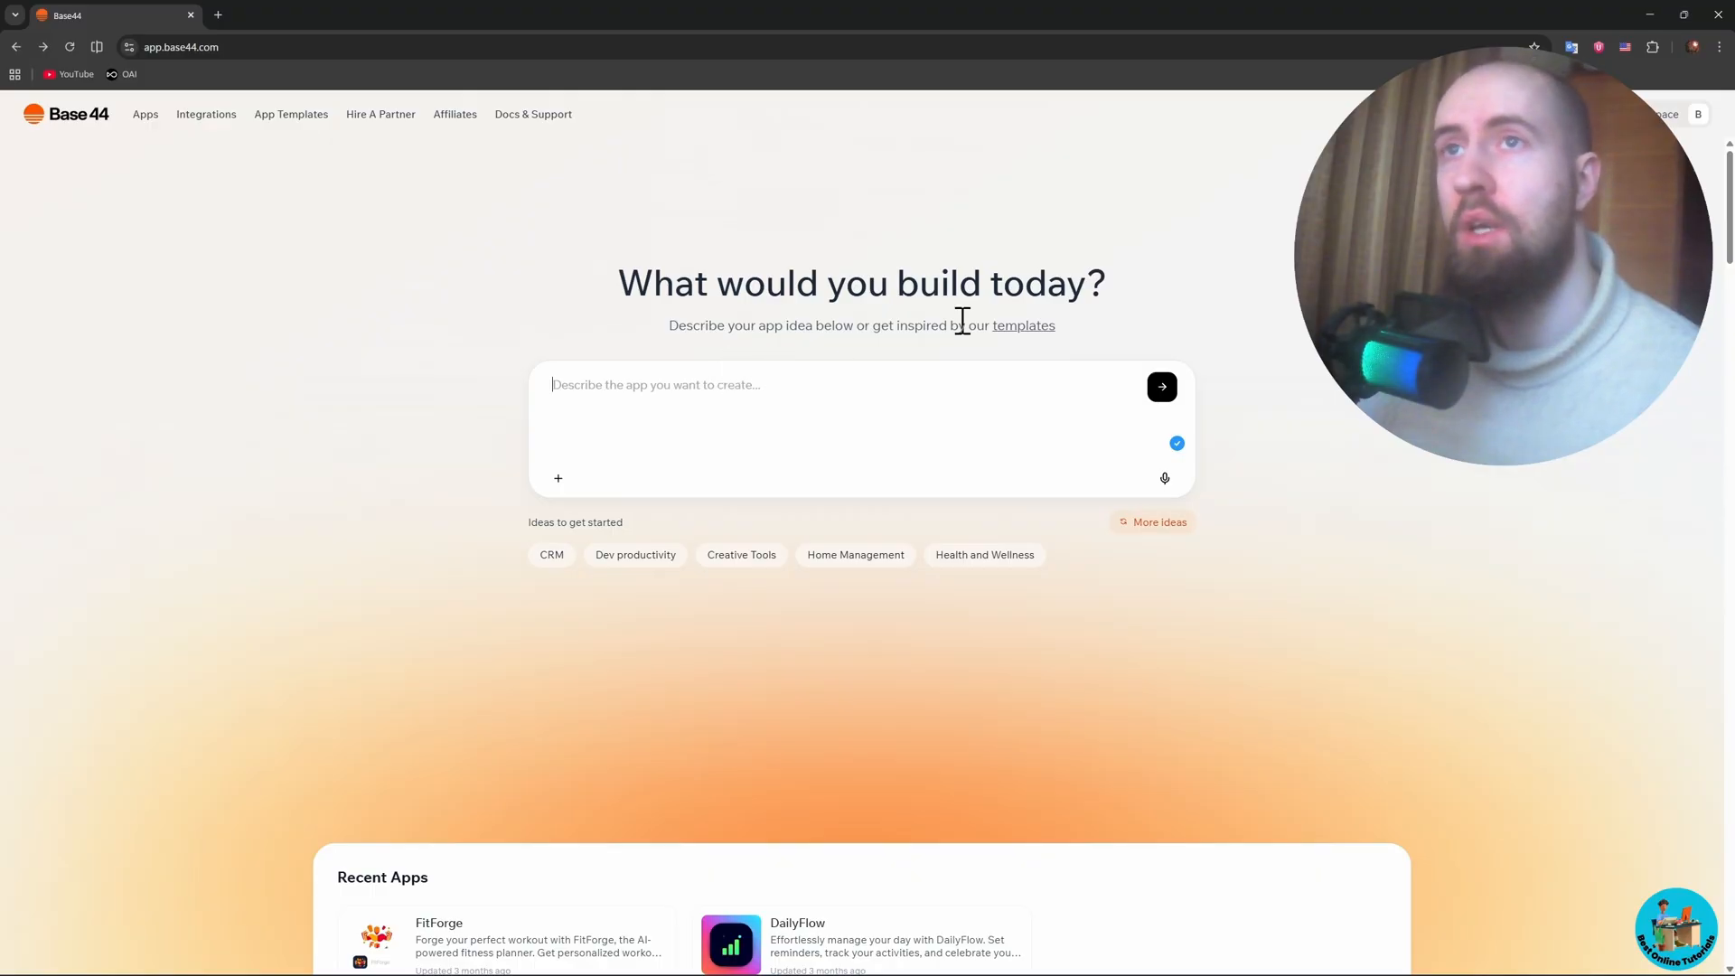
click(145, 116)
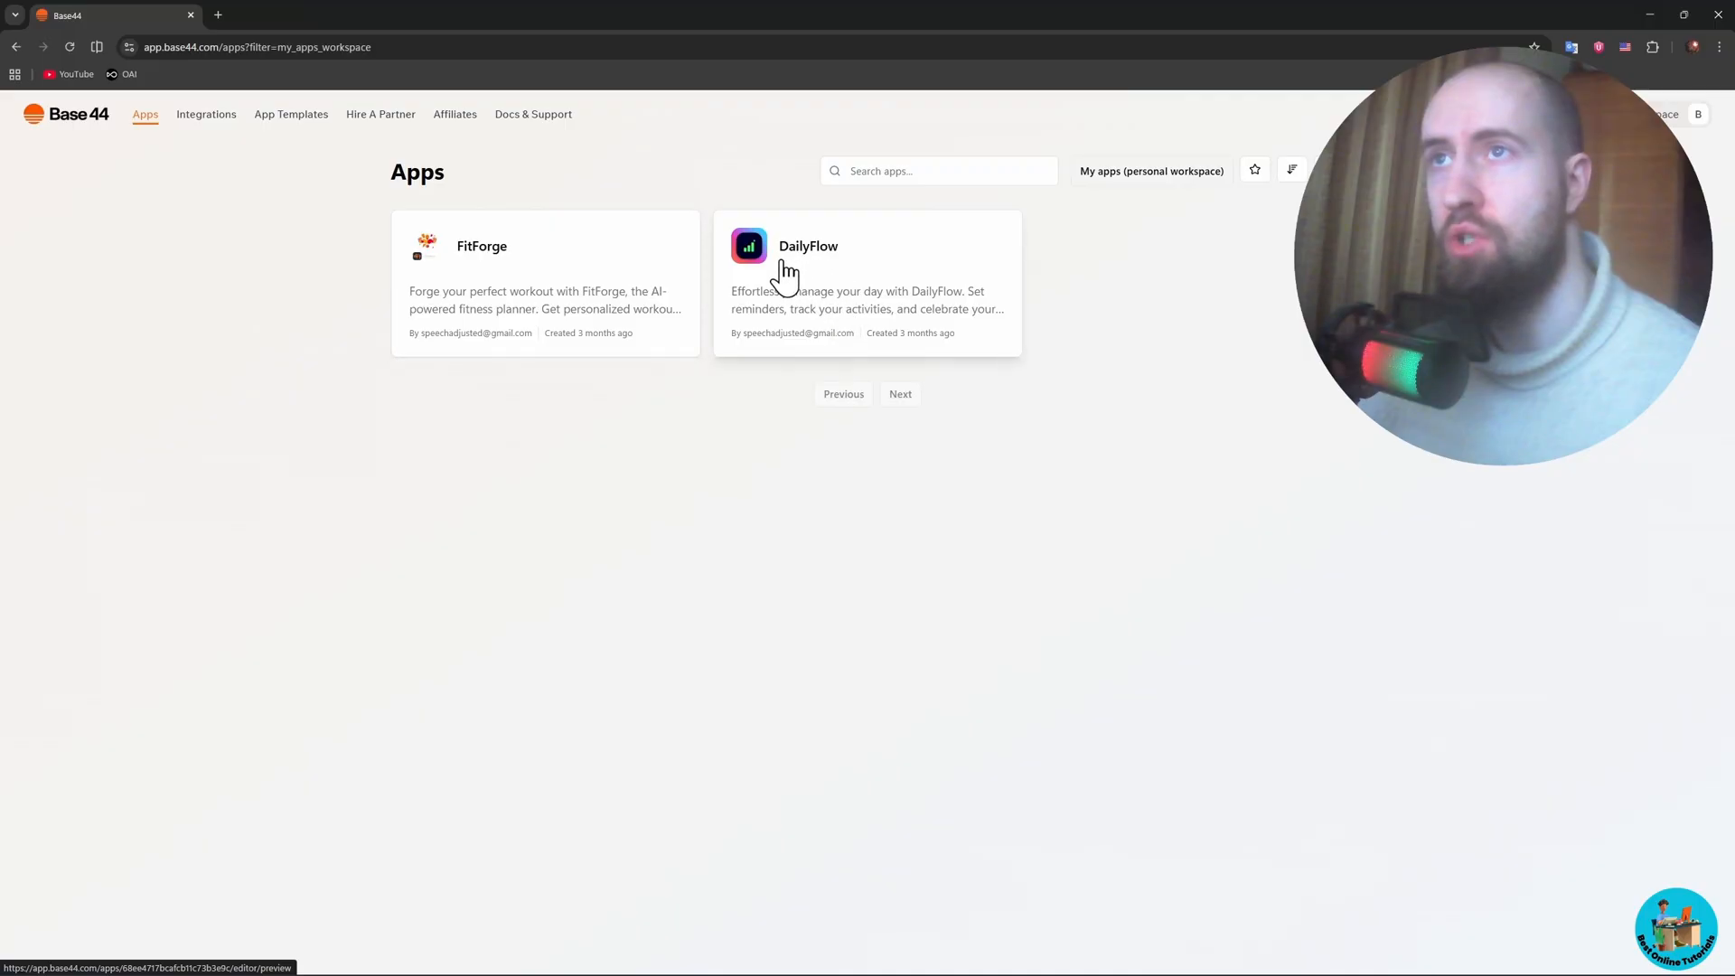
click(17, 48)
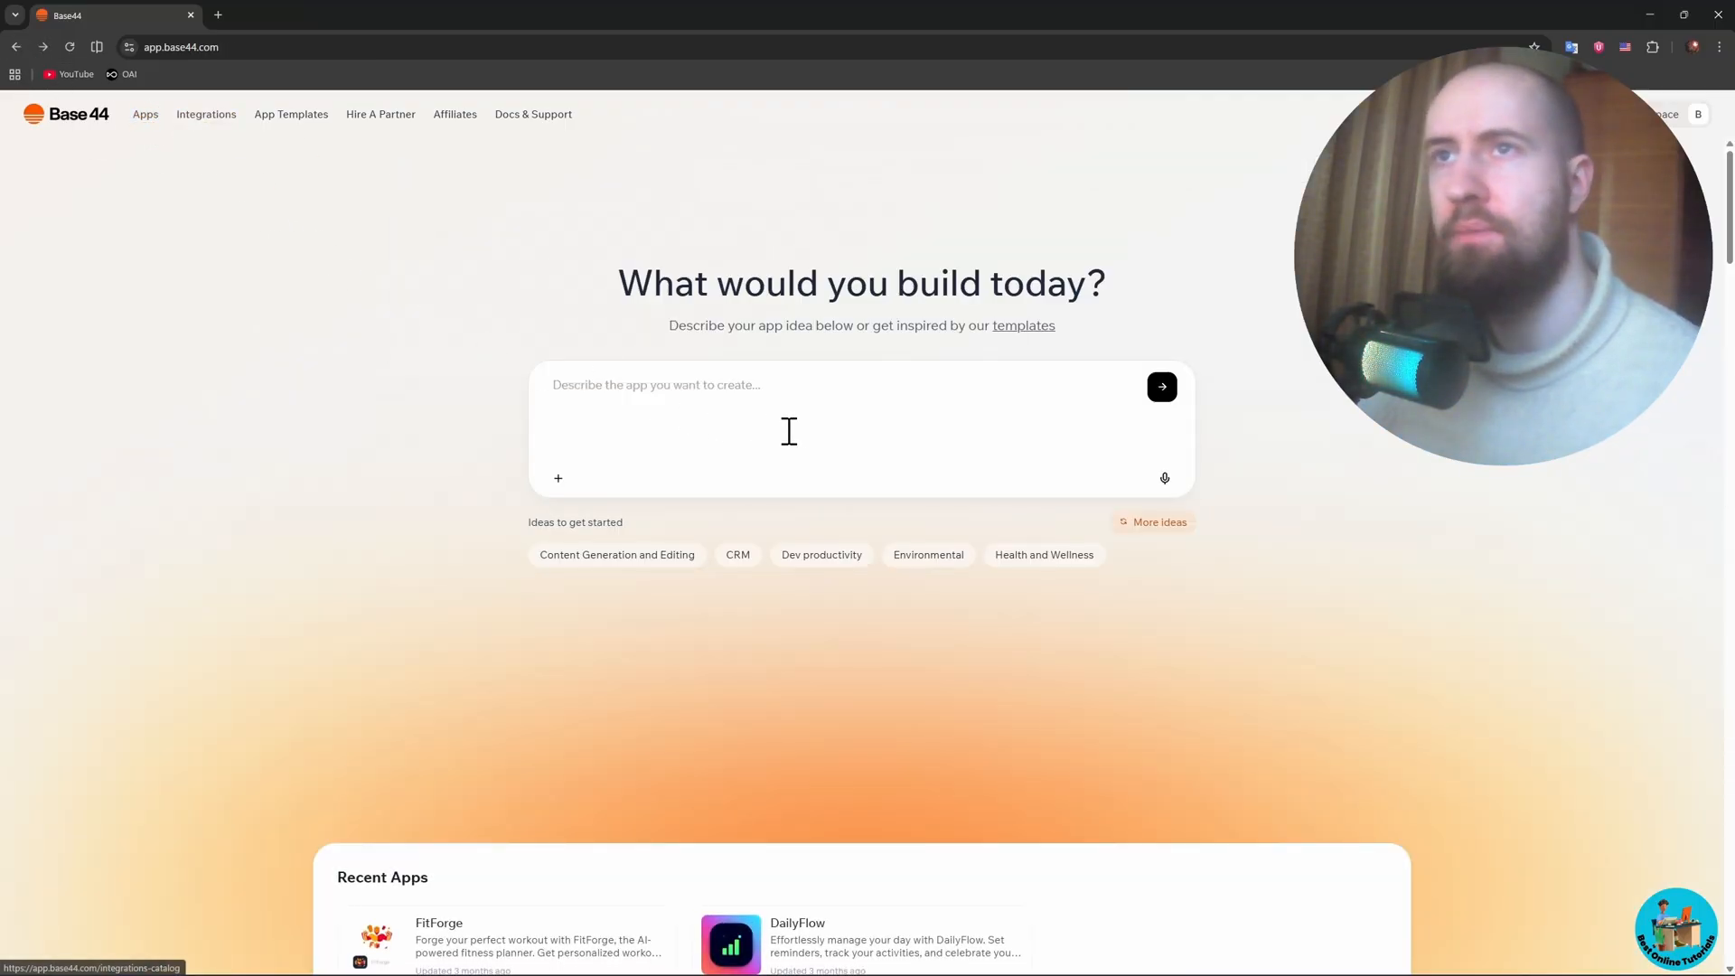
- Check the app prompt's file attachment option without attaching anything, and look at the ideas to get started
click(557, 479)
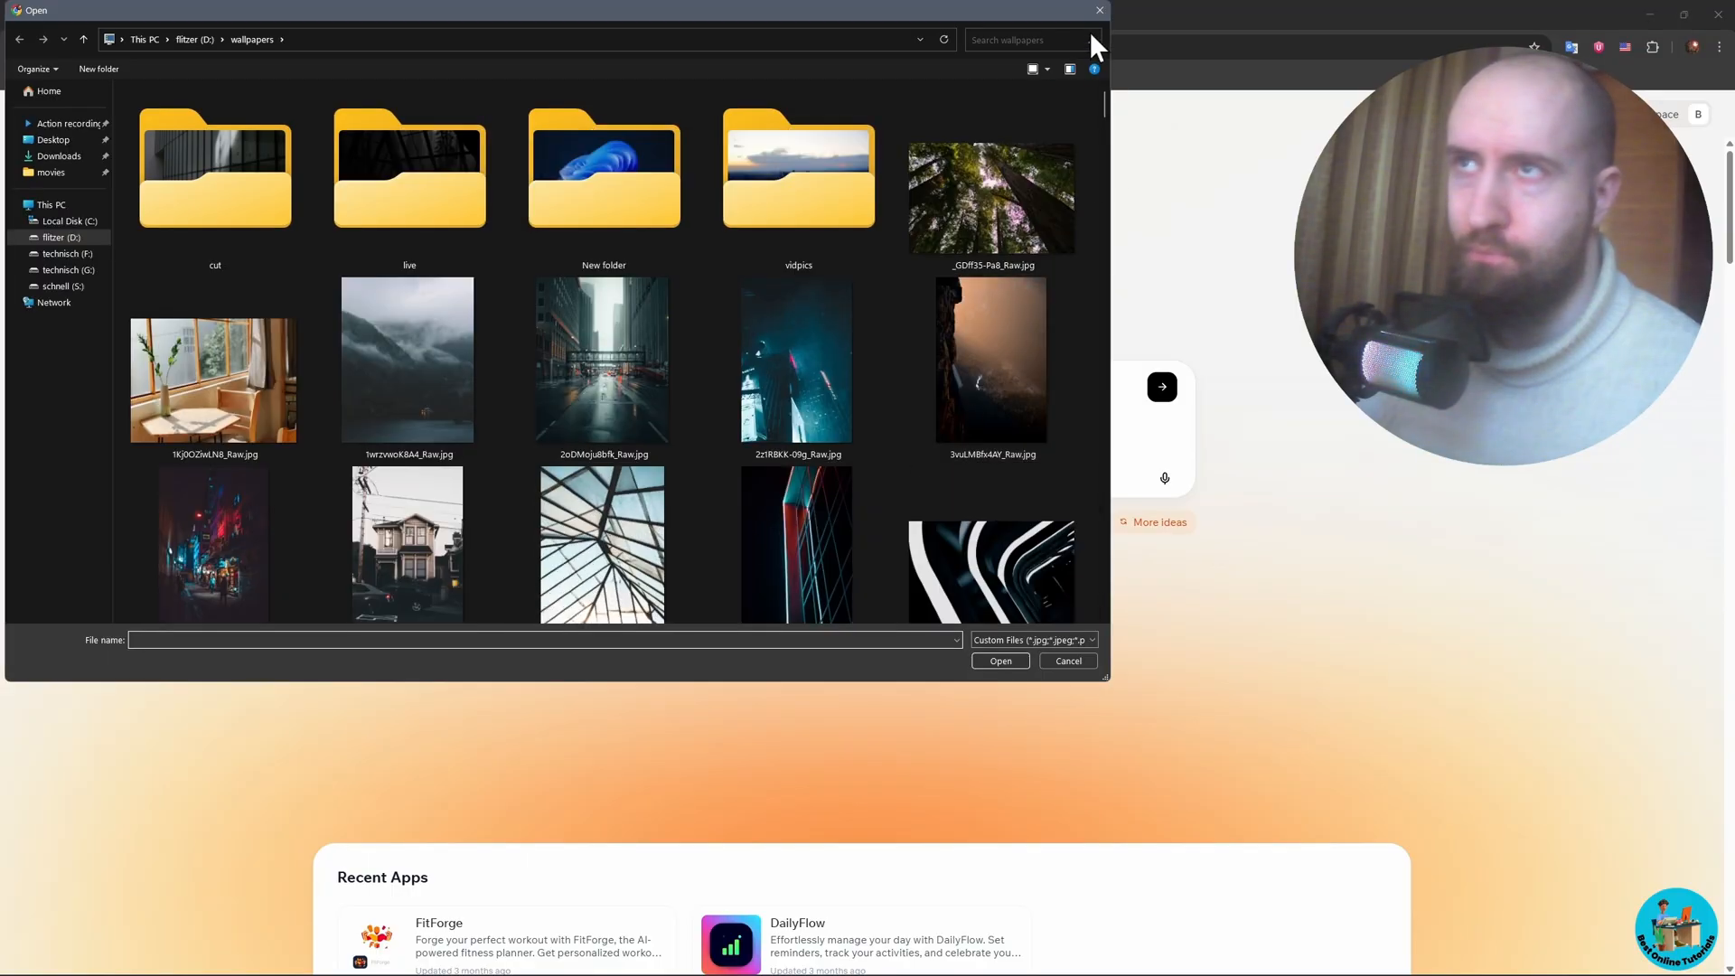
click(1100, 10)
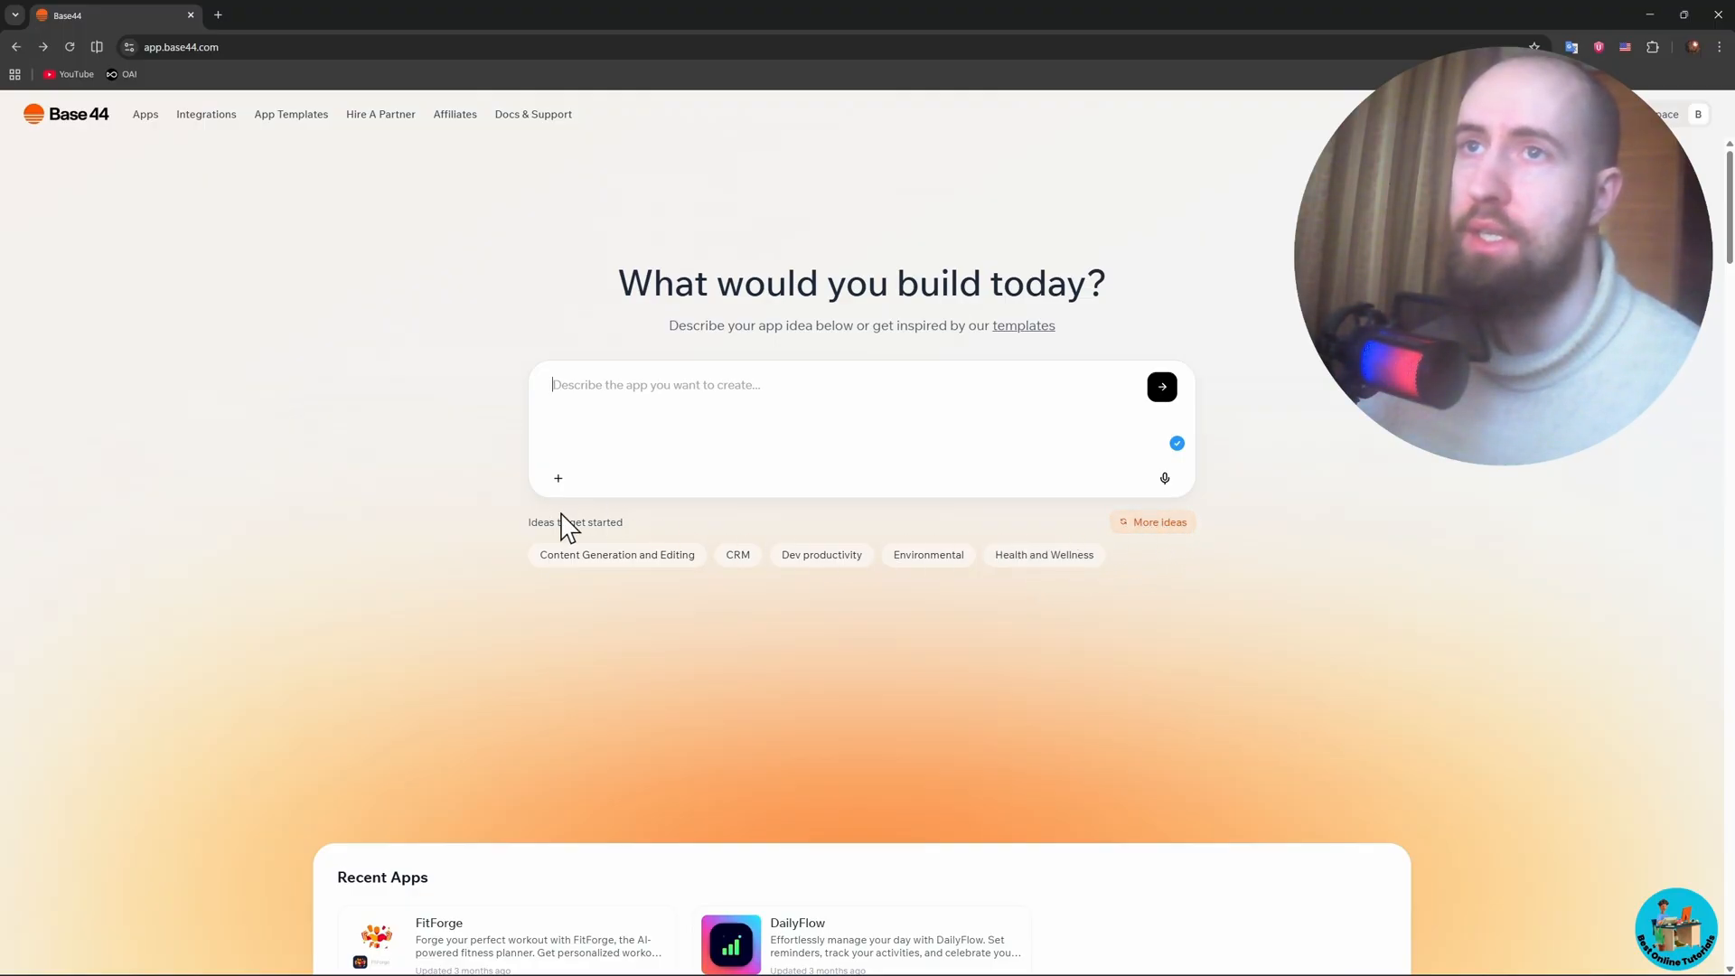
drag(530, 522, 643, 529)
click(631, 531)
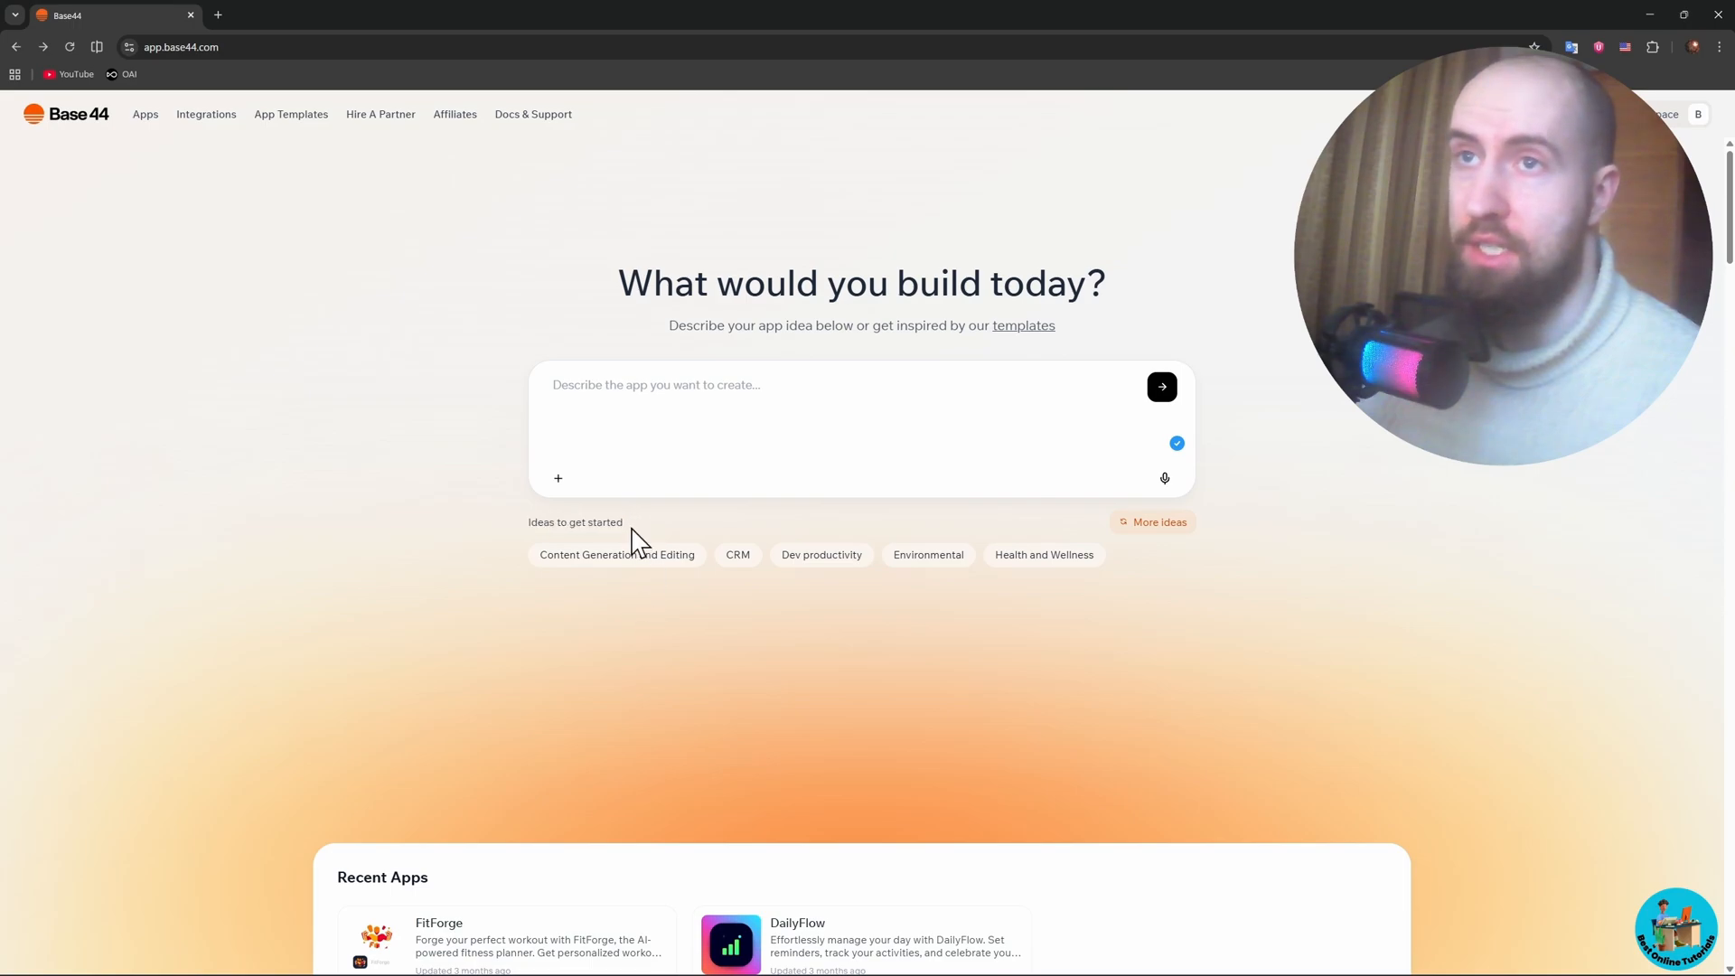
click(593, 562)
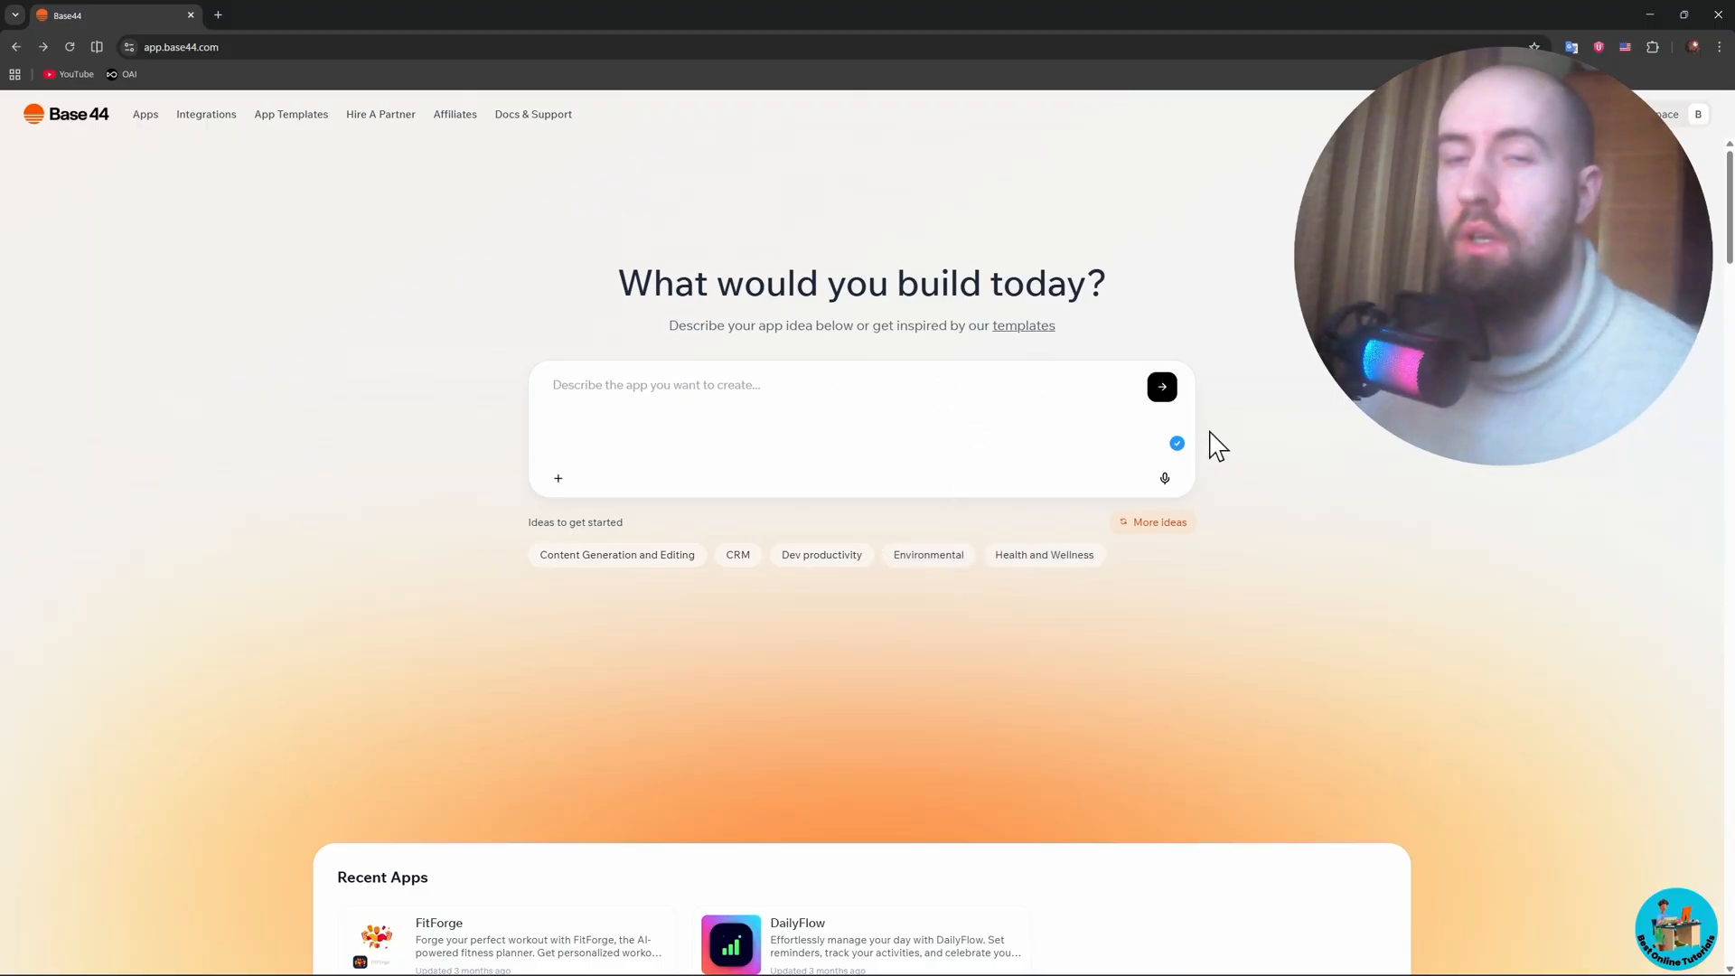
scroll(1363, 434, down, 3)
scroll(1363, 434, up, 3)
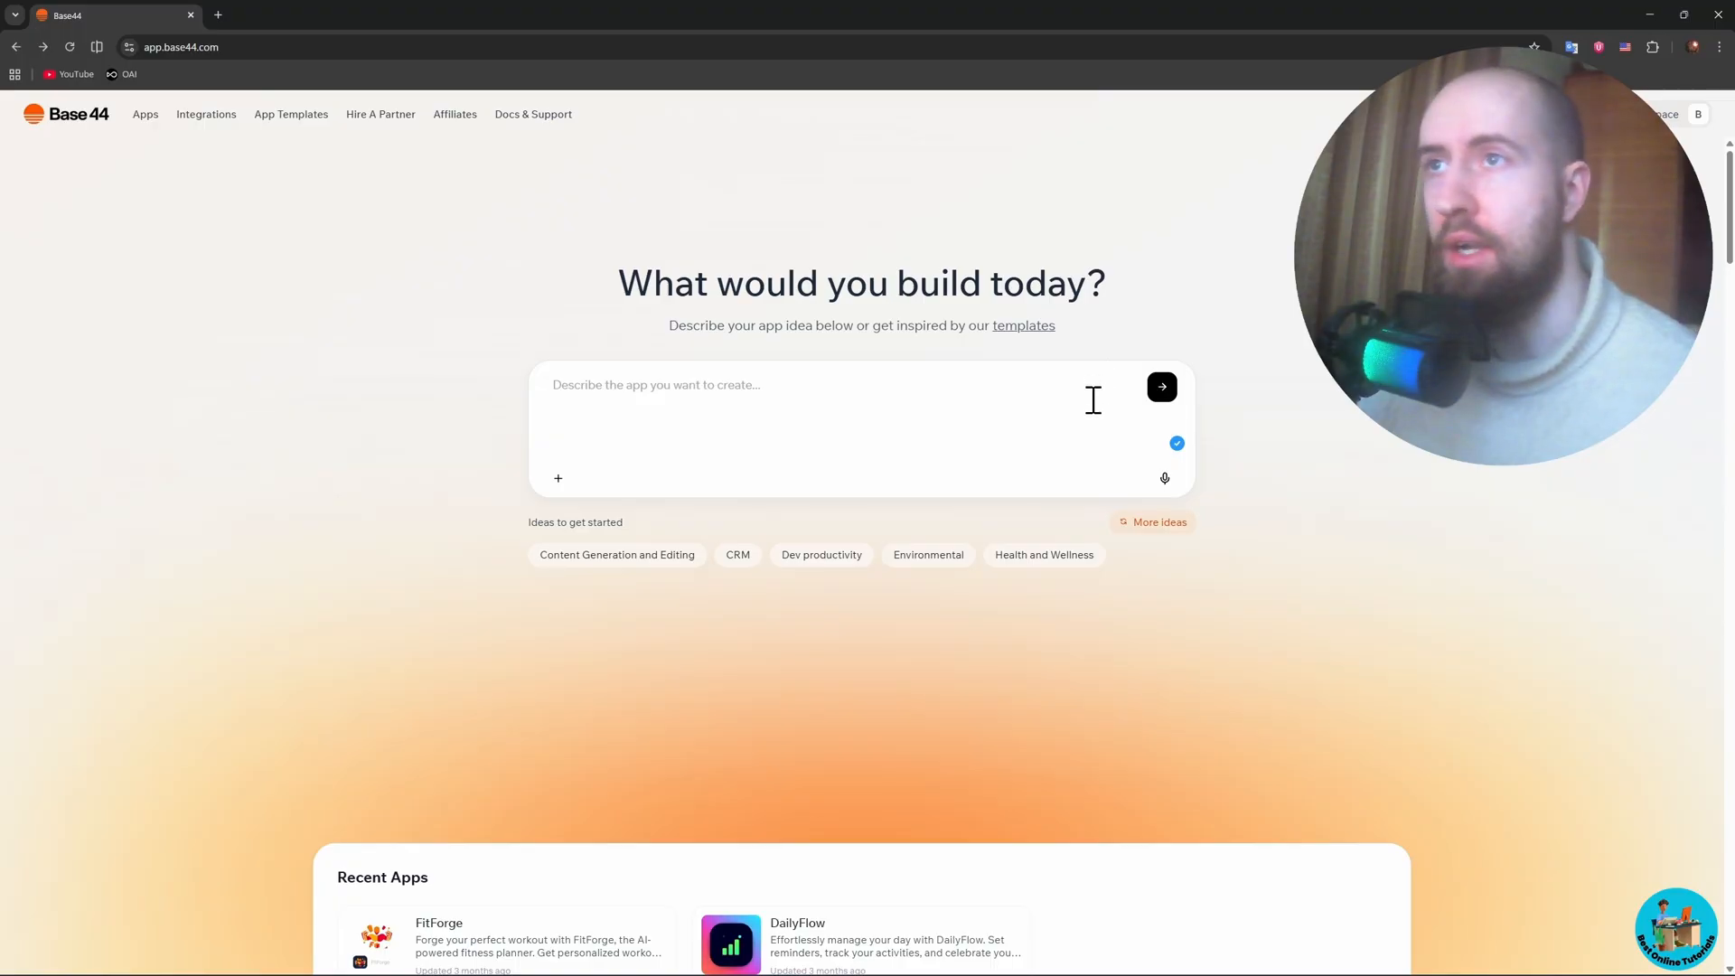
- Submit the prepared prompt for a simple personal task management web app with adding, completing and deleting tasks, a task list and confirmation messages
key(ctrl+v)
scroll(990, 431, down, 1)
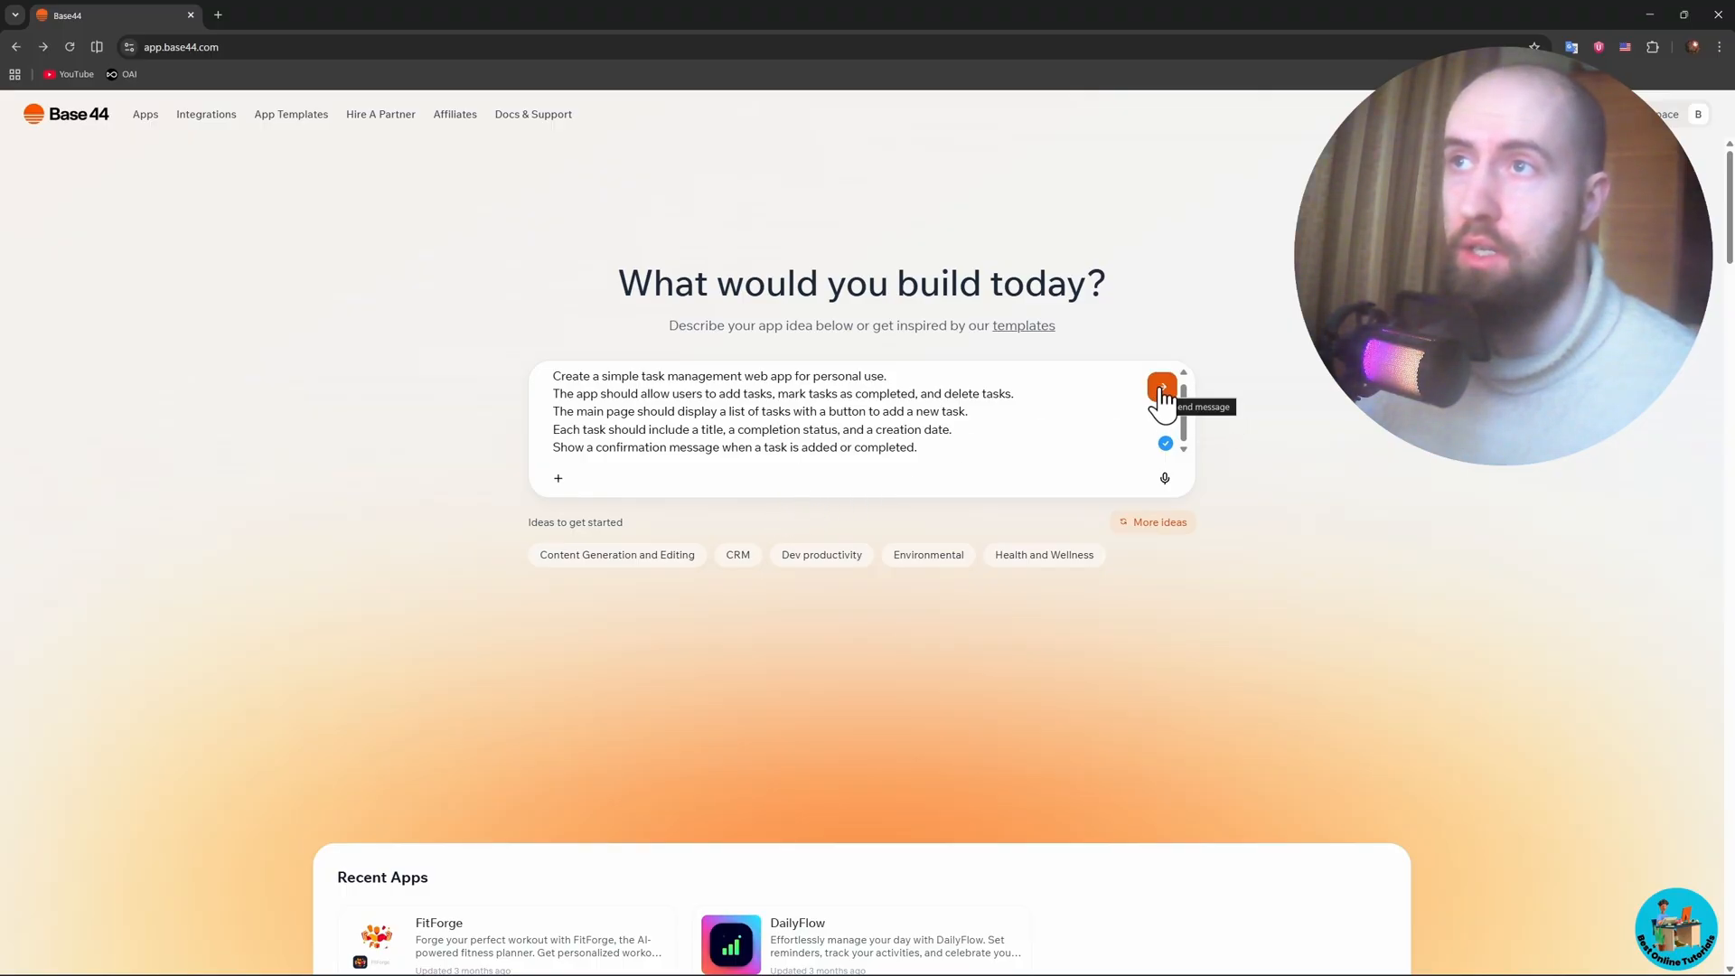
click(1161, 388)
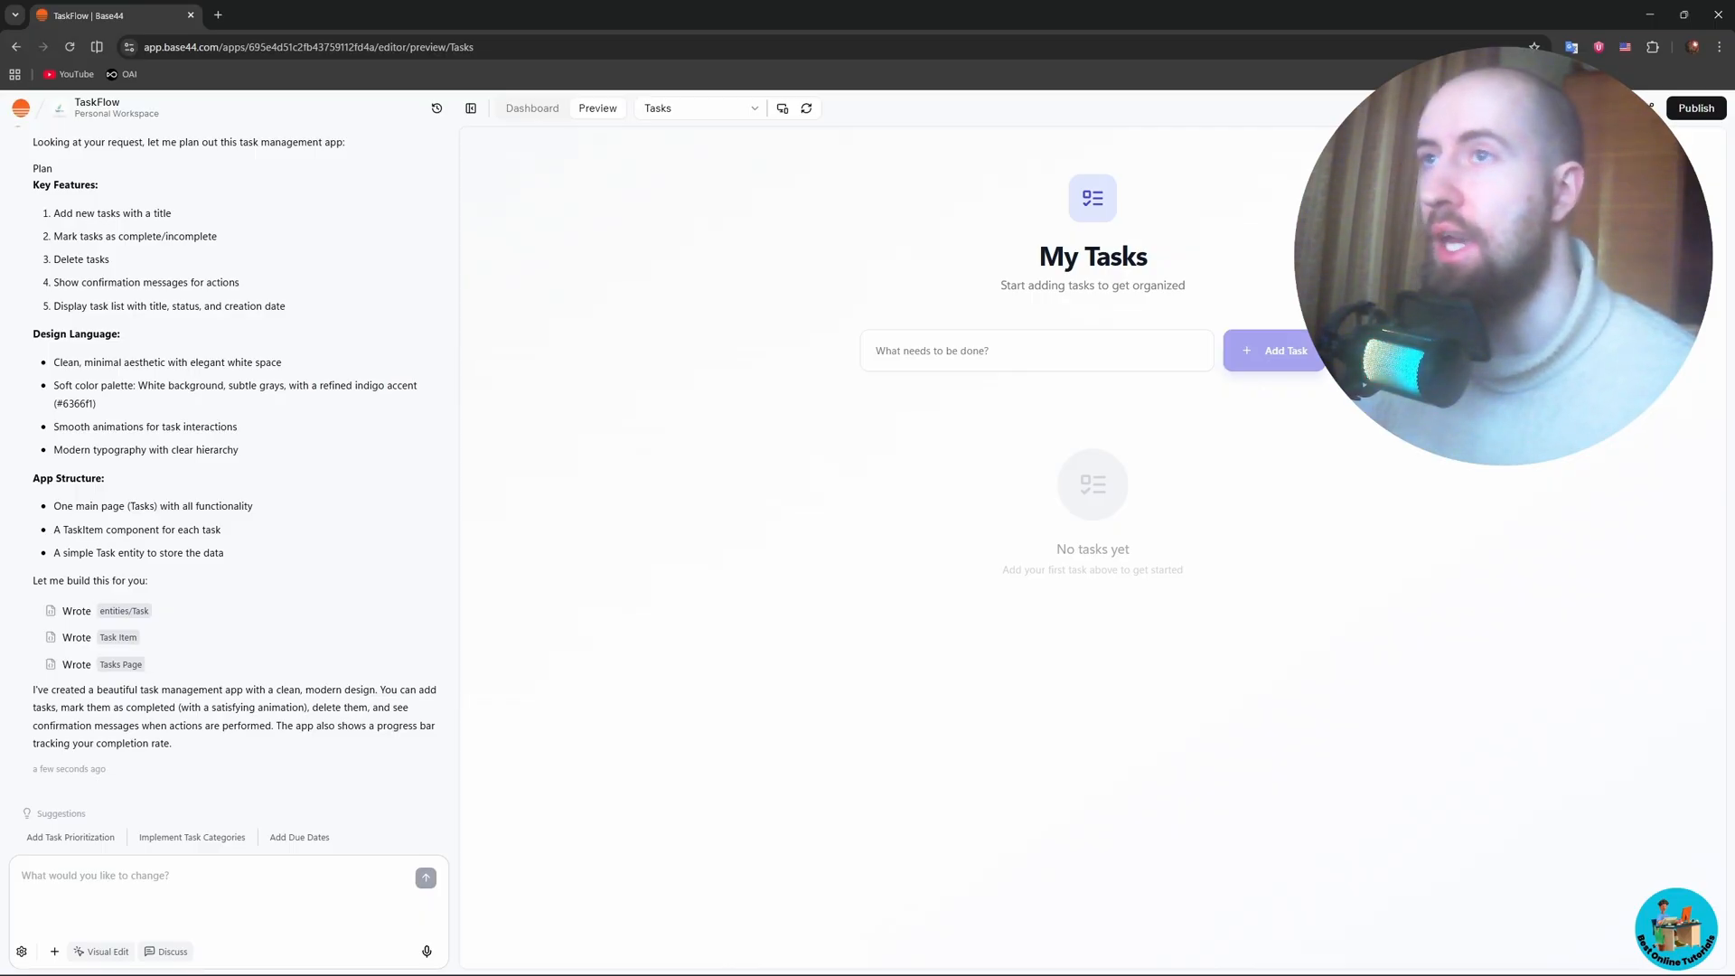
- Add a task titled "go for groceries" in the app preview
click(975, 348)
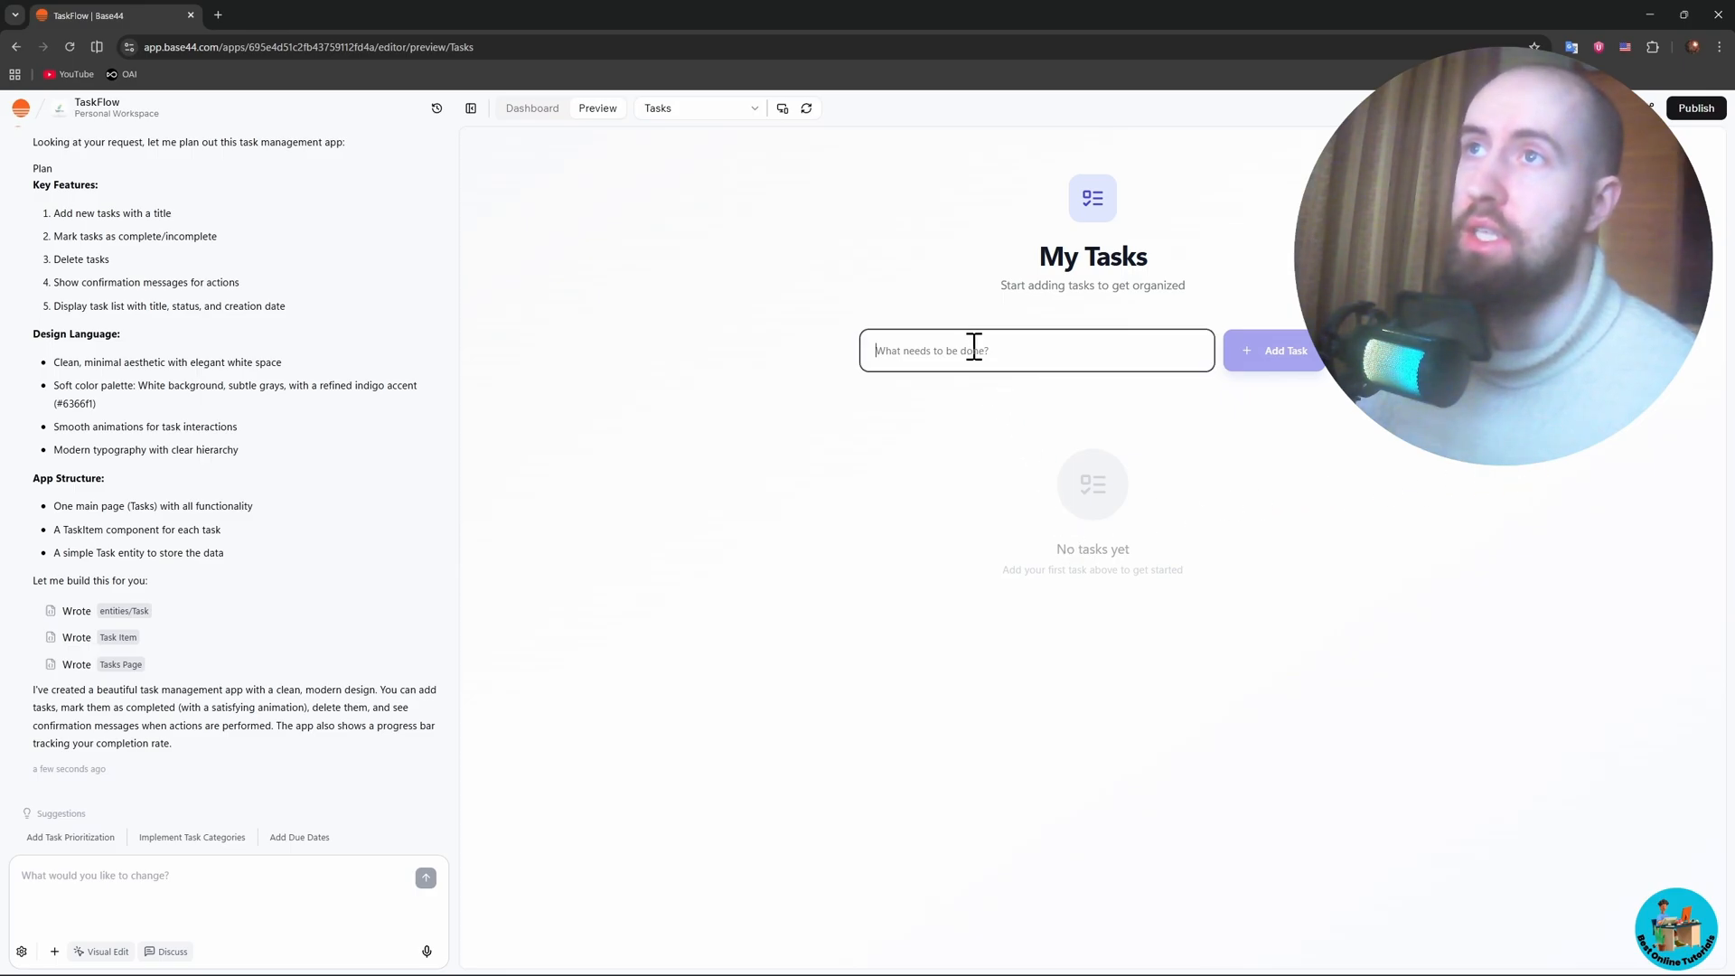
click(1116, 267)
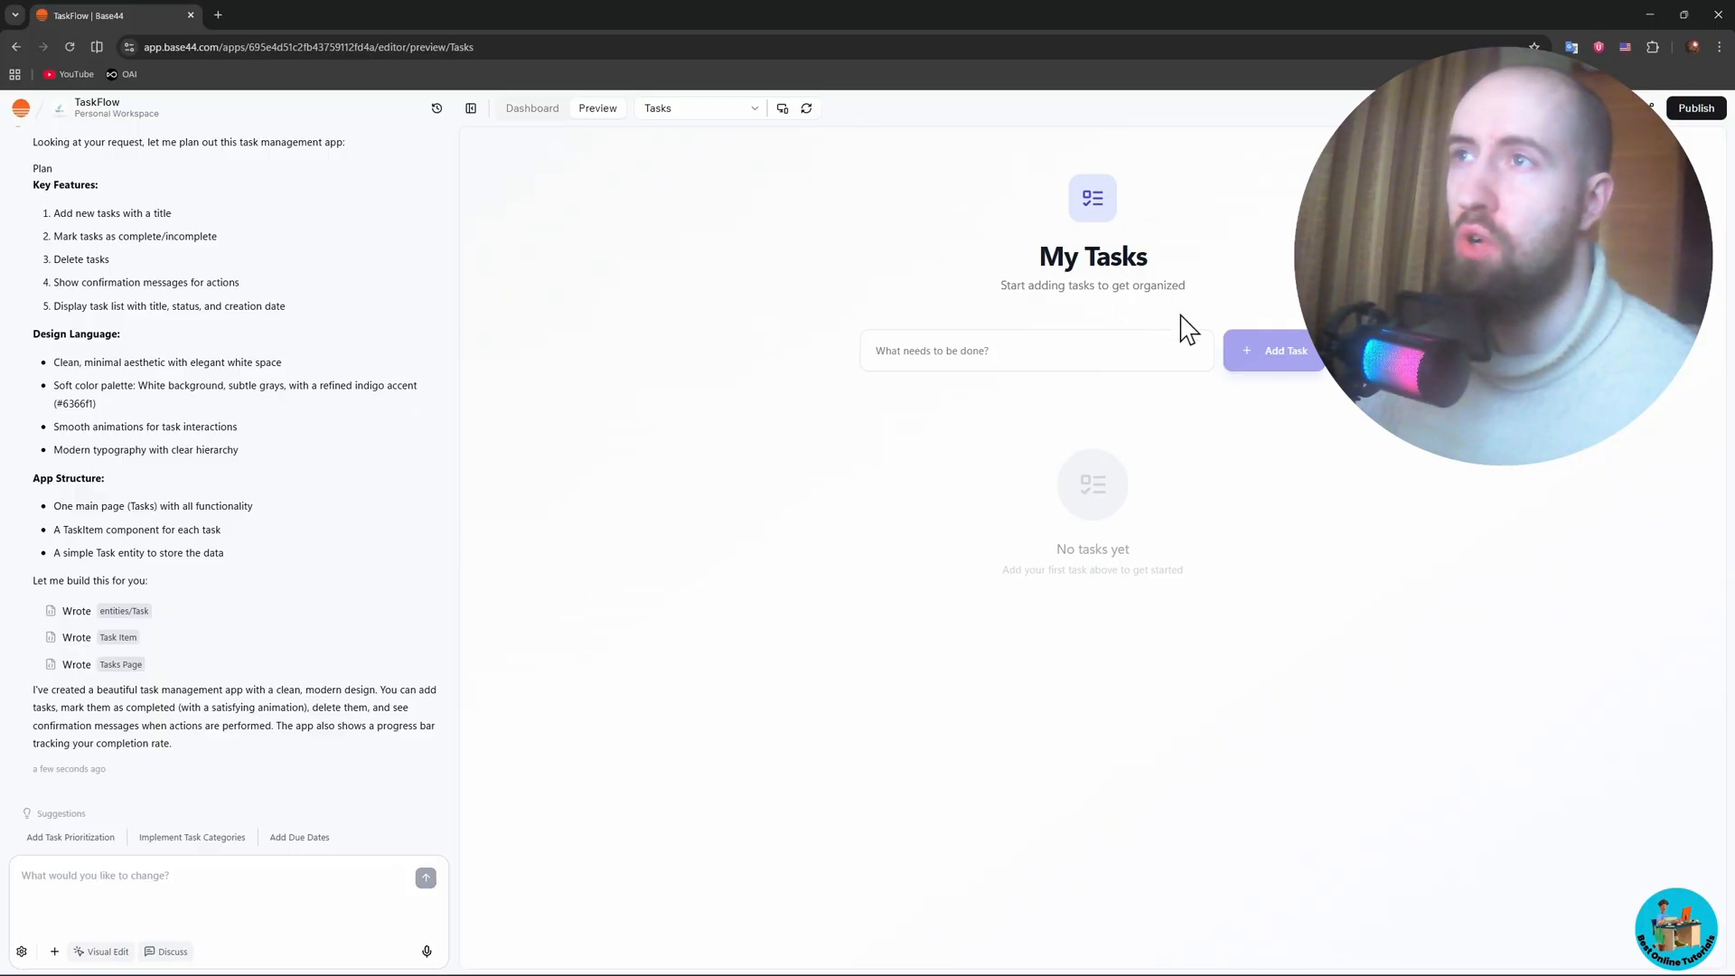
click(1026, 355)
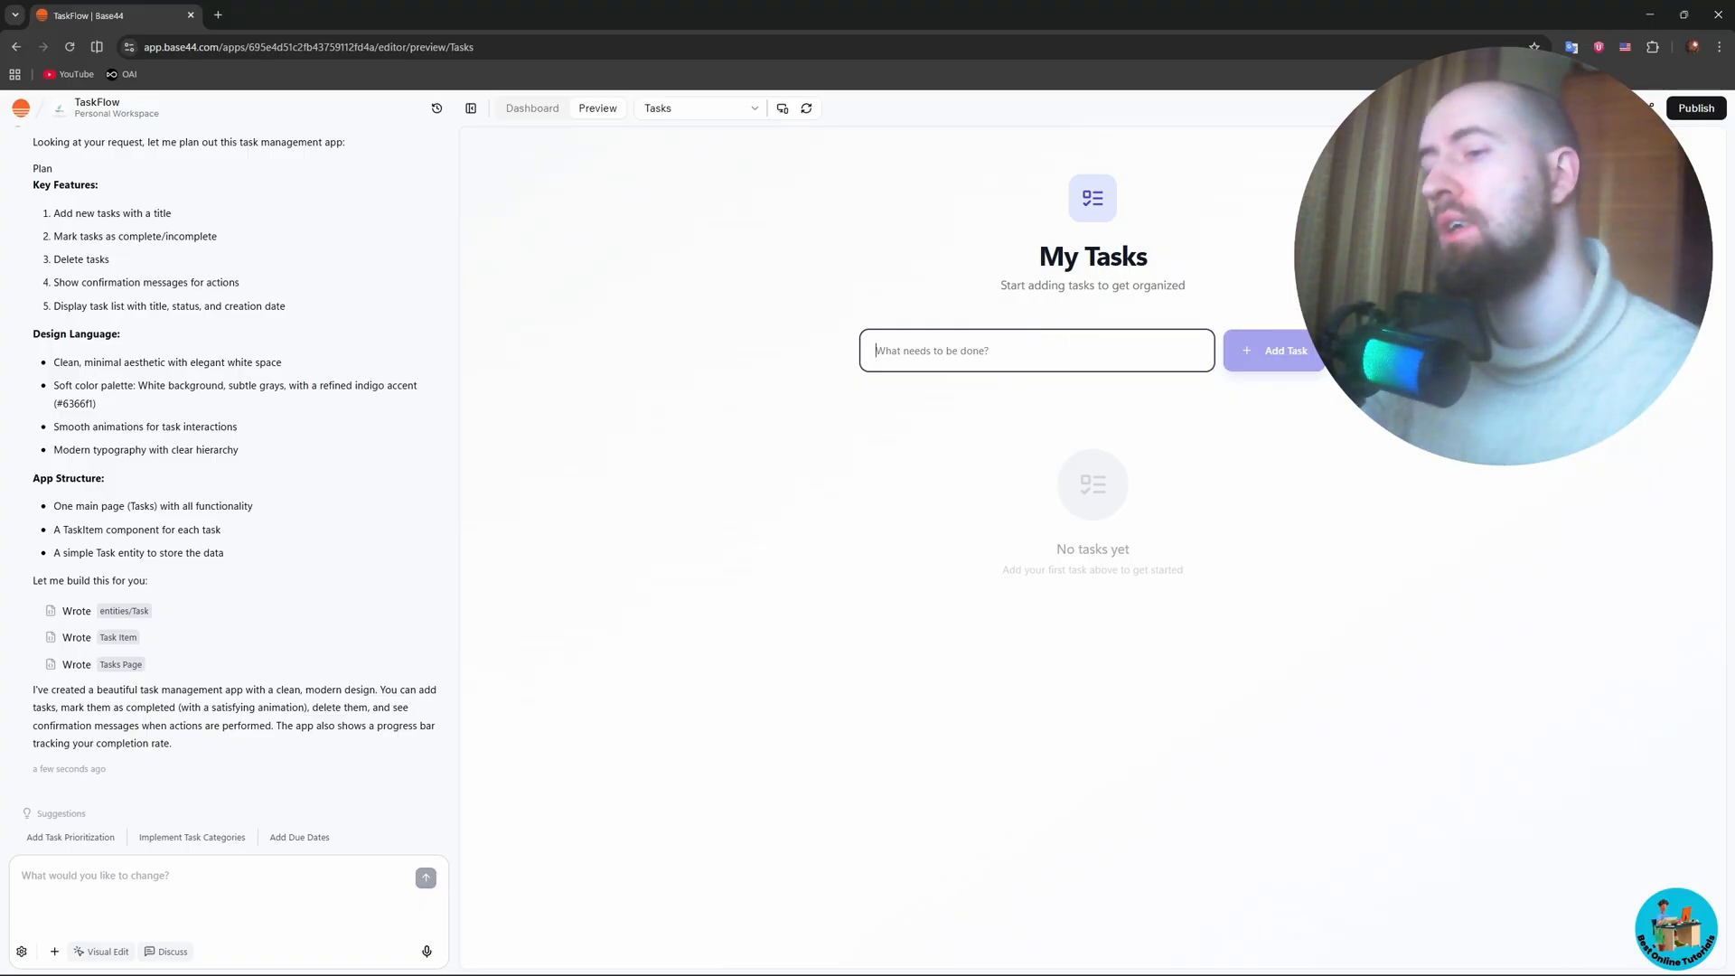
text(go for groceries)
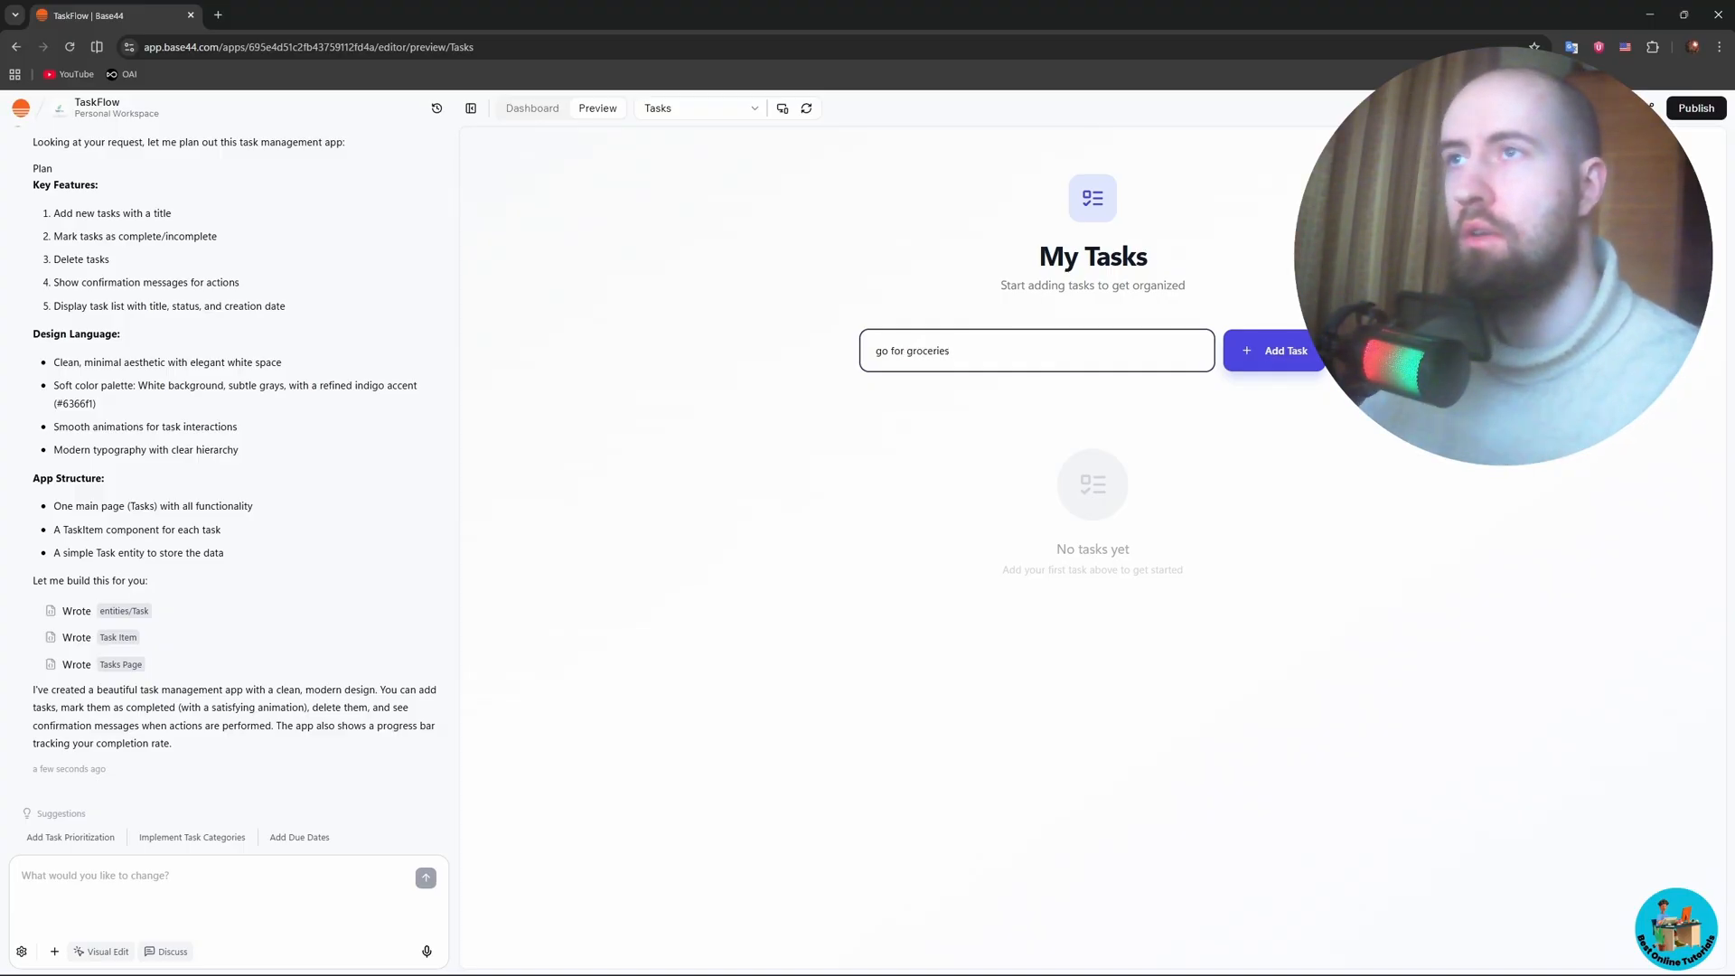
click(1269, 352)
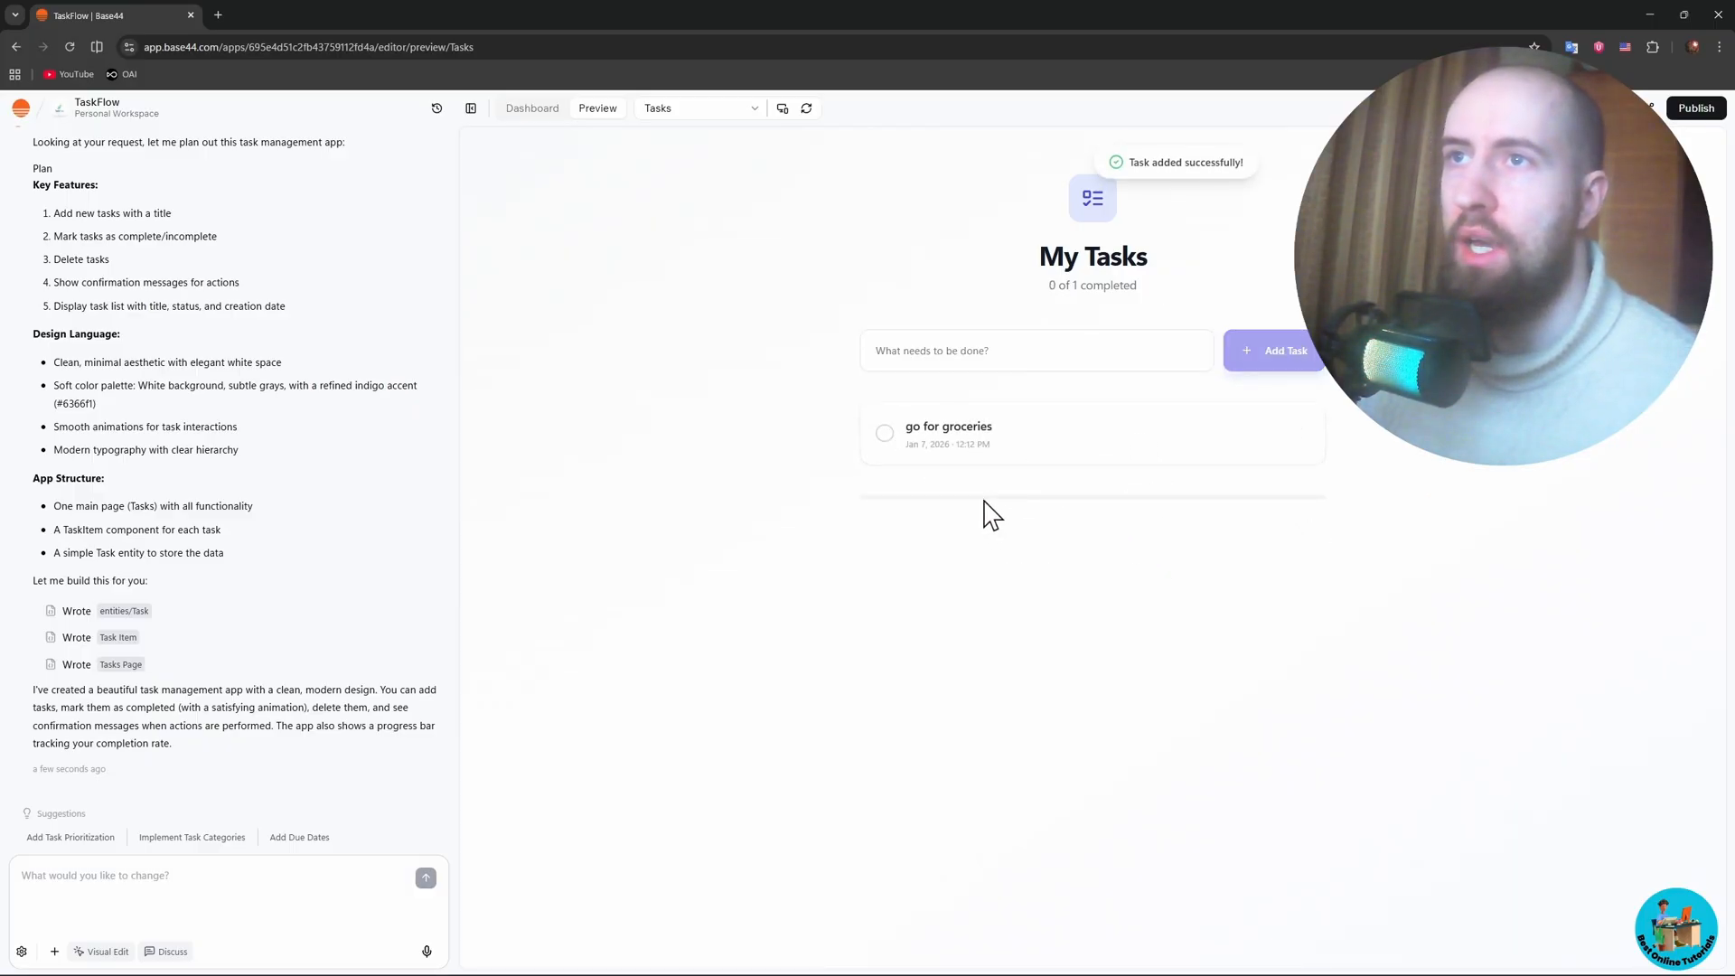
- Test the completion toggle by marking the "go for groceries" task complete and incomplete again, twice
click(886, 434)
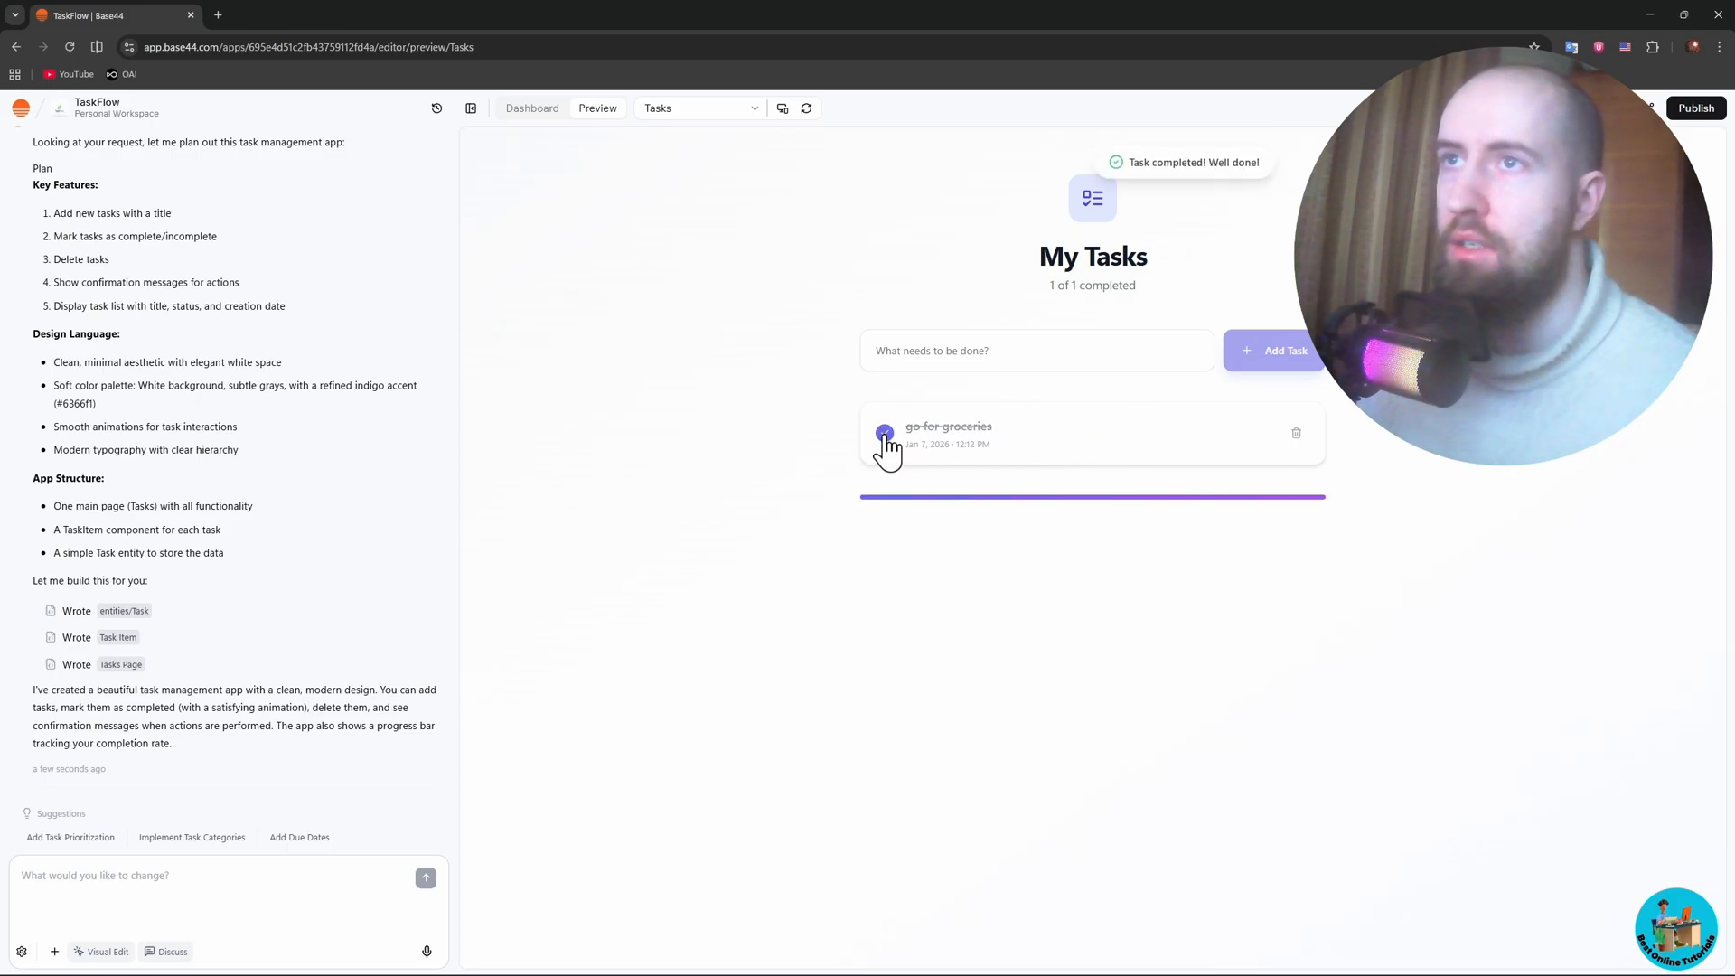
click(885, 435)
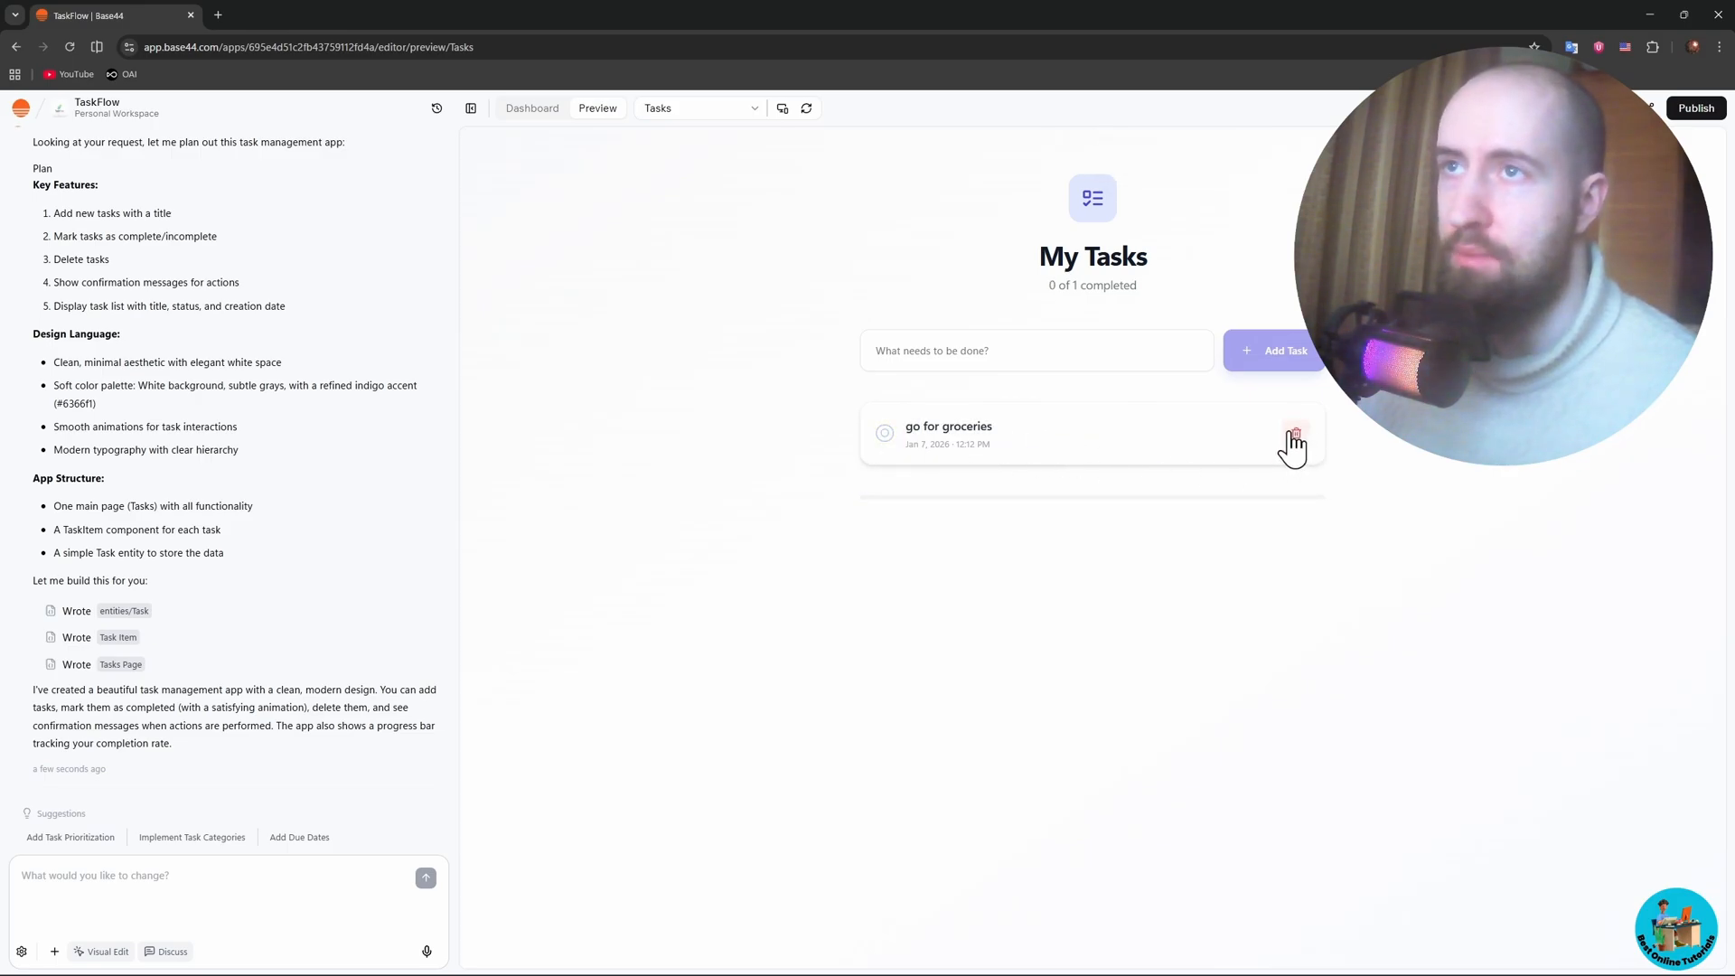
click(886, 435)
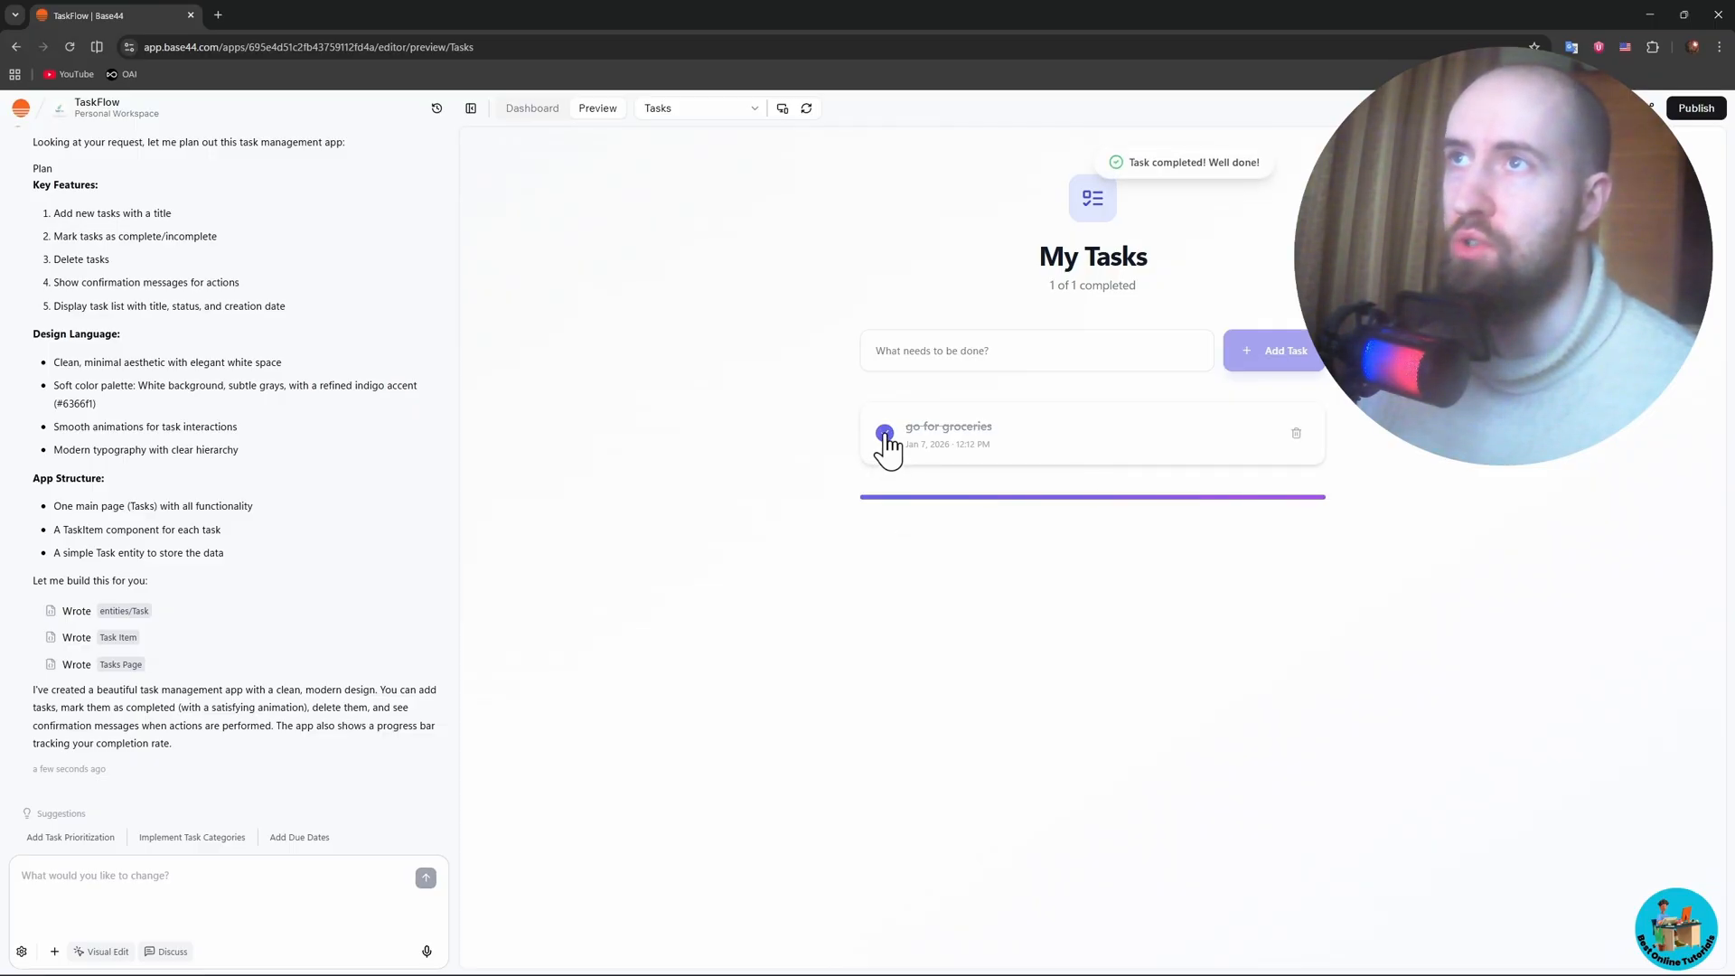
click(886, 435)
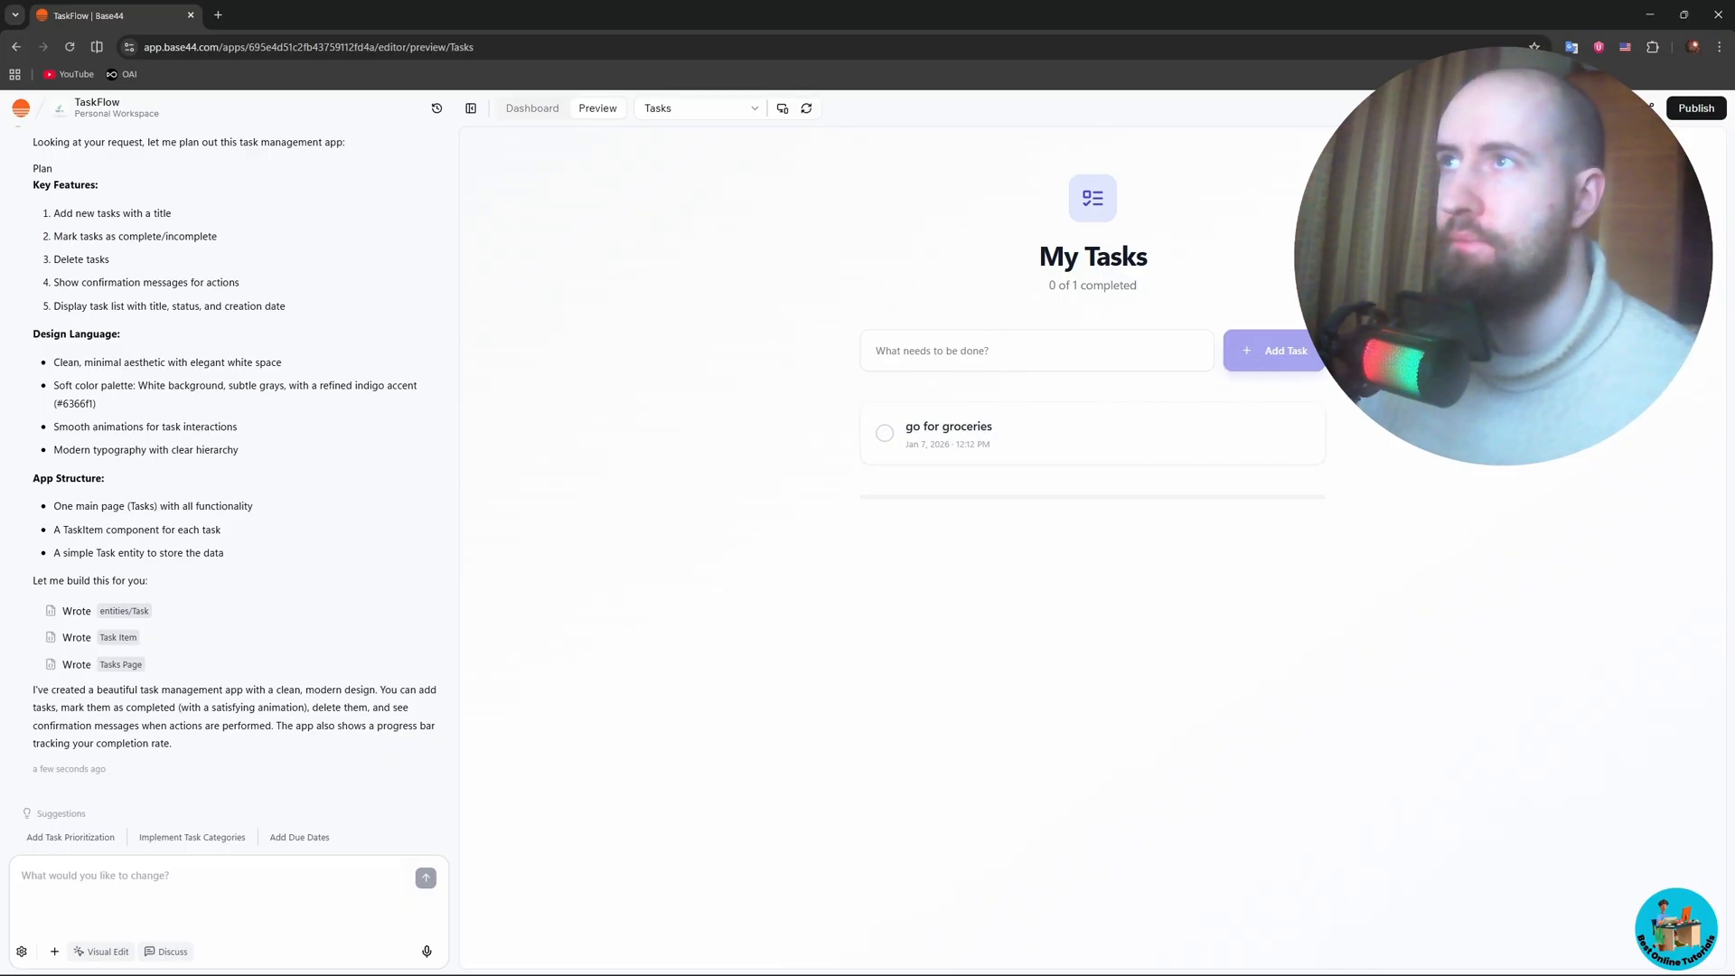
- Select the task entry form with Visual Edit and submit the prompt "change the style and color of the add task button and form field, make the button yellow"
click(103, 952)
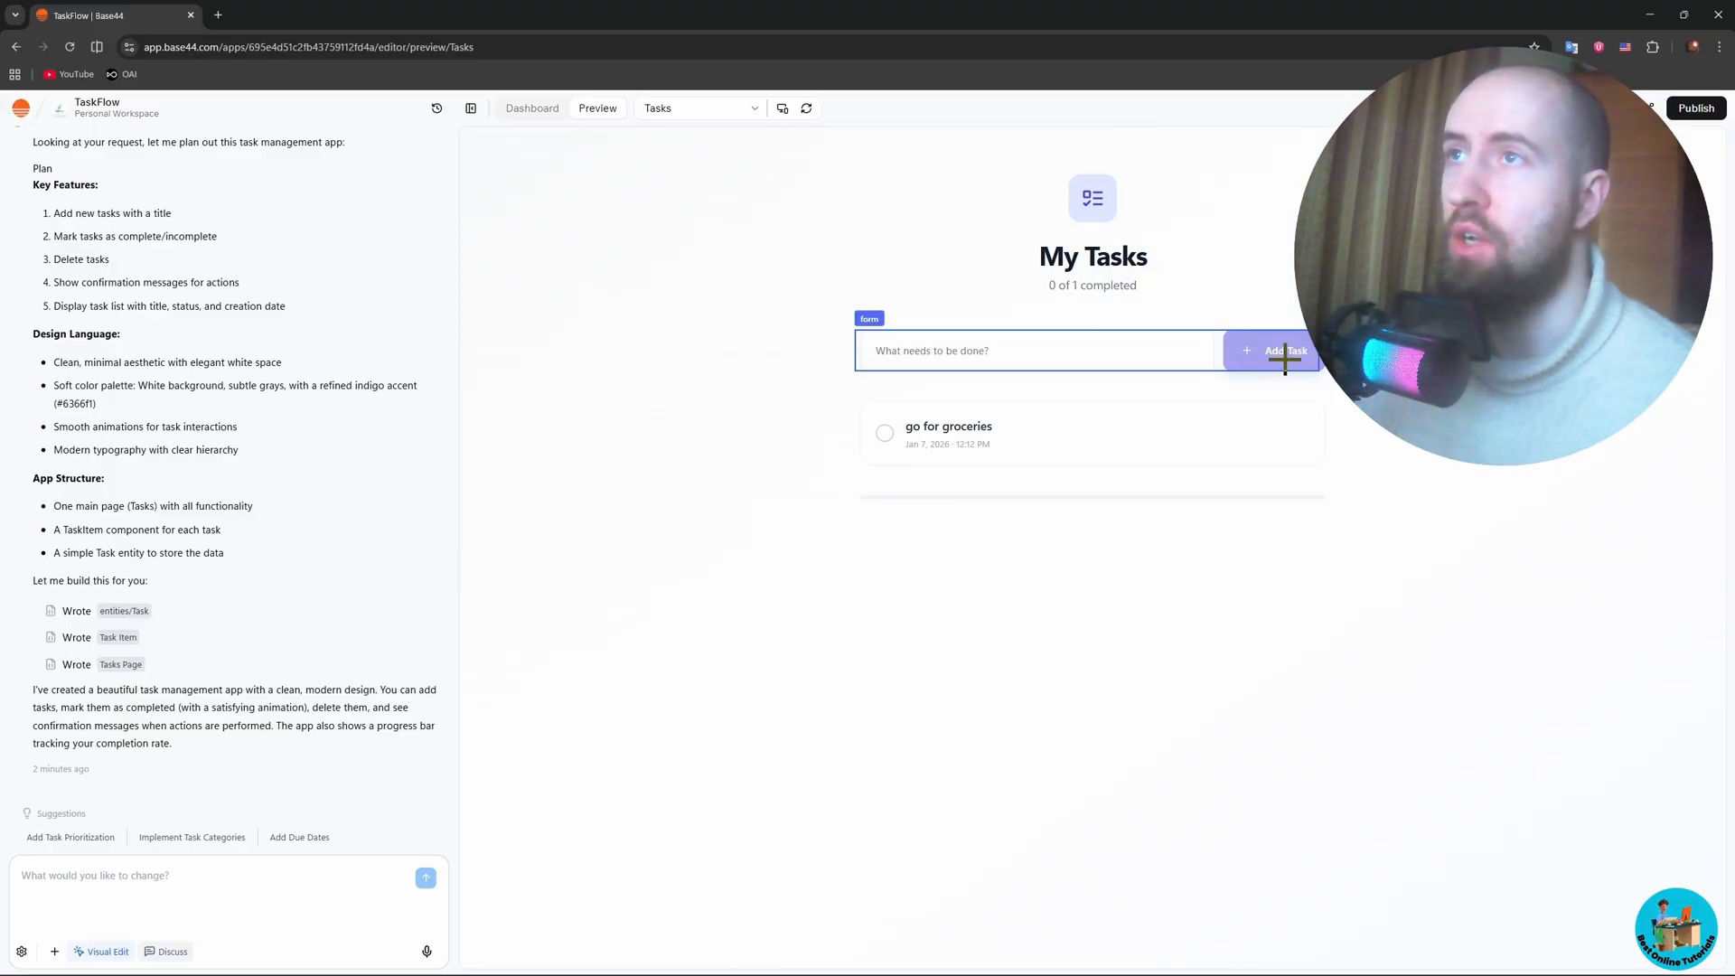
click(874, 318)
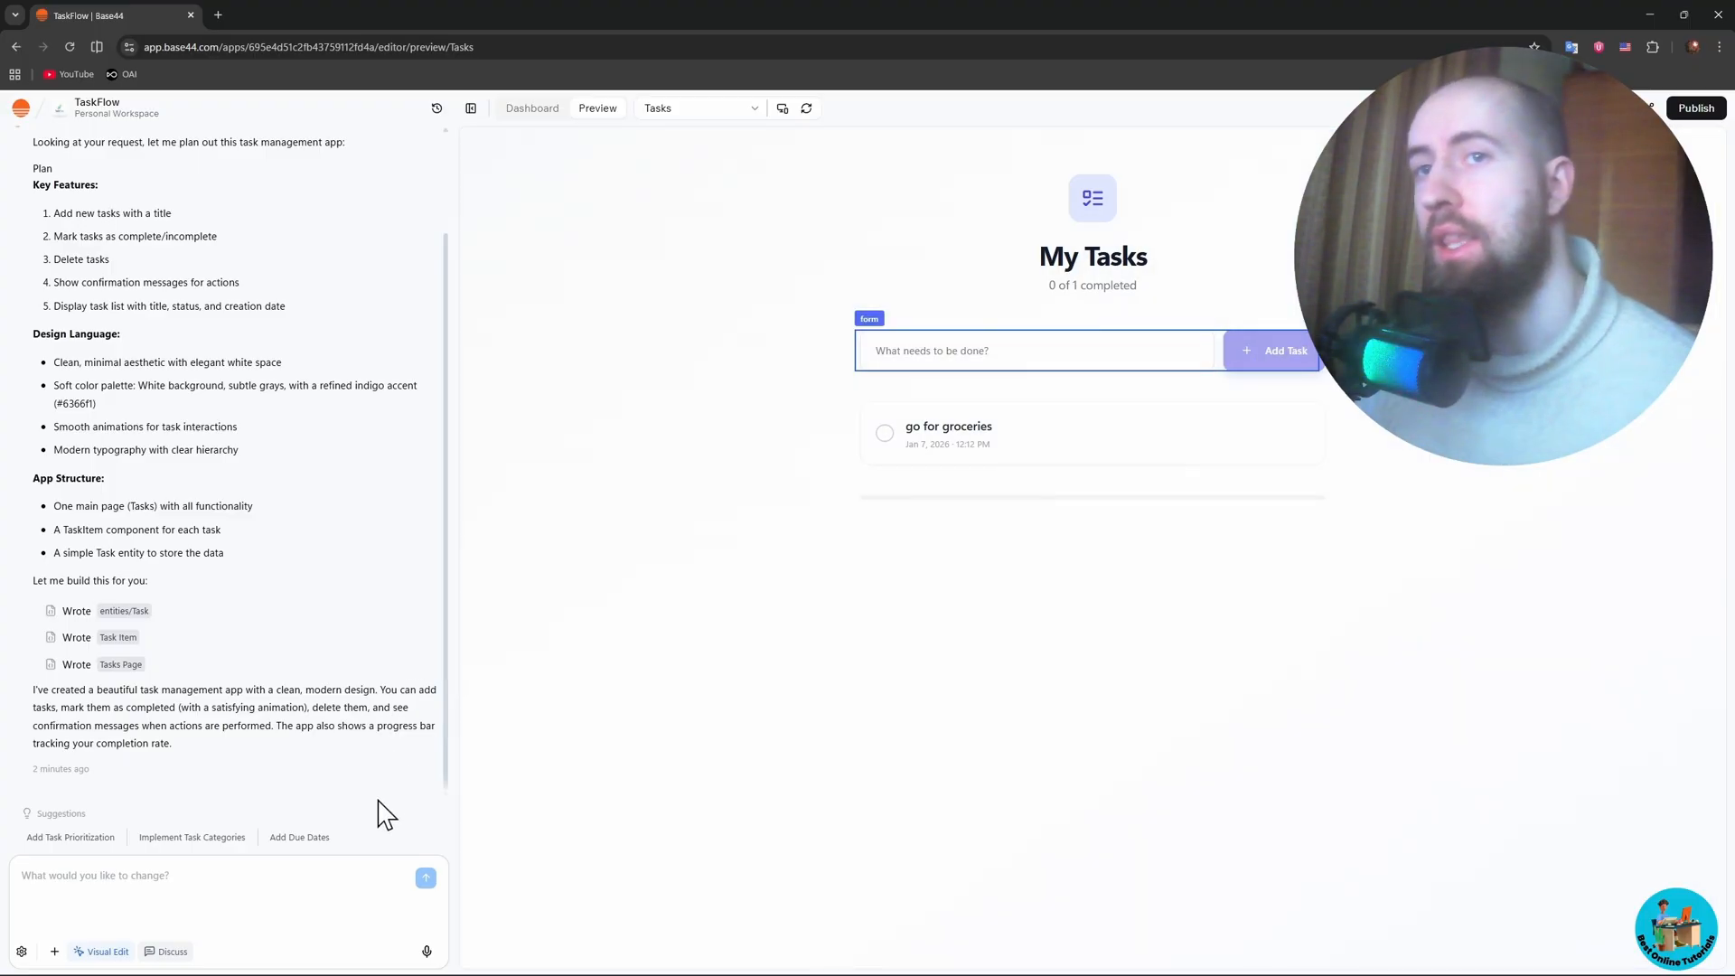
click(139, 886)
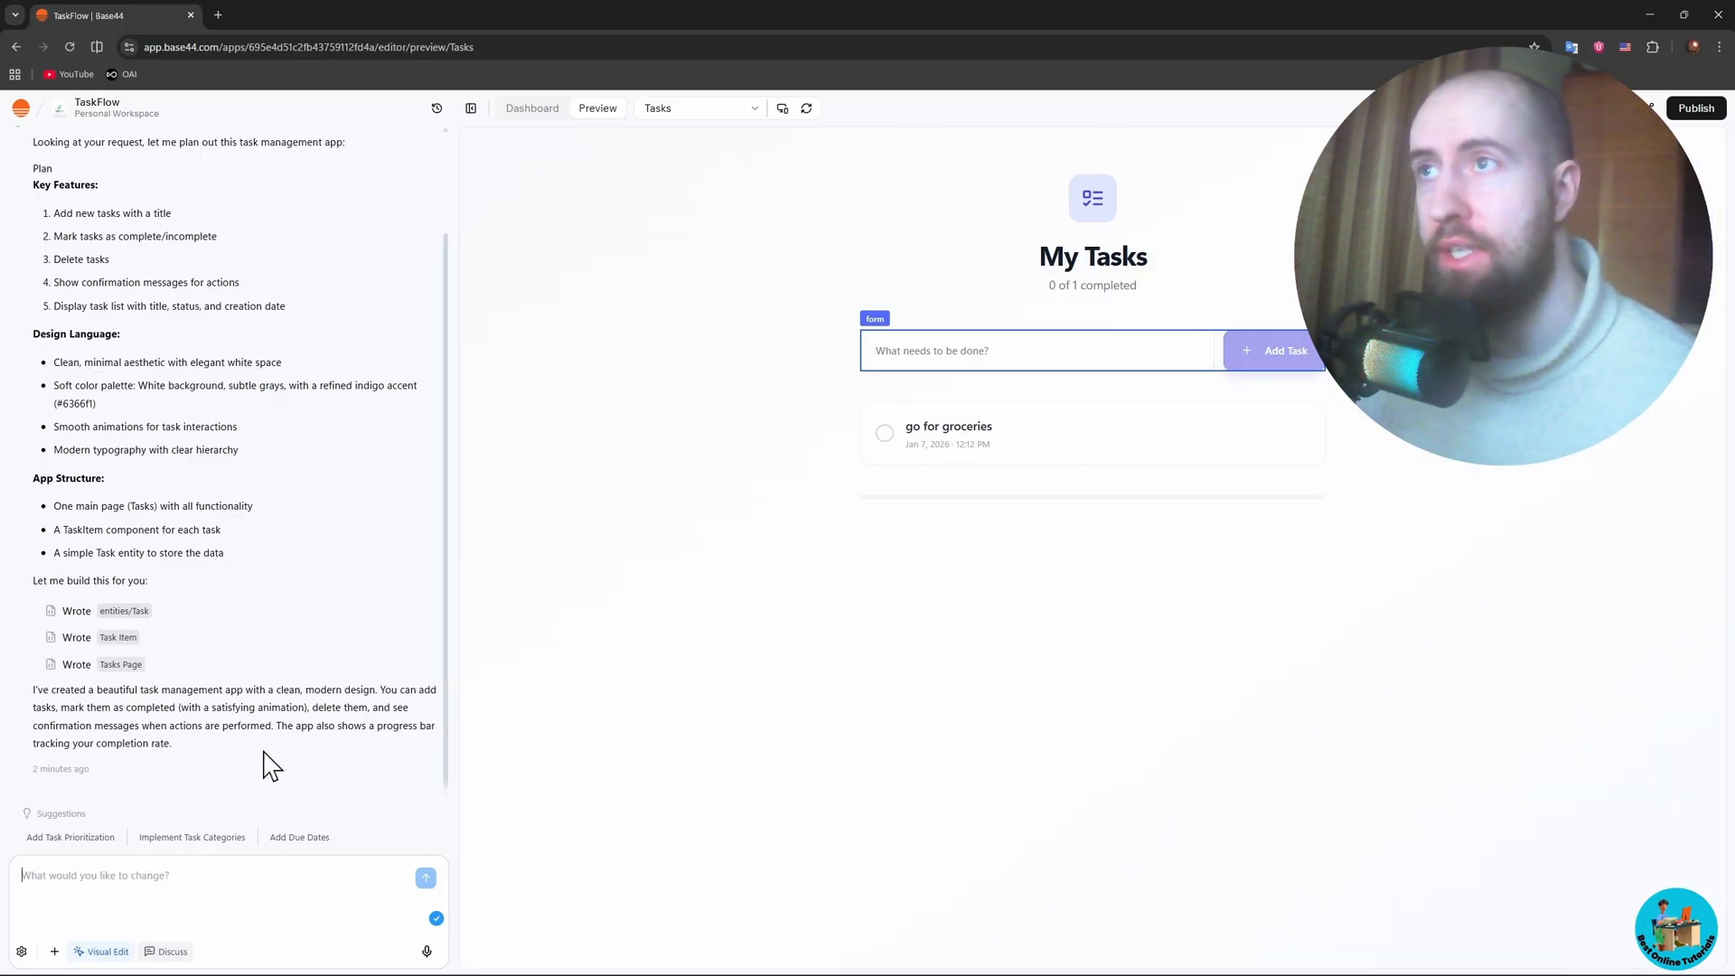
text(ch)
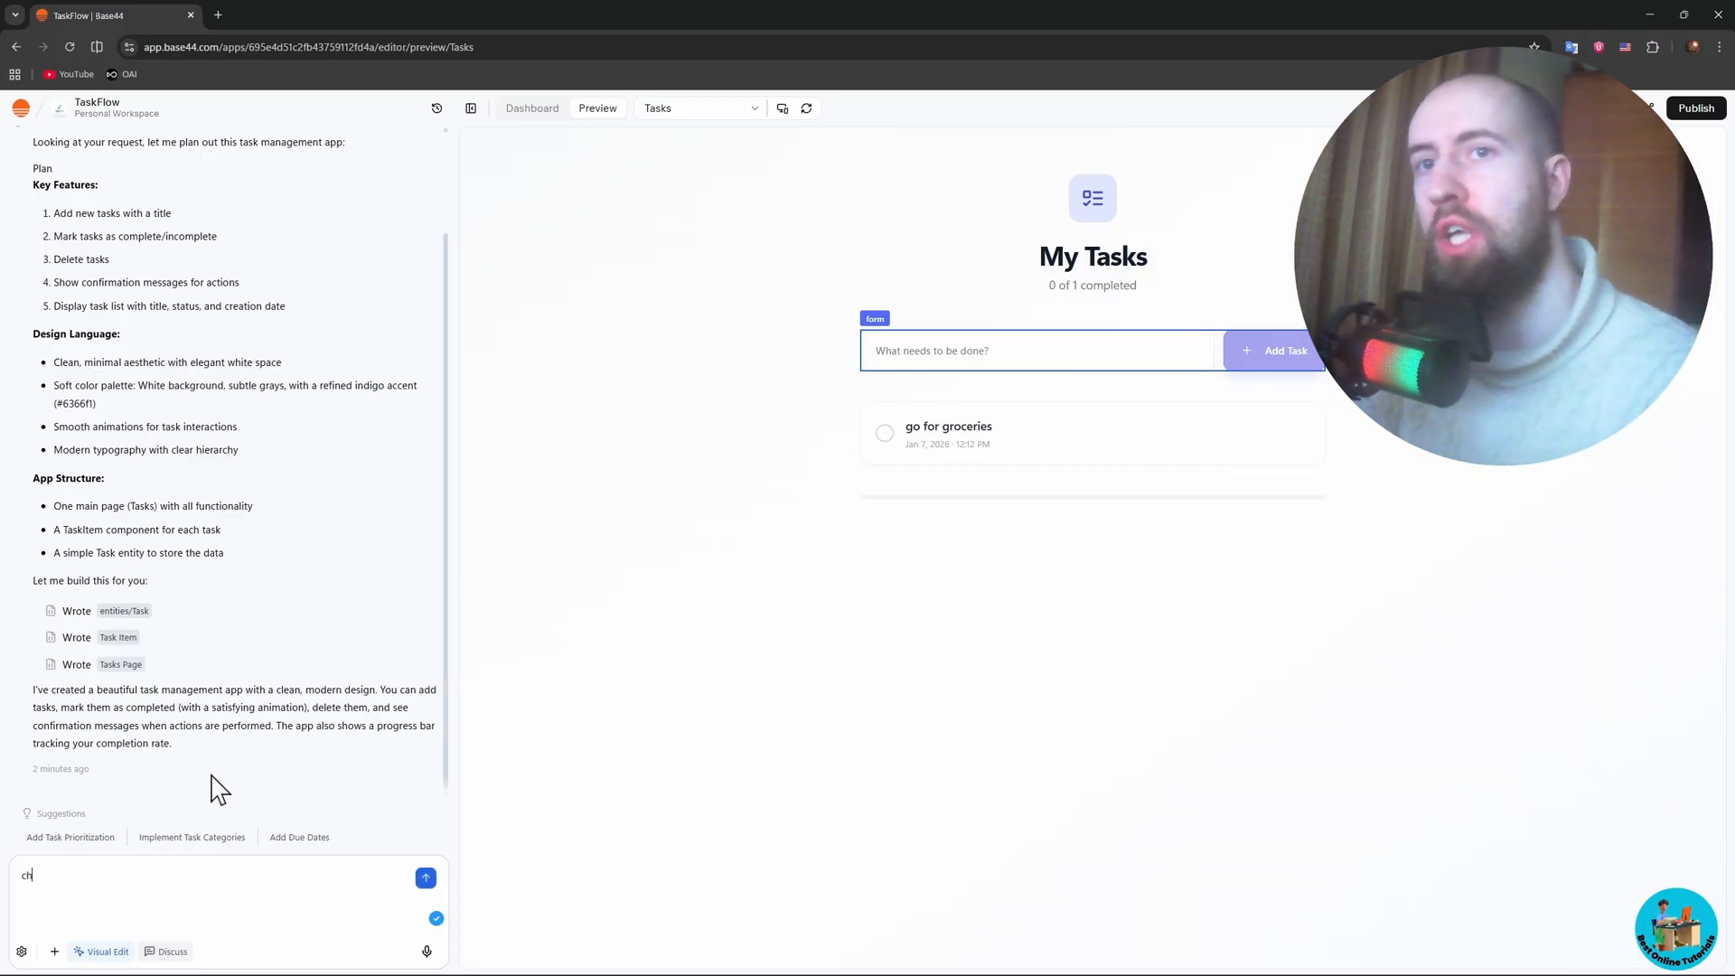
text(ange the s5)
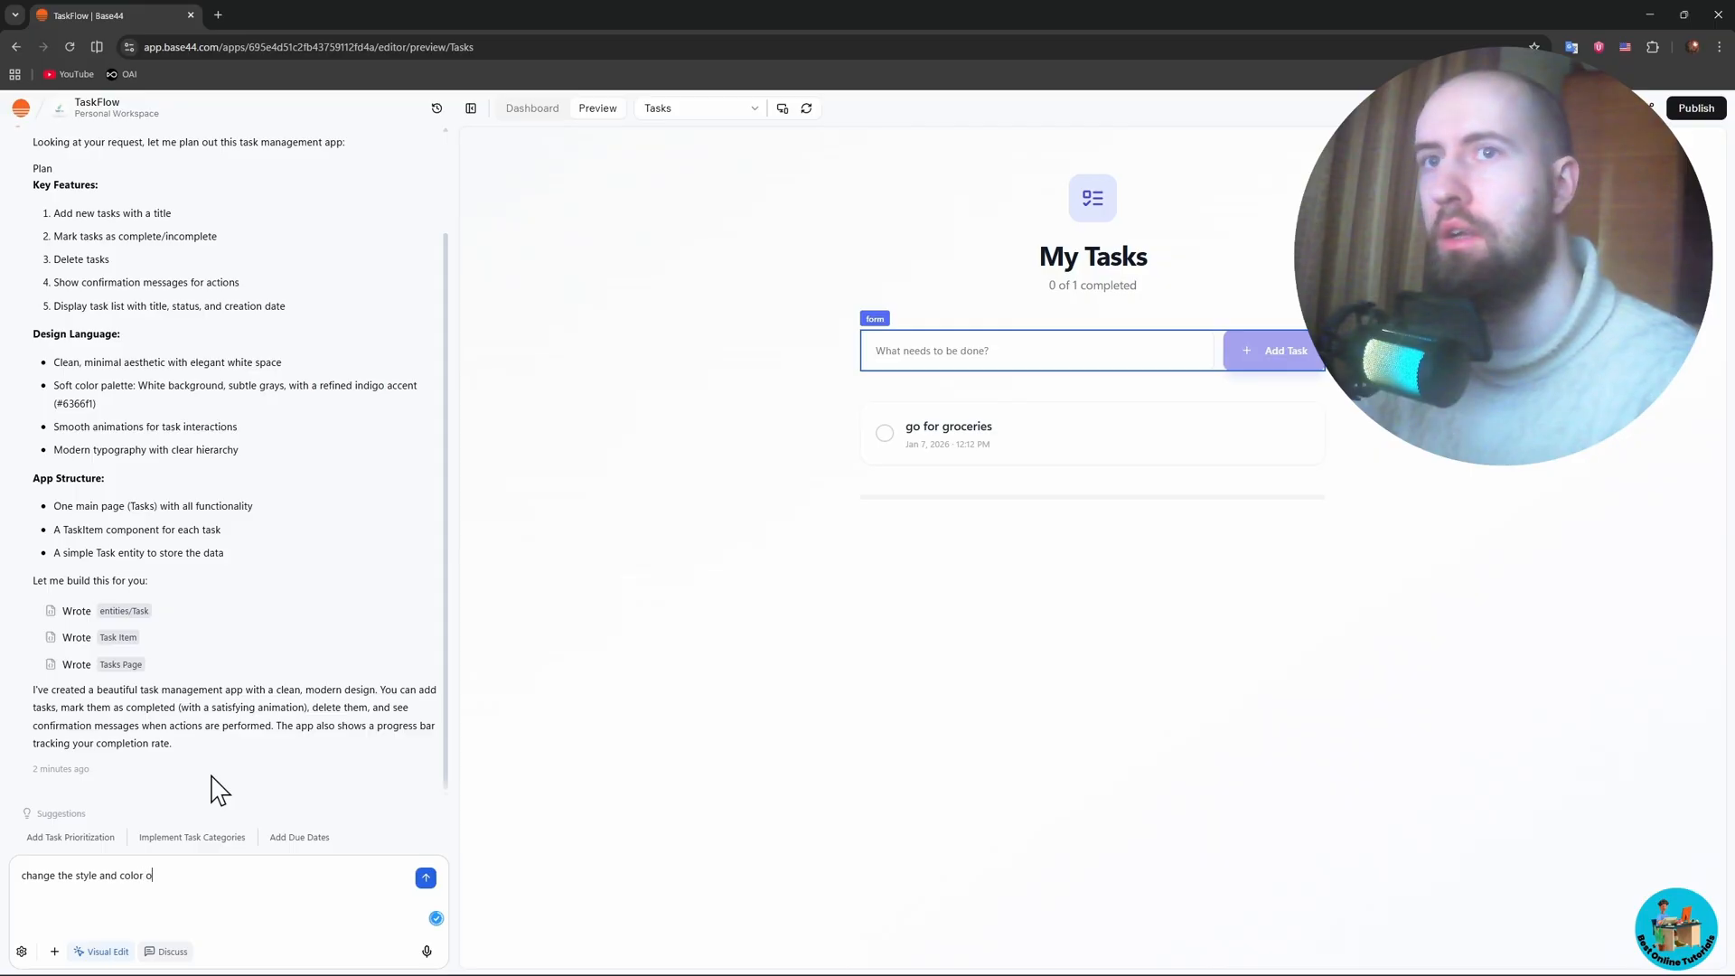
text(e add task button and for)
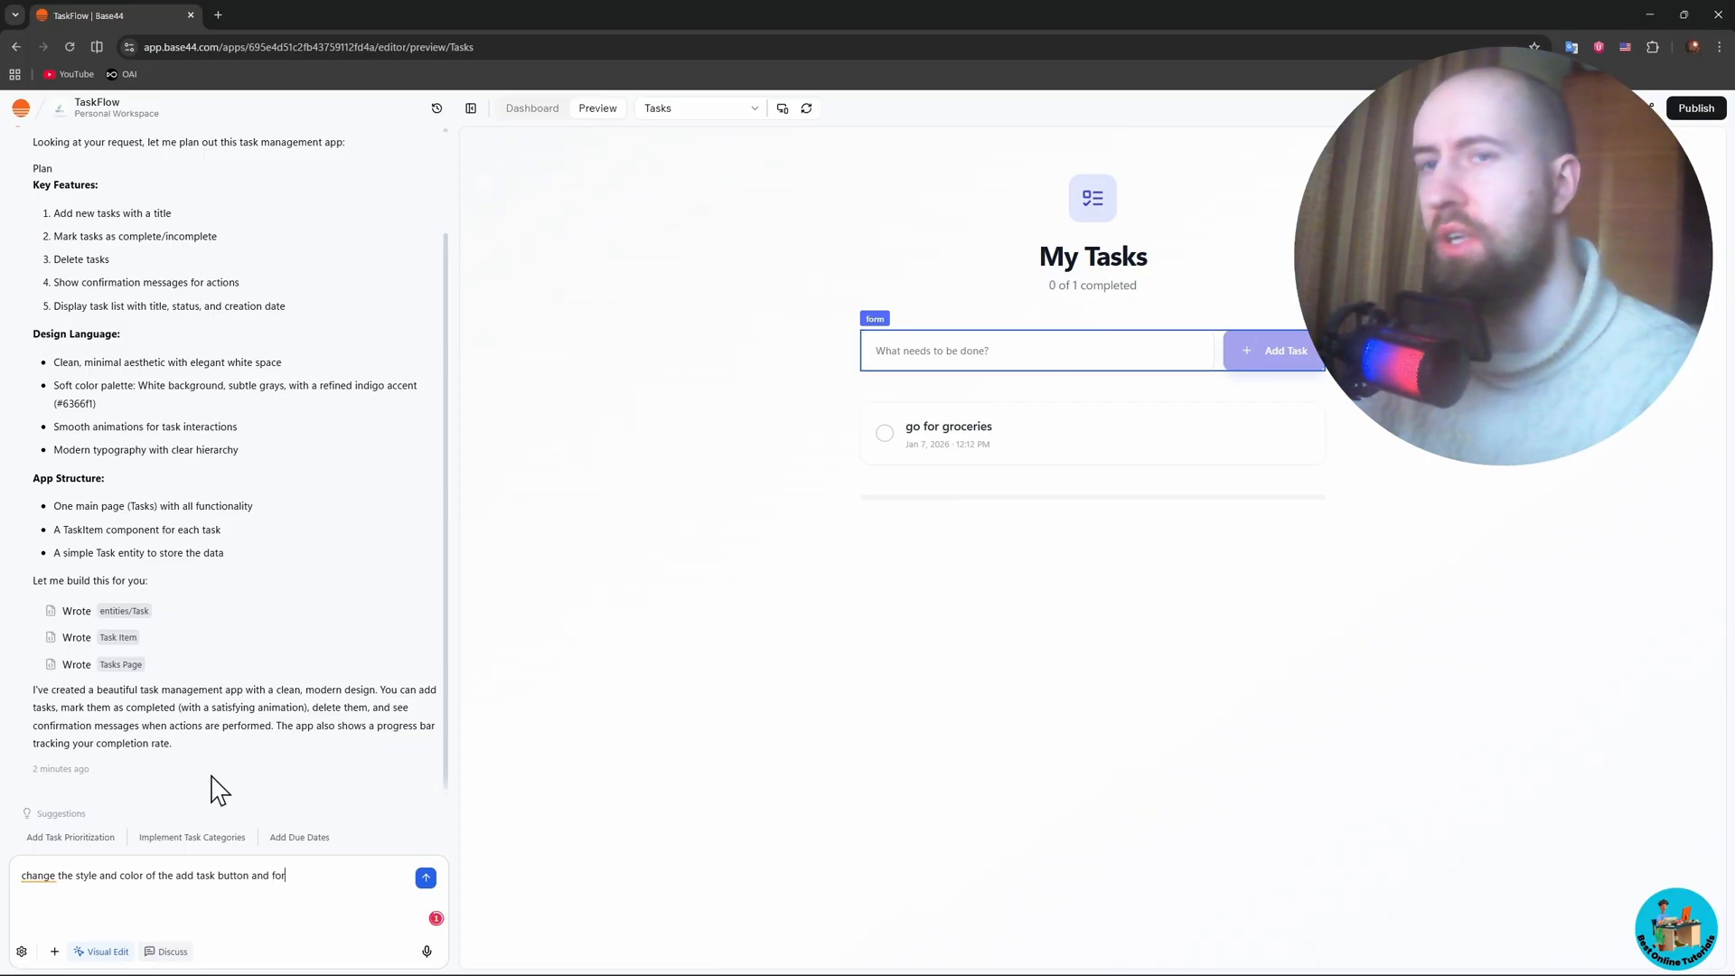
text(m field)
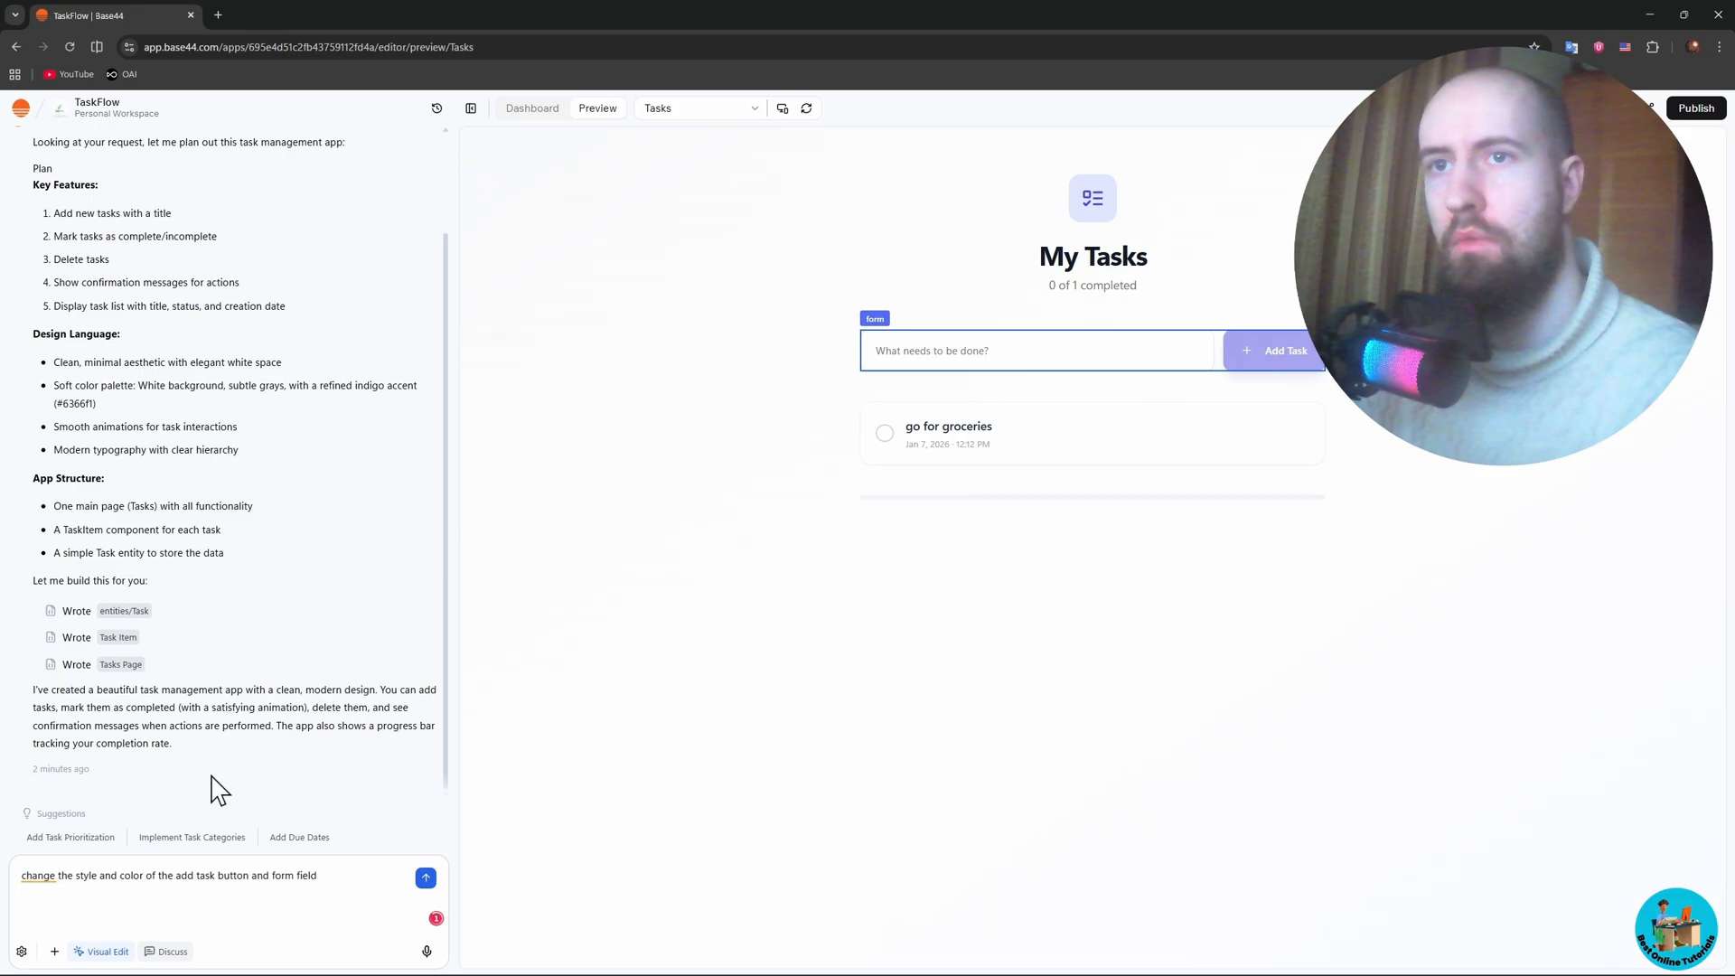
text(, make the button yellow)
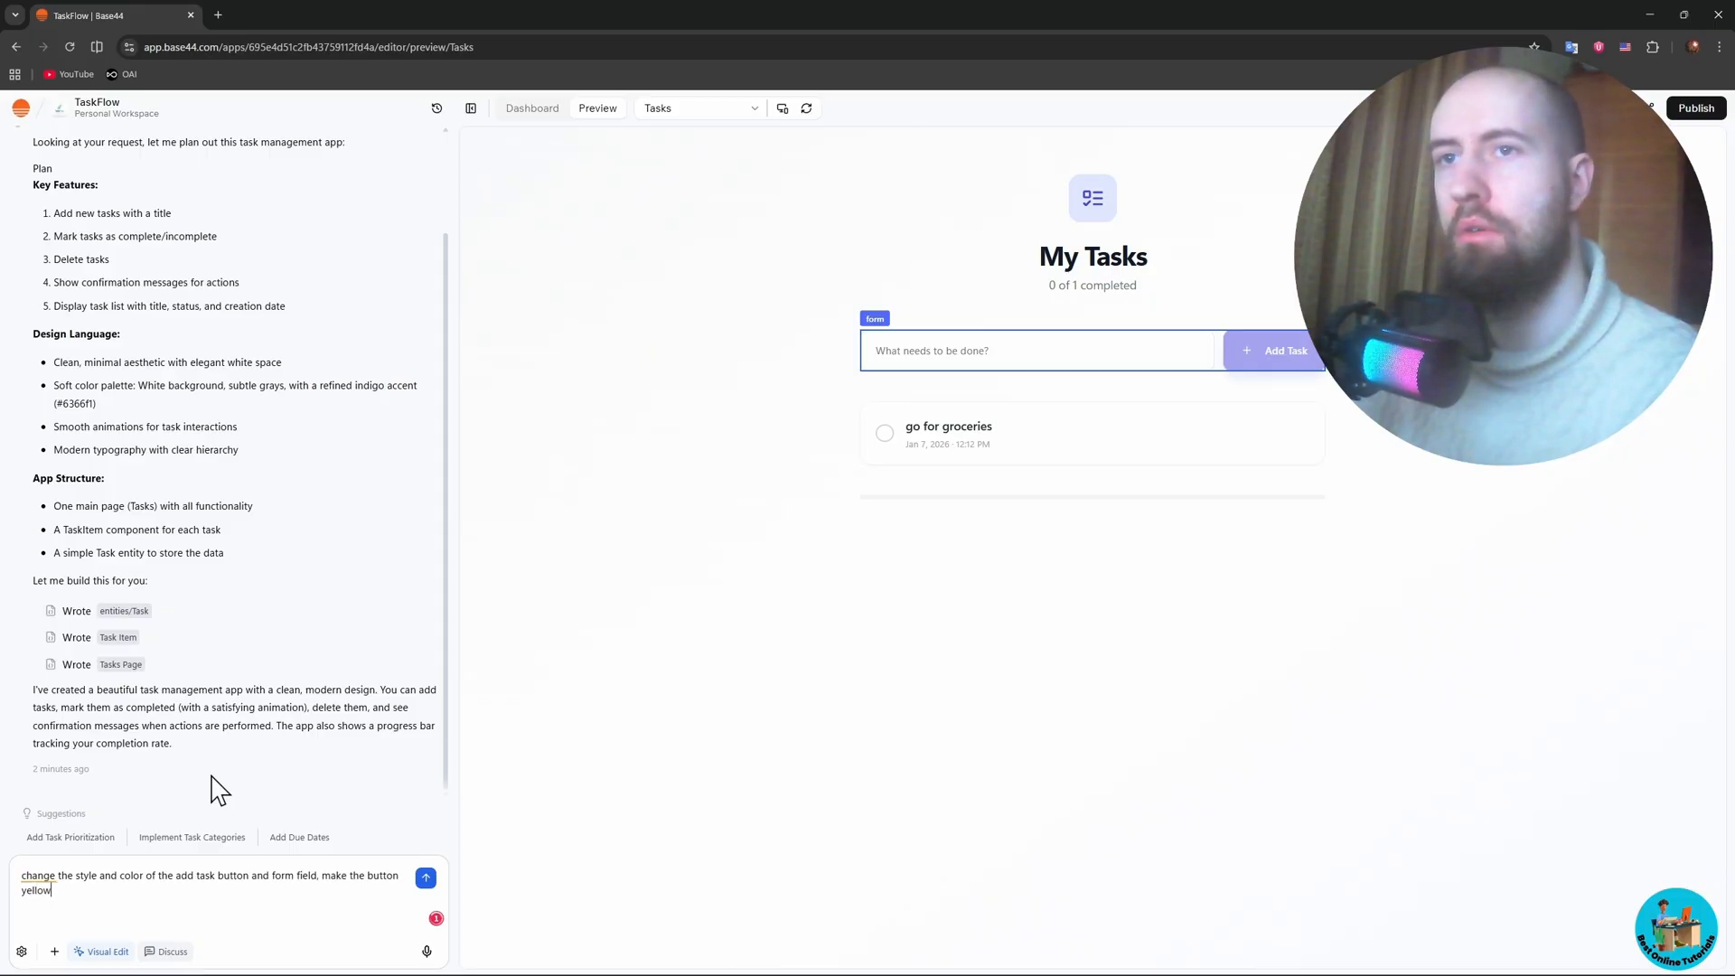
click(426, 879)
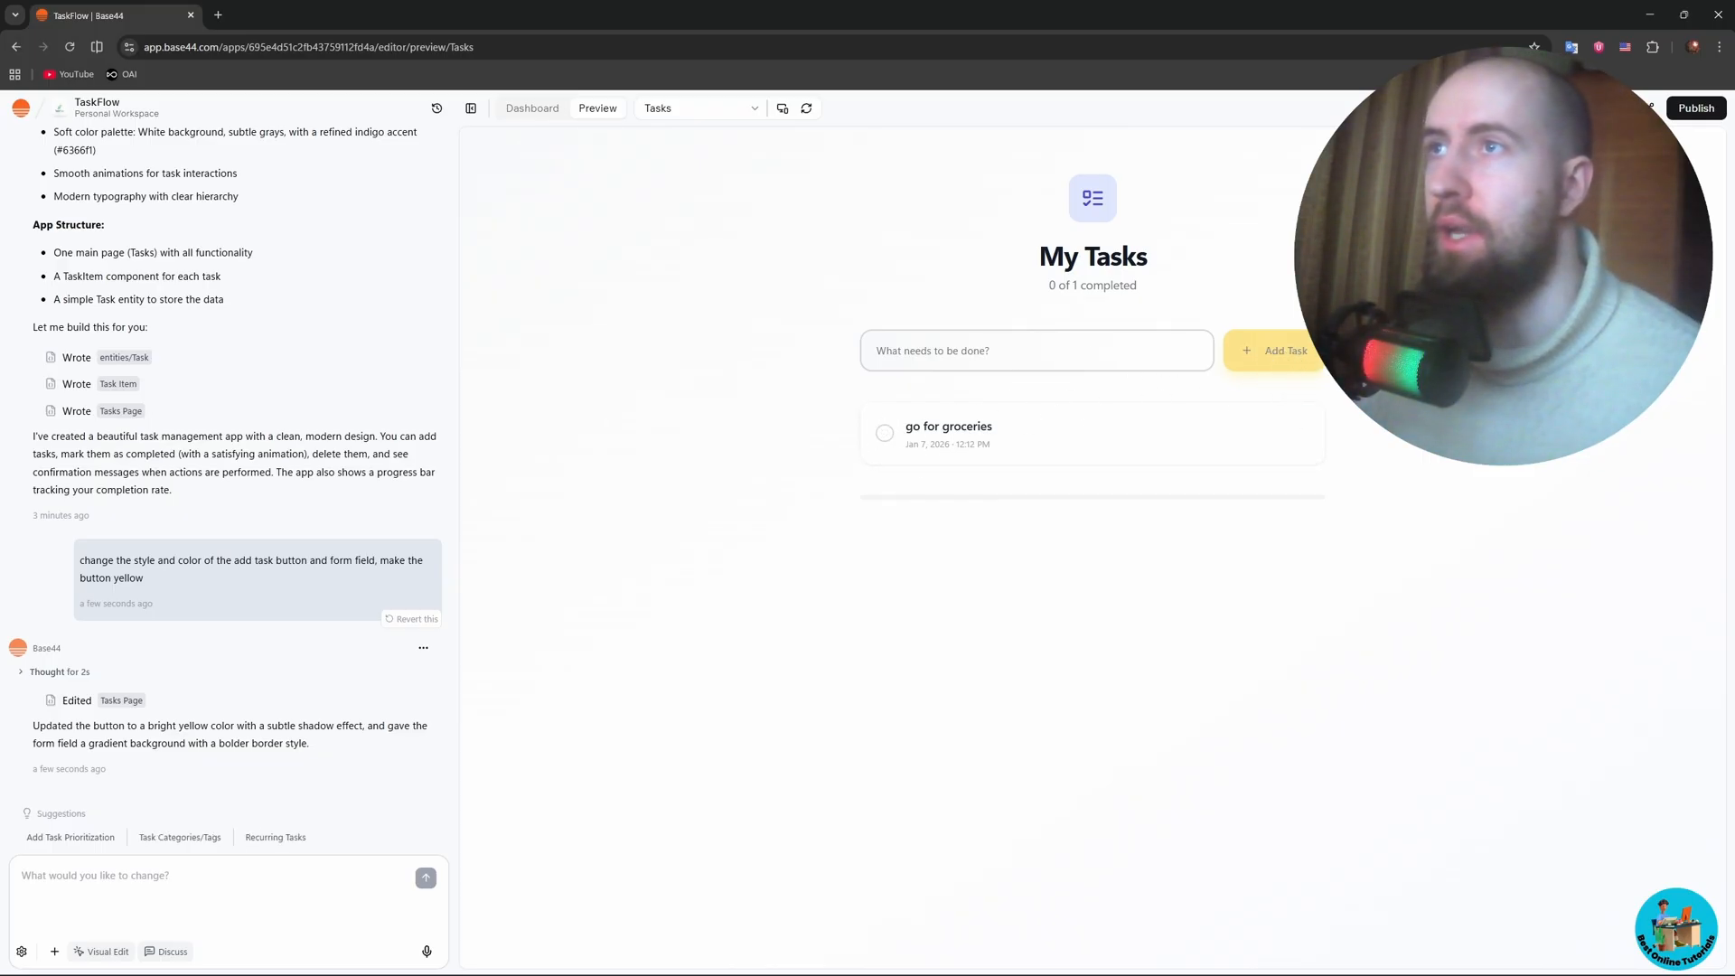
- Check the restyled task entry field and Add Task button in the preview
click(1124, 355)
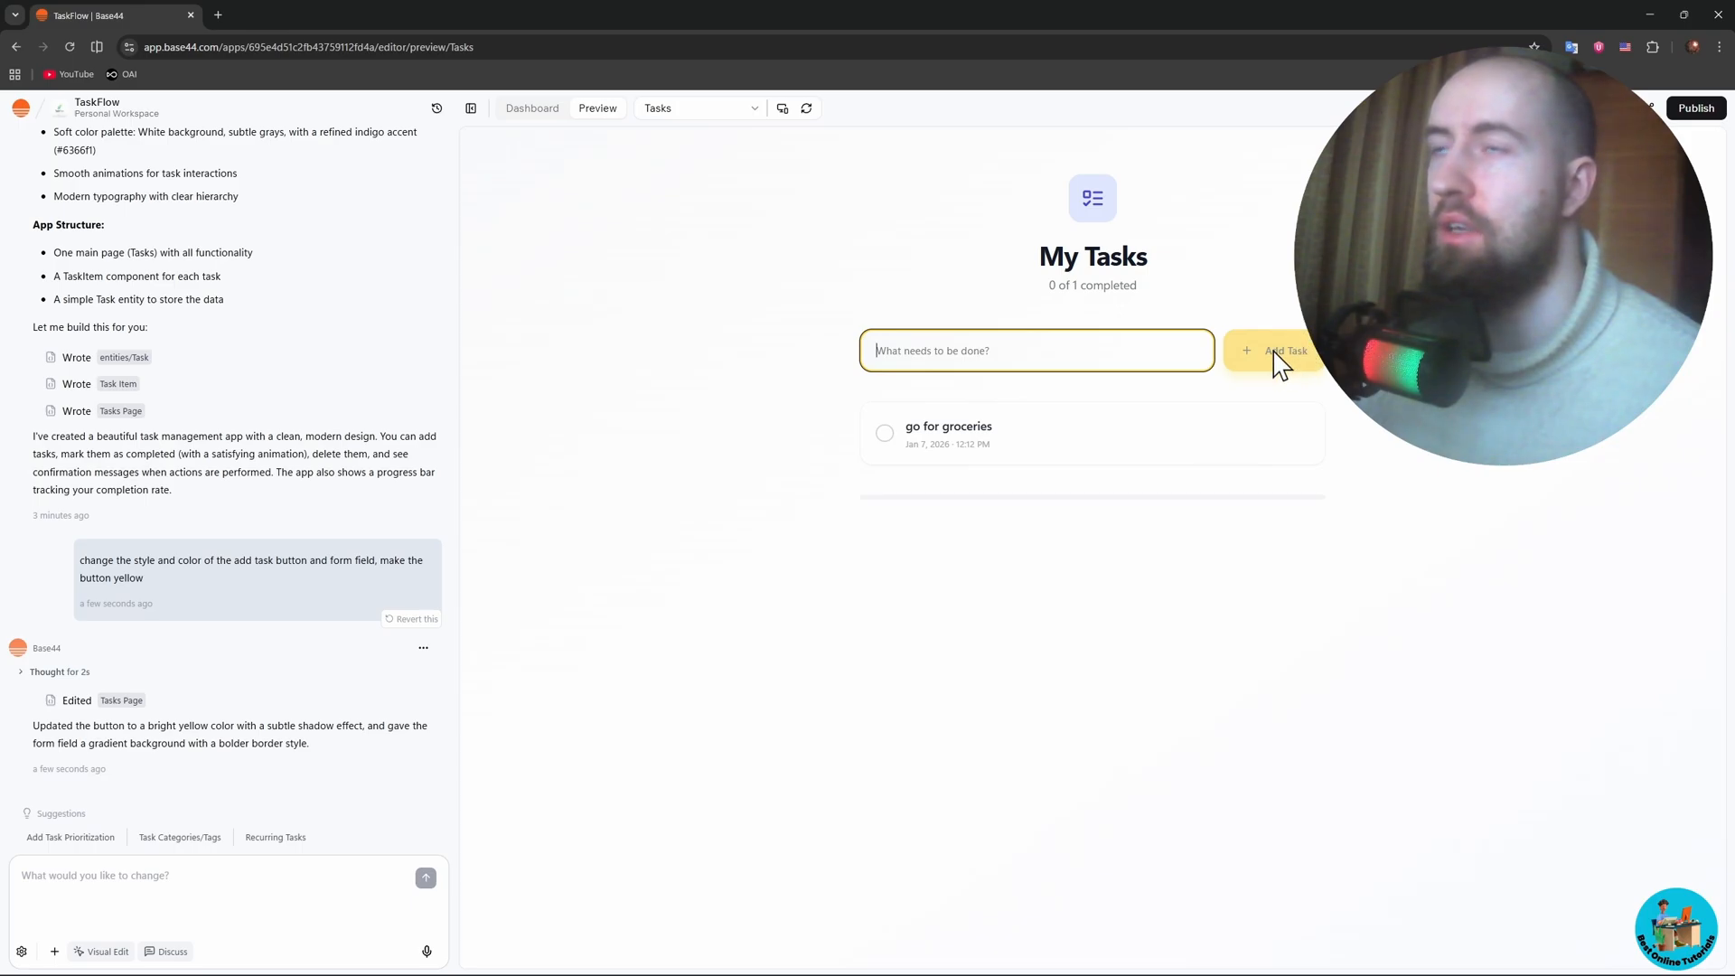
click(1409, 380)
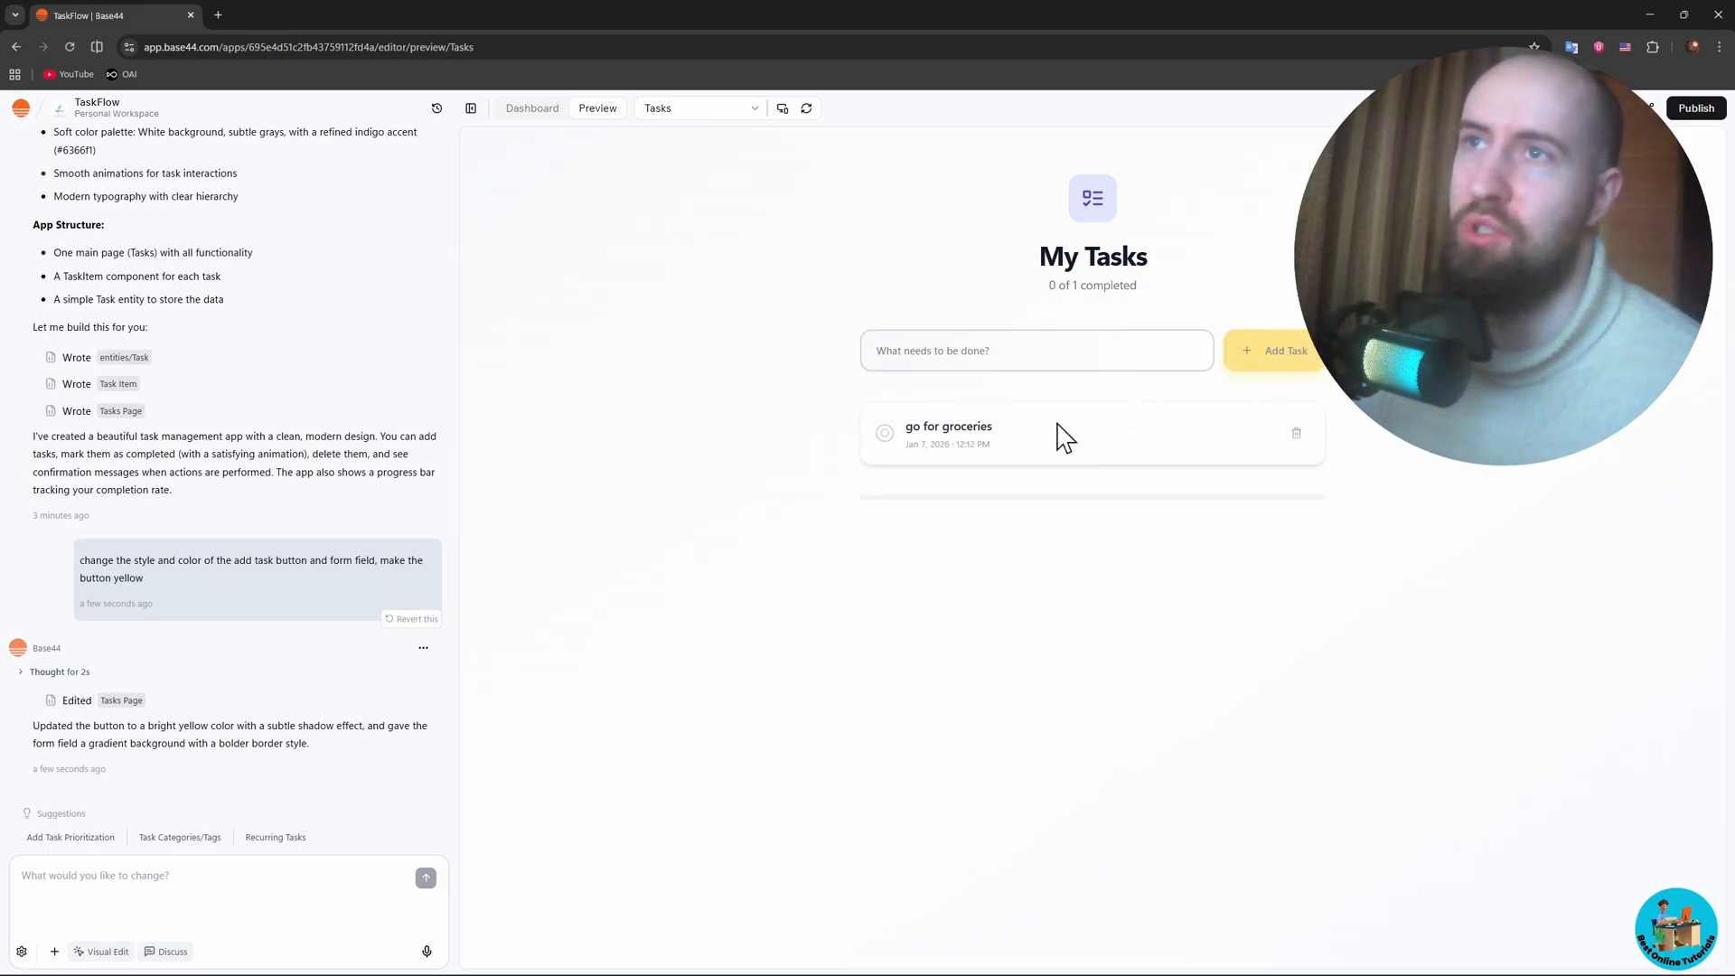
click(102, 954)
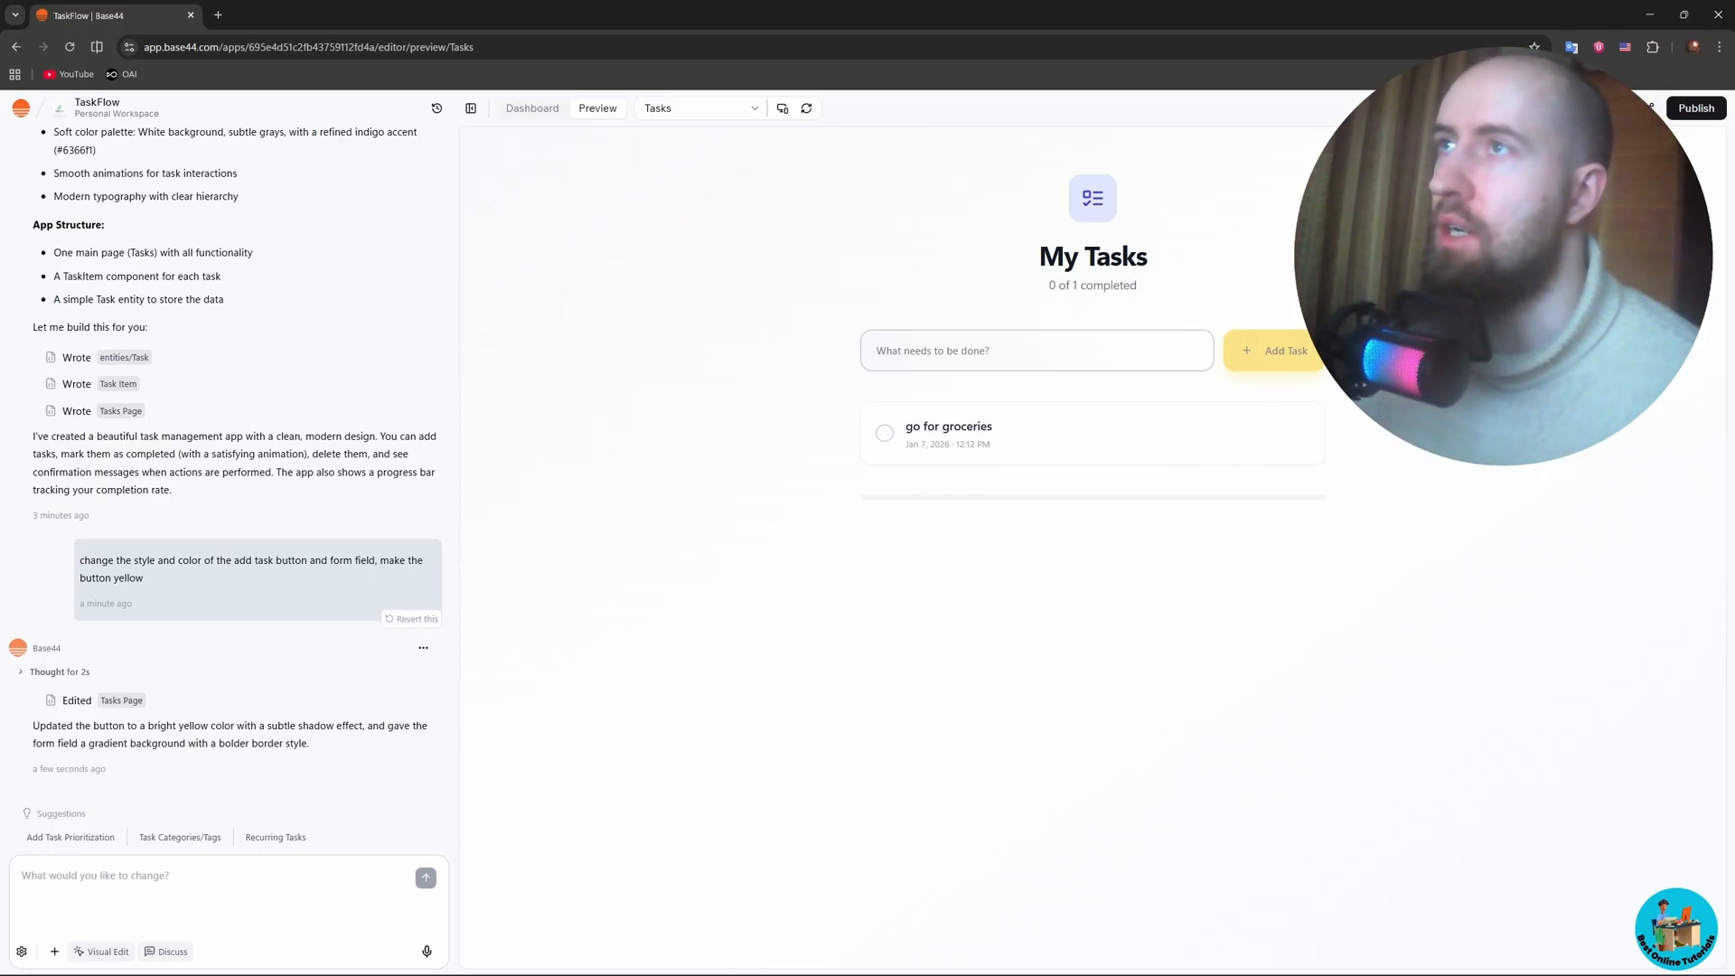
- Preview the app acting as a user, try the task entry field, and delete the "go for groceries" task
click(1537, 109)
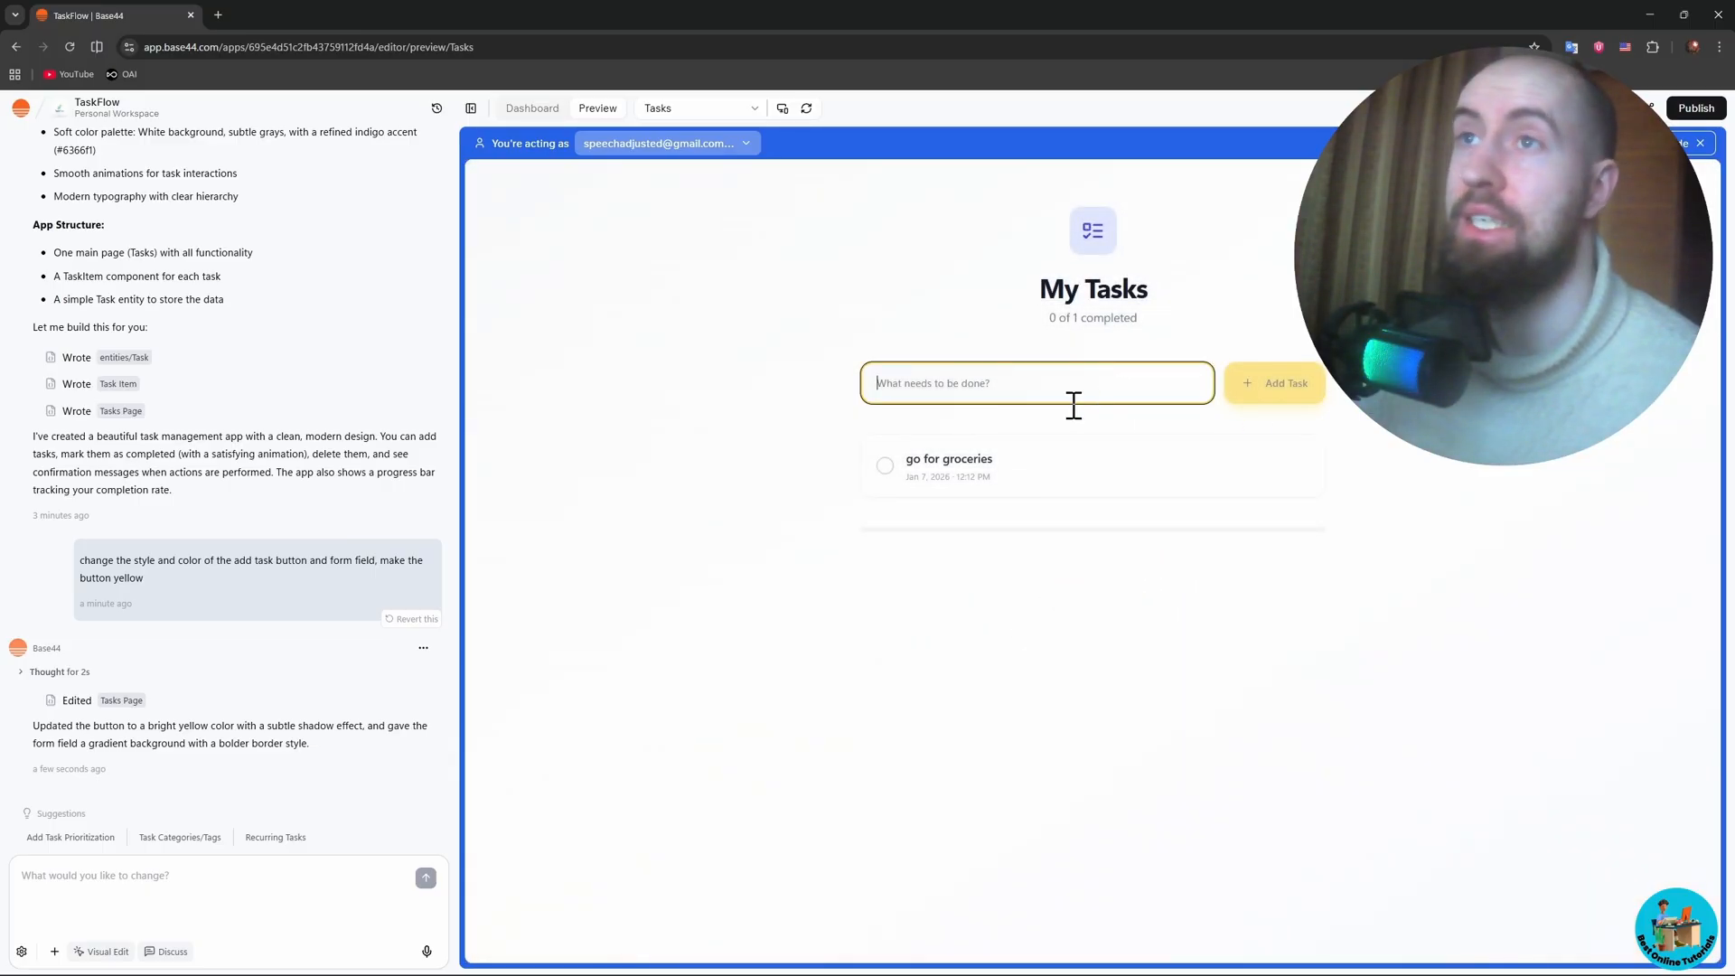
click(1021, 533)
click(987, 386)
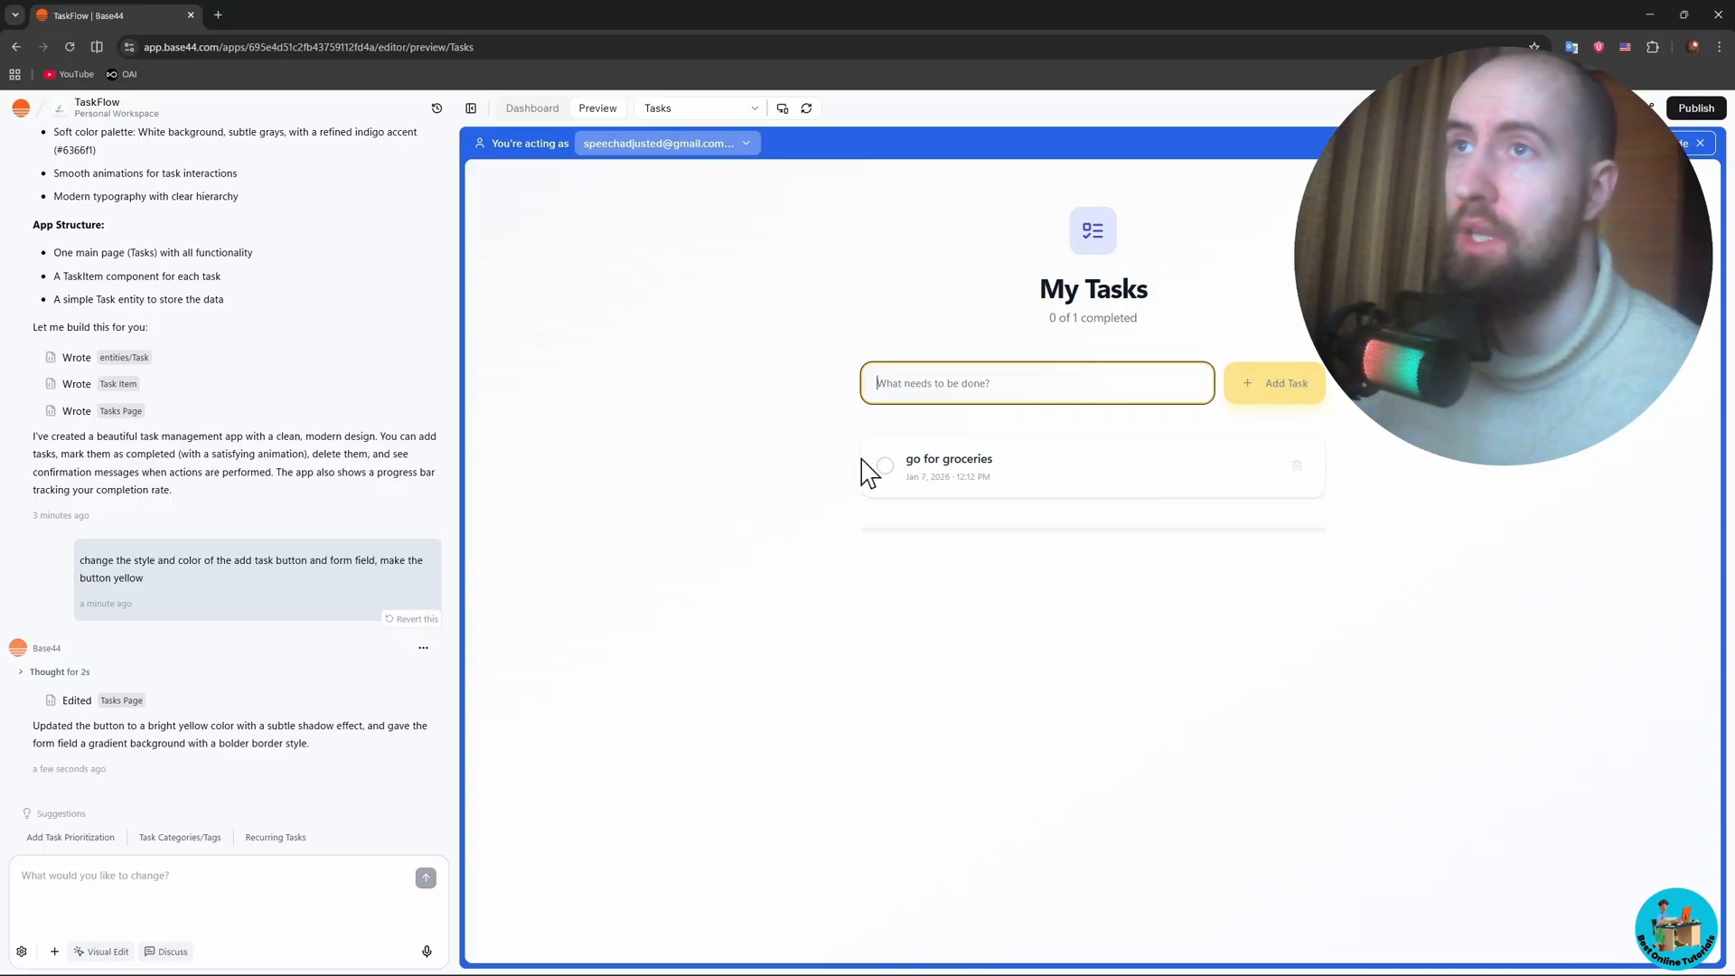
click(1296, 468)
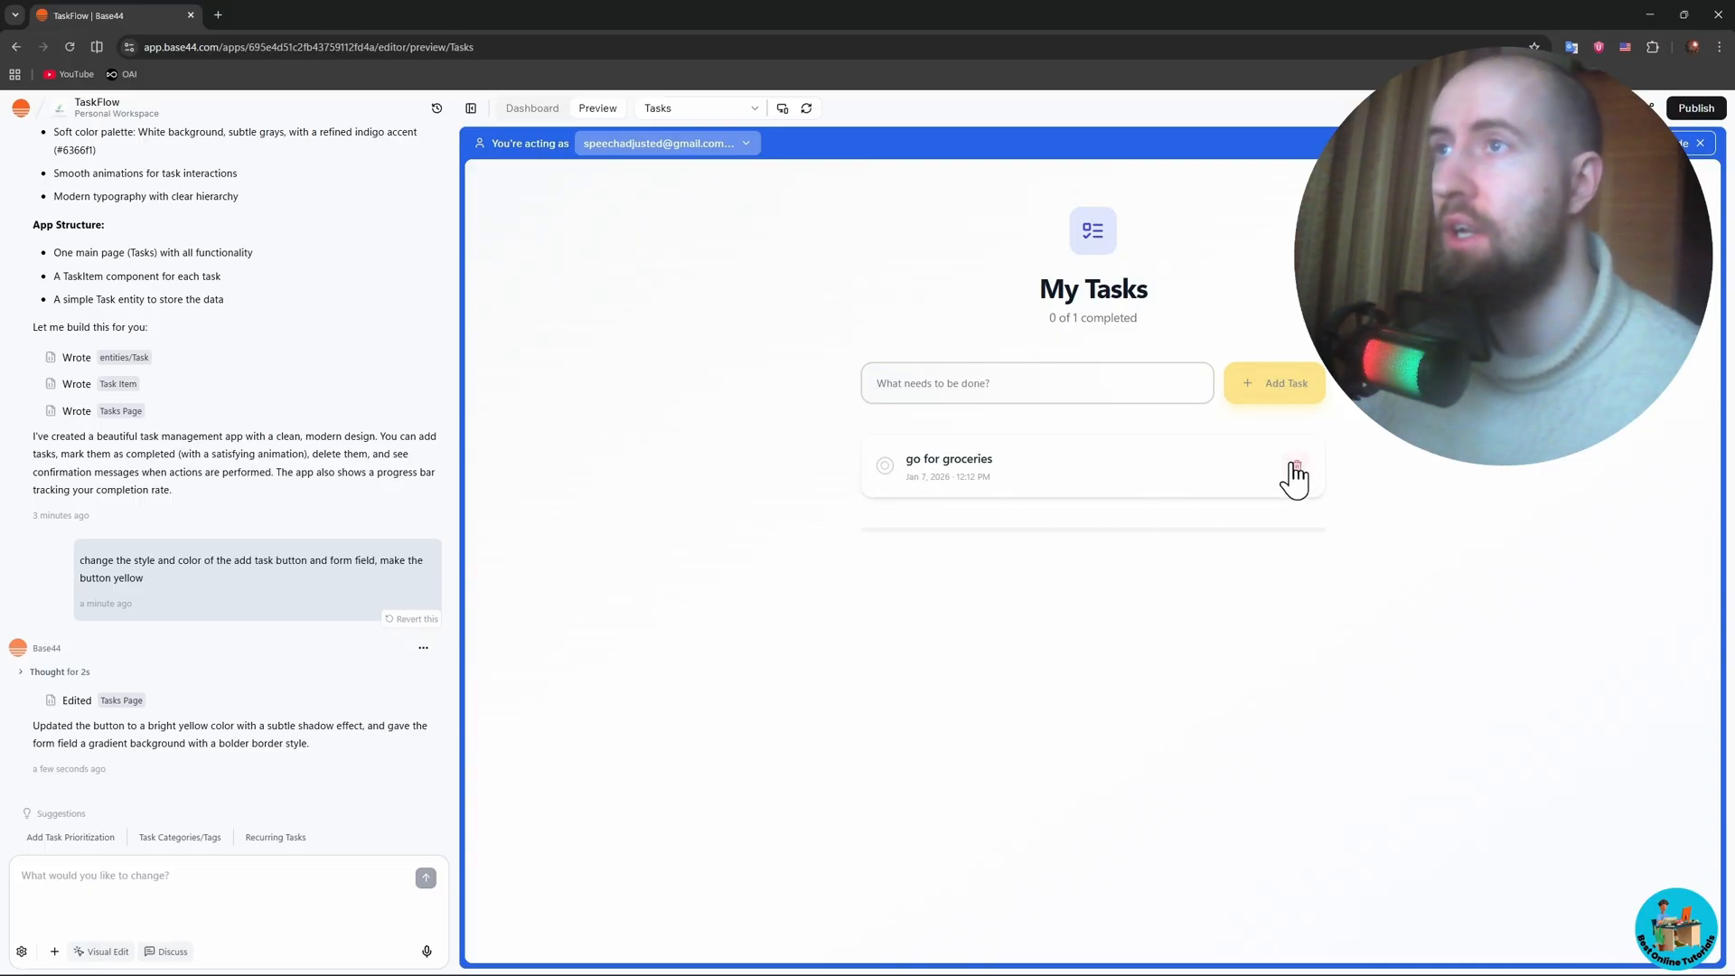
click(1022, 385)
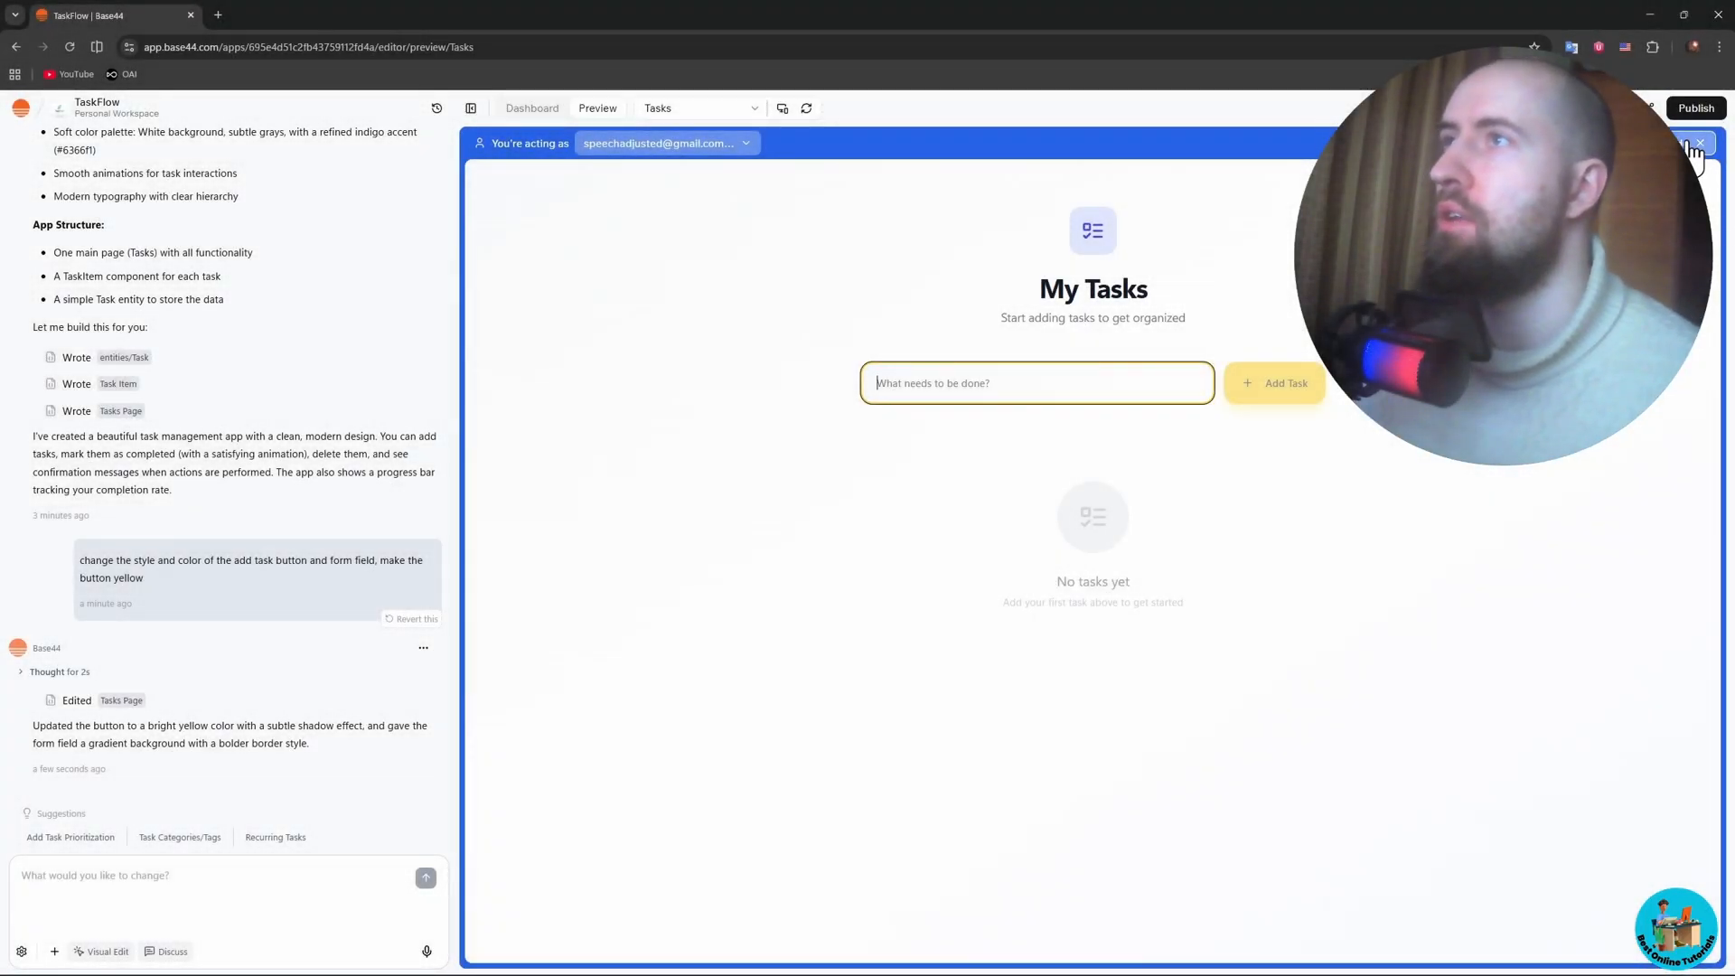
- Leave the act-as-user mode and view TaskFlow's sign-in page in a separate tab before returning to the editor
click(1690, 145)
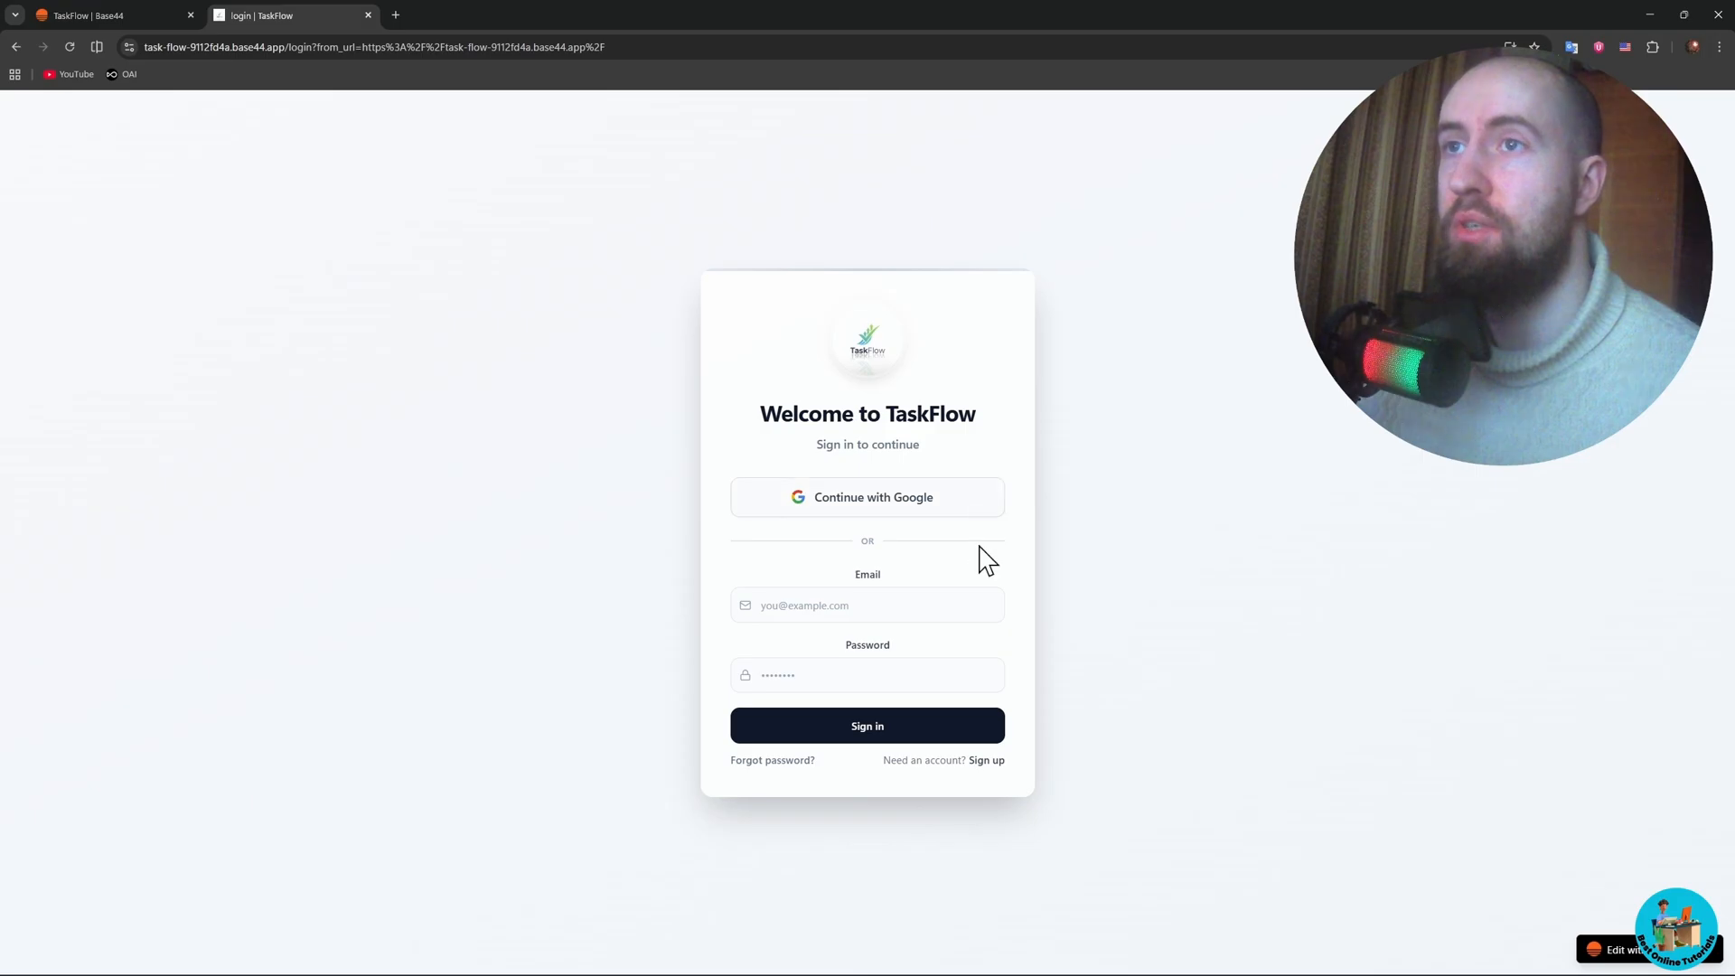
click(134, 12)
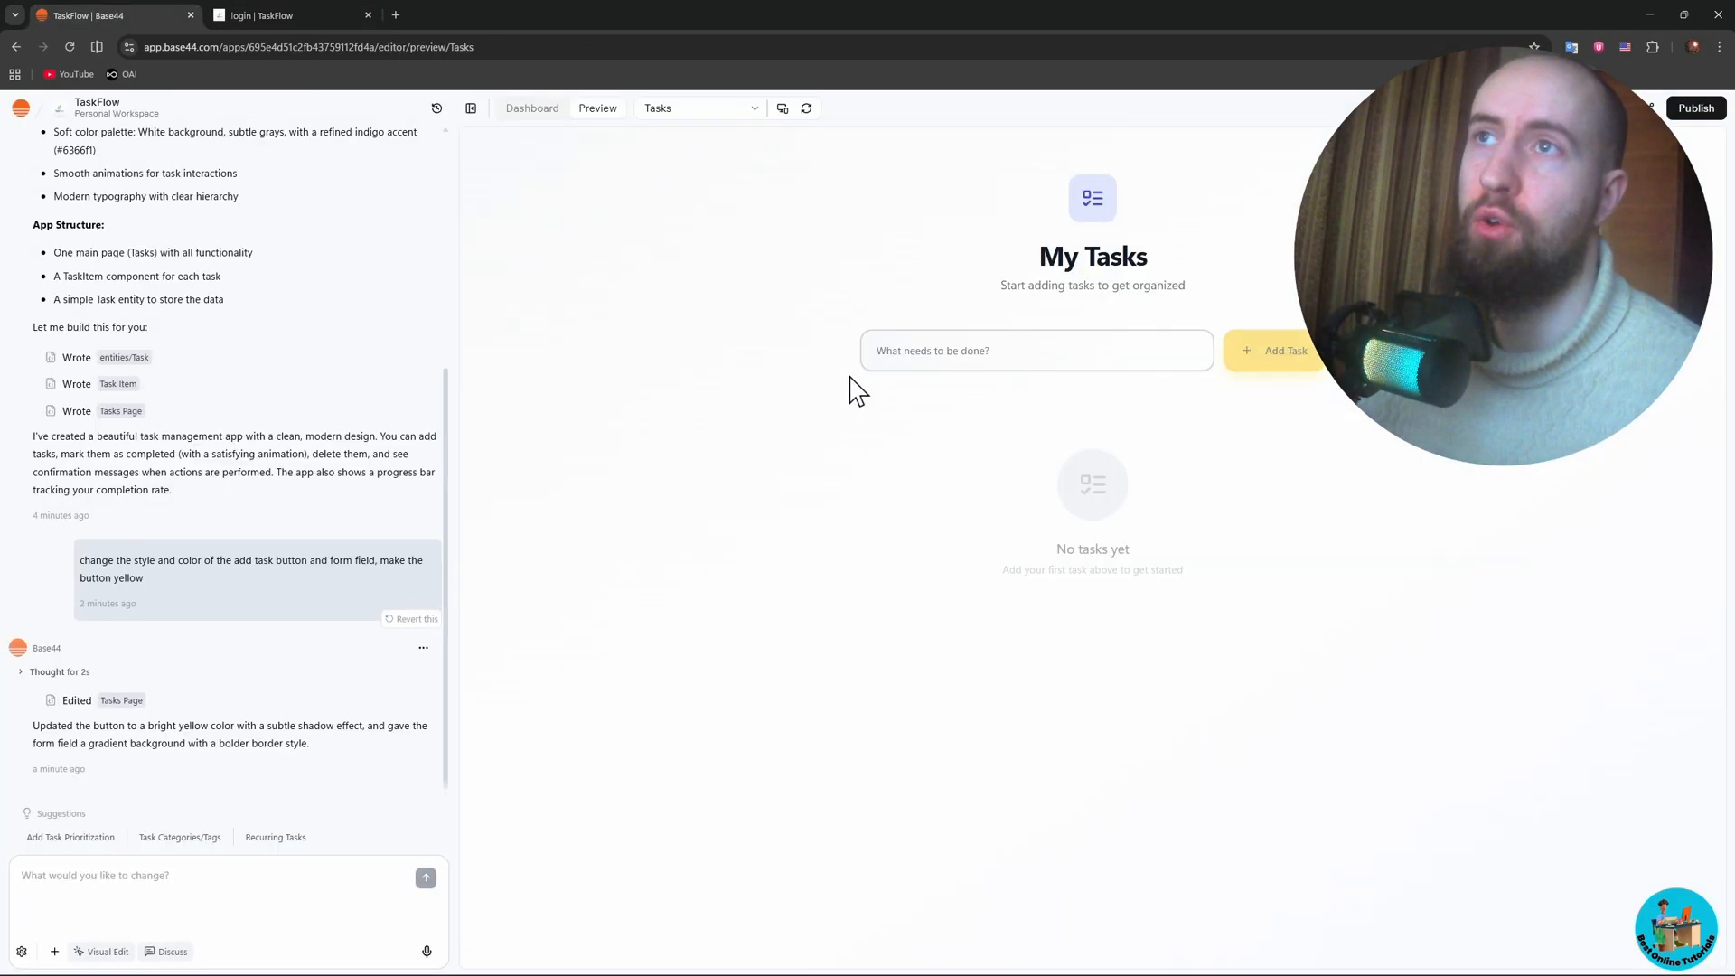